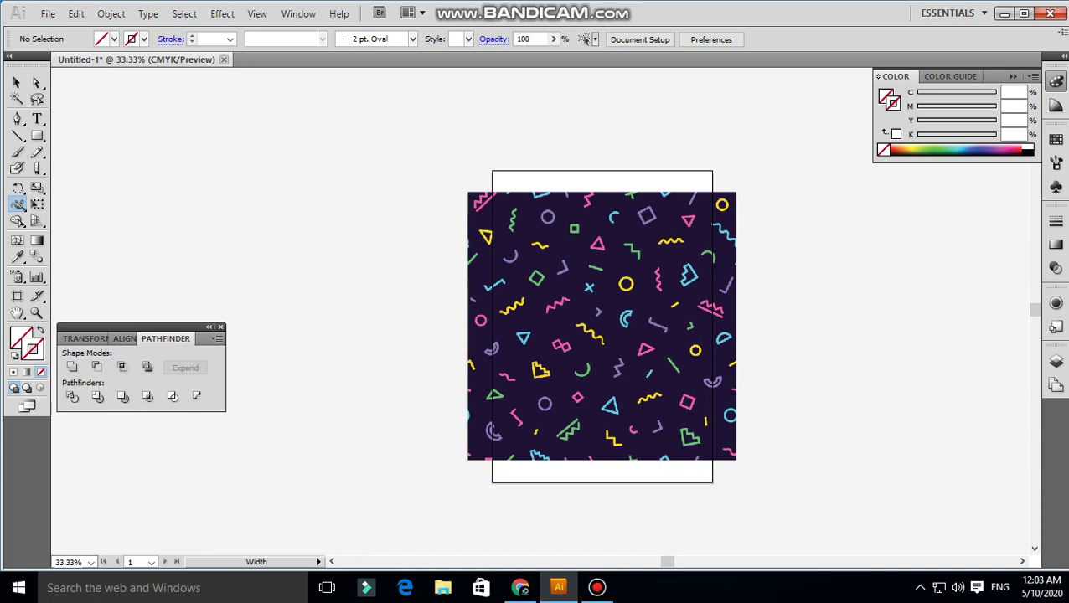
Zoom in and out across the pattern, briefly selecting and deselecting the image.
{"action": "key", "text": "ctrl+space"}
{"action": "left_click", "coordinate": [602, 326]}
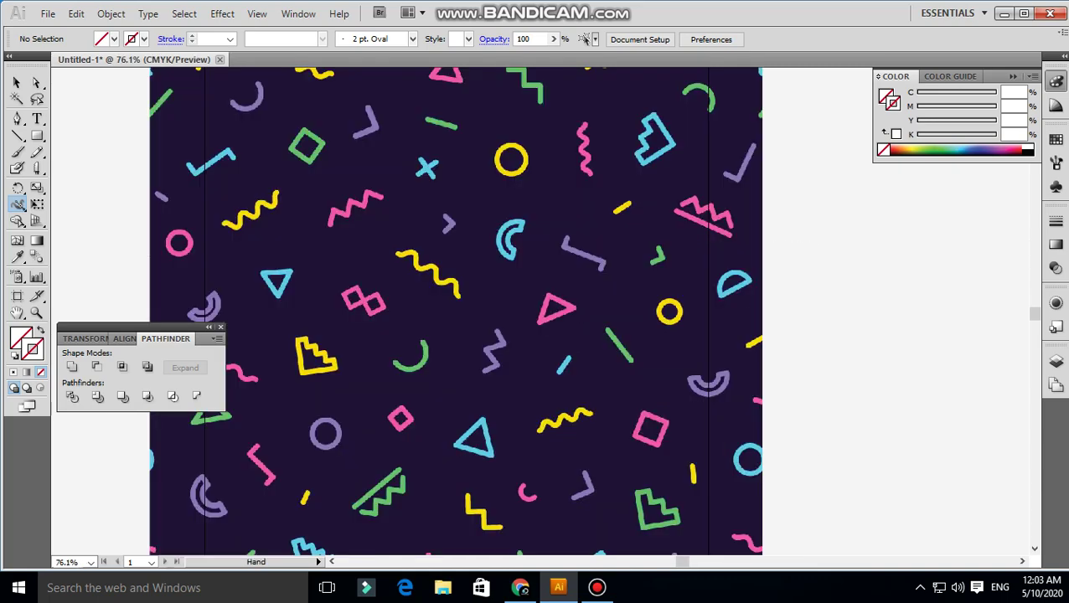
{"action": "left_click", "coordinate": [586, 319]}
{"action": "left_click_drag", "start_coordinate": [336, 239], "coordinate": [754, 444]}
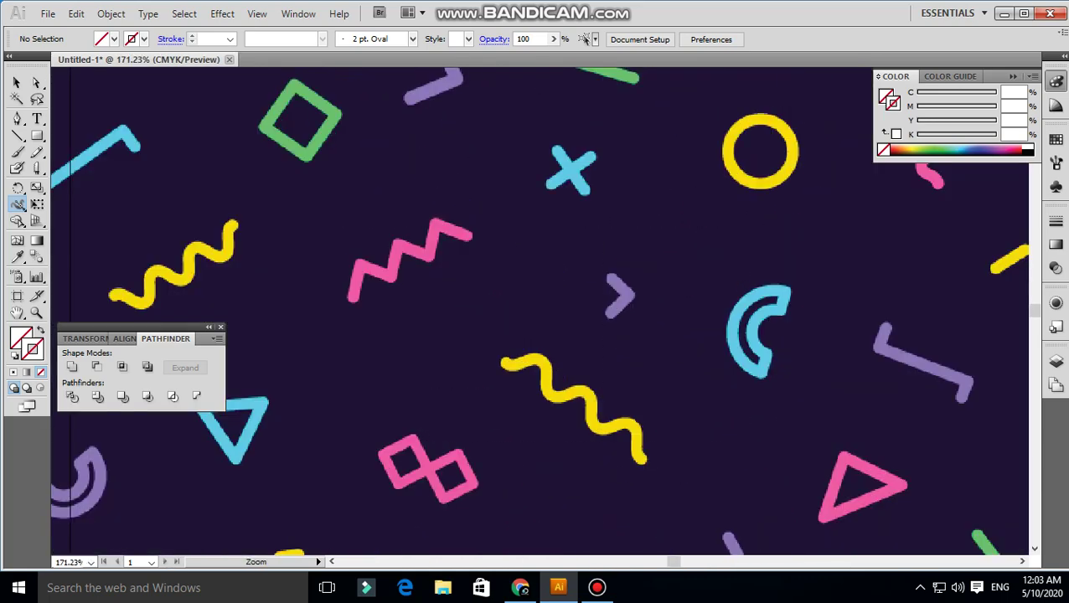
{"action": "key", "text": "ctrl+minus"}
{"action": "key", "text": "ctrl+minus"}
{"action": "key", "text": "ctrl+minus"}
{"action": "left_click_drag", "start_coordinate": [536, 251], "coordinate": [620, 352]}
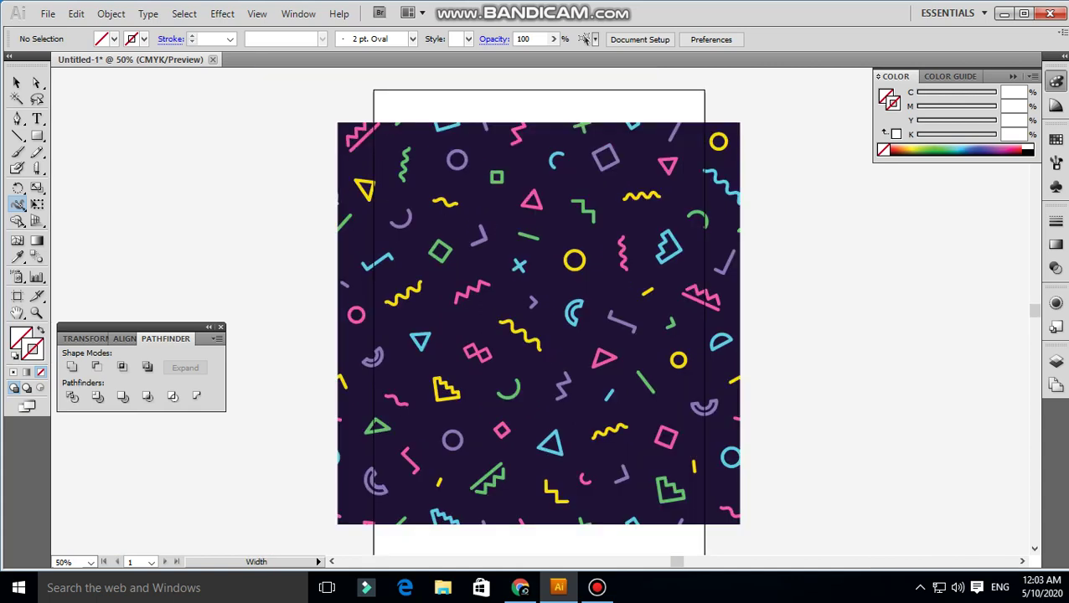
{"action": "key", "text": "ctrl+a"}
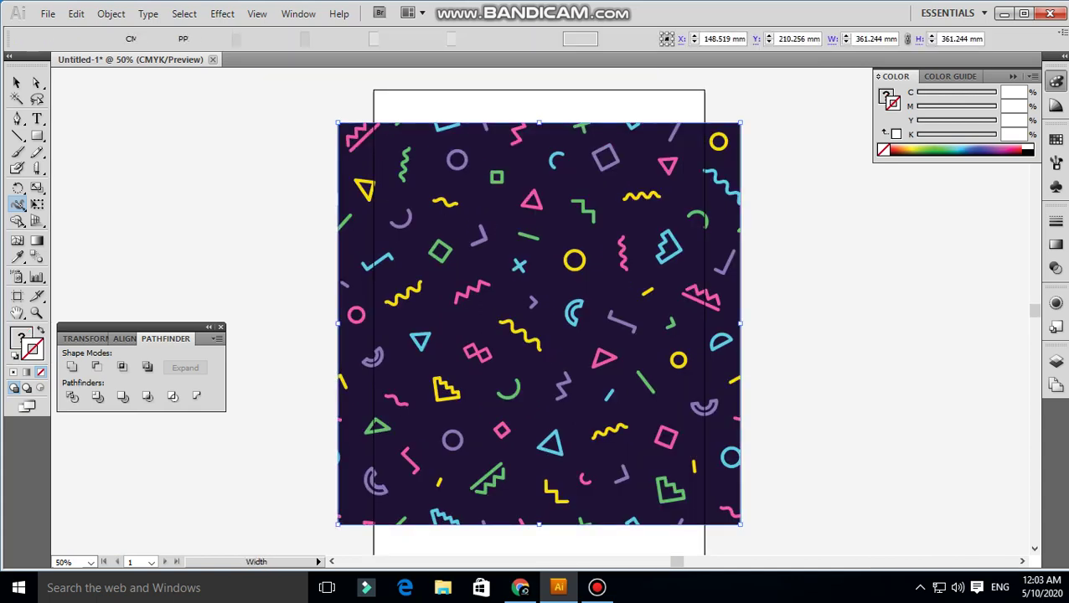
{"action": "key", "text": "ctrl+shift+a"}
{"action": "scroll", "coordinate": [536, 325], "scroll_direction": "right", "scroll_amount": 3}
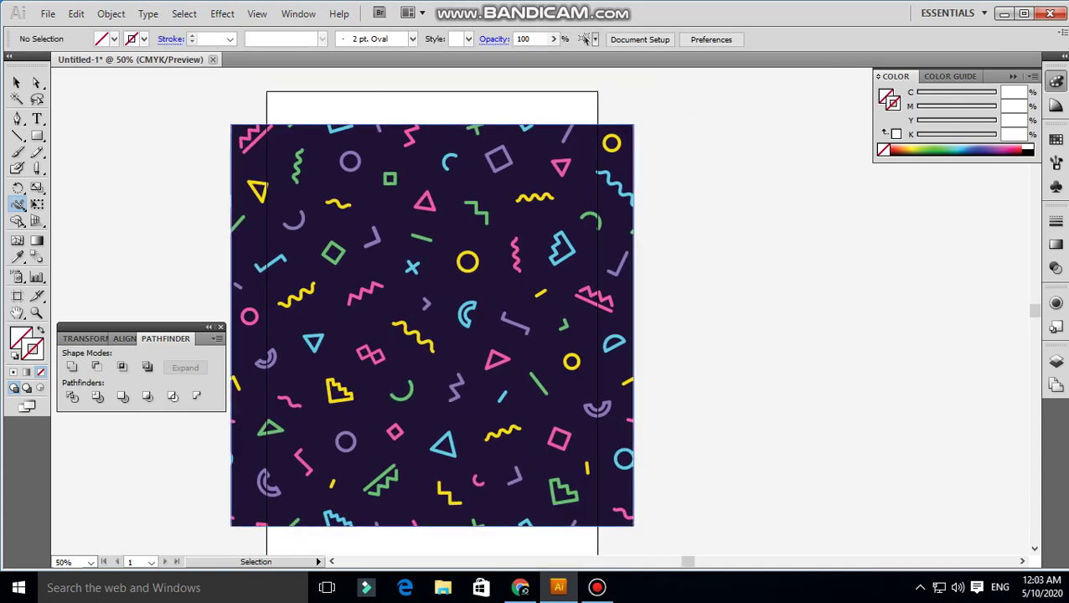
{"action": "key", "text": "ctrl+a"}
{"action": "scroll", "coordinate": [536, 325], "scroll_direction": "left", "scroll_amount": 6}
{"action": "key", "text": "ctrl+shift+a"}
{"action": "scroll", "coordinate": [537, 325], "scroll_direction": "right", "scroll_amount": 3}
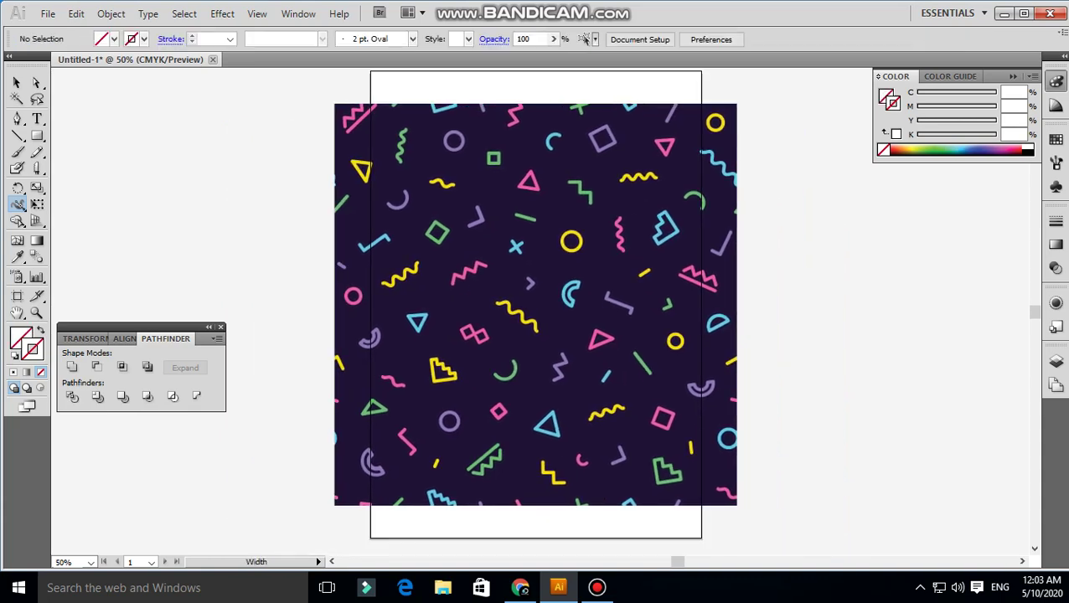
{"action": "key", "text": "z"}
{"action": "left_click_drag", "start_coordinate": [334, 236], "coordinate": [735, 397]}
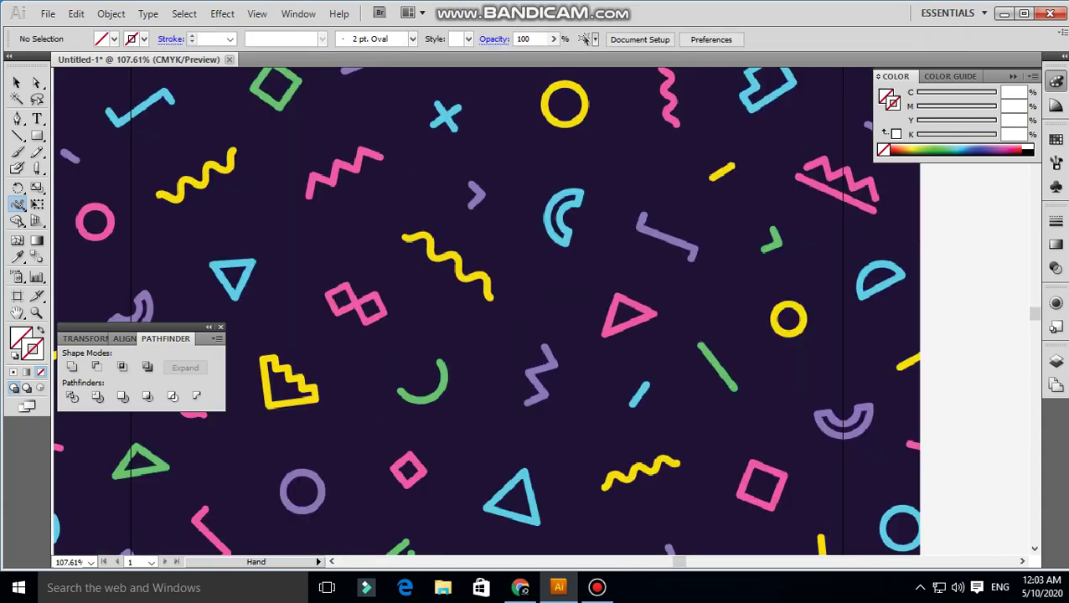
{"action": "key", "text": "ctrl+0"}
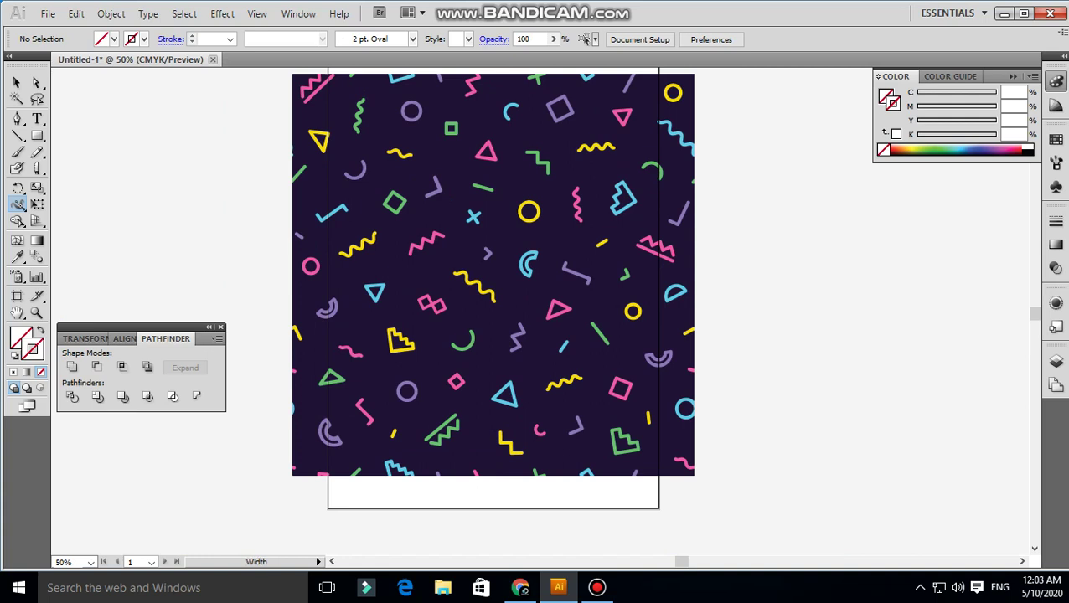
Scroll and zoom around the pattern's centre to inspect its shapes.
{"action": "scroll", "coordinate": [493, 318], "scroll_direction": "up", "scroll_amount": 2}
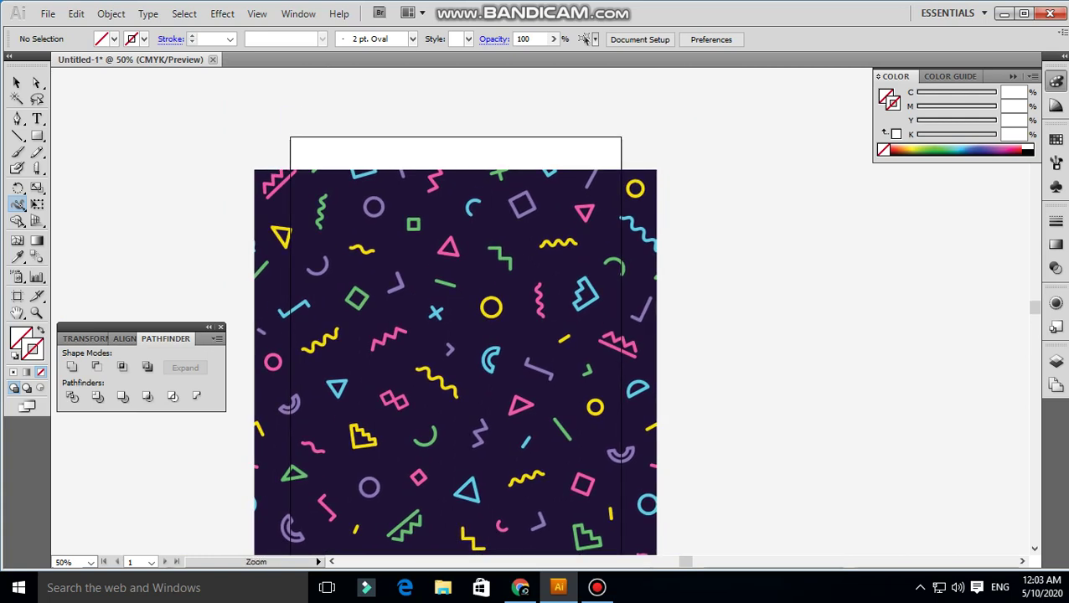
{"action": "scroll", "coordinate": [493, 318], "scroll_direction": "up", "scroll_amount": 2}
{"action": "left_click_drag", "start_coordinate": [379, 219], "coordinate": [787, 427]}
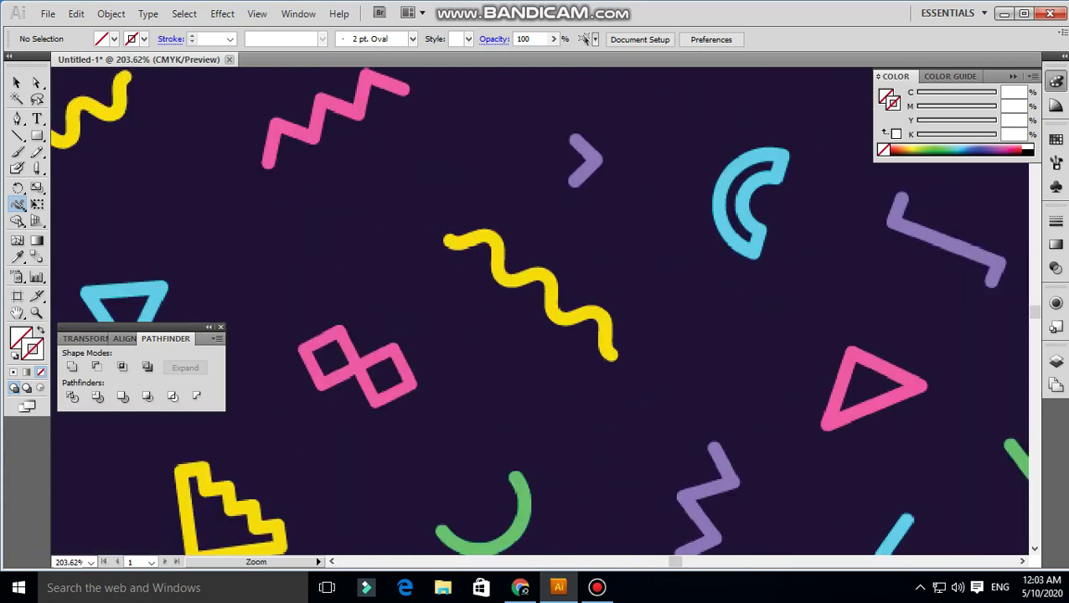
{"action": "scroll", "coordinate": [536, 310], "scroll_direction": "down", "scroll_amount": 3}
{"action": "scroll", "coordinate": [536, 310], "scroll_direction": "up", "scroll_amount": 1}
{"action": "scroll", "coordinate": [536, 310], "scroll_direction": "up", "scroll_amount": 3}
{"action": "scroll", "coordinate": [536, 310], "scroll_direction": "left", "scroll_amount": 3}
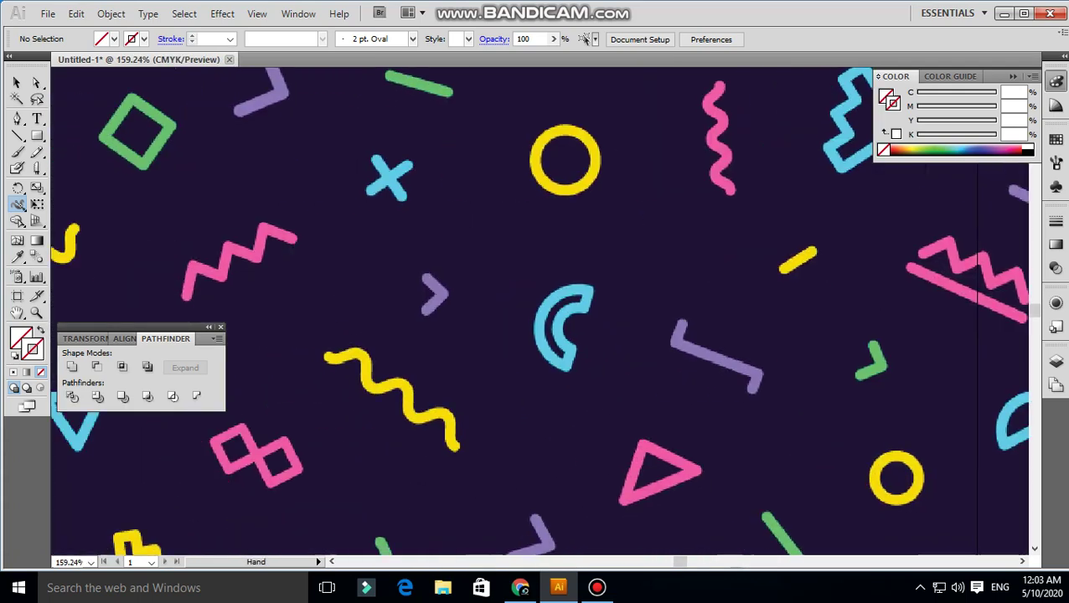
{"action": "scroll", "coordinate": [536, 310], "scroll_direction": "down", "scroll_amount": 1}
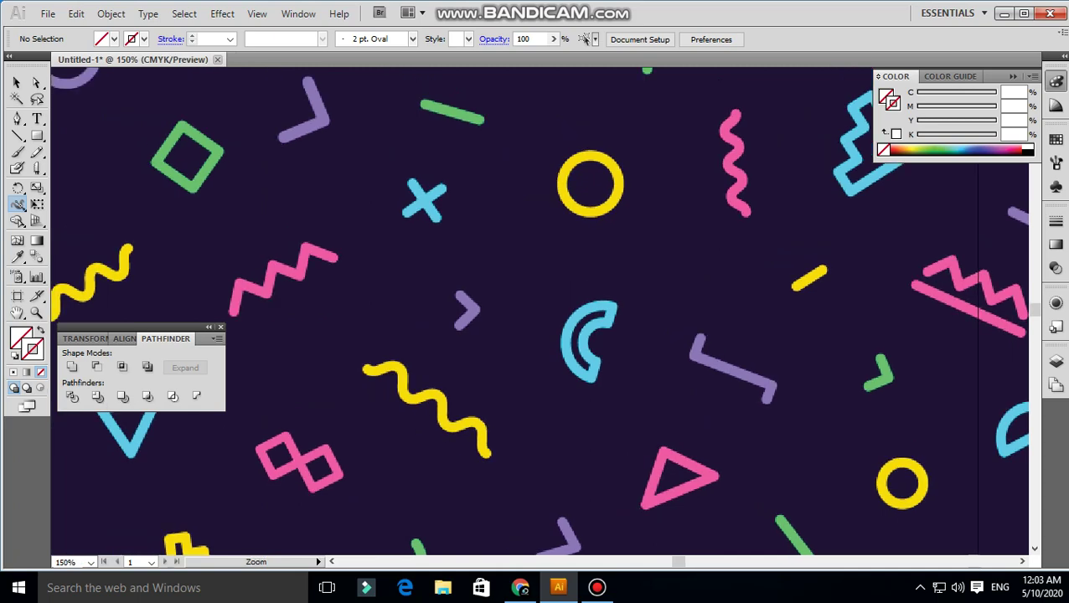
{"action": "scroll", "coordinate": [536, 309], "scroll_direction": "down", "scroll_amount": 2}
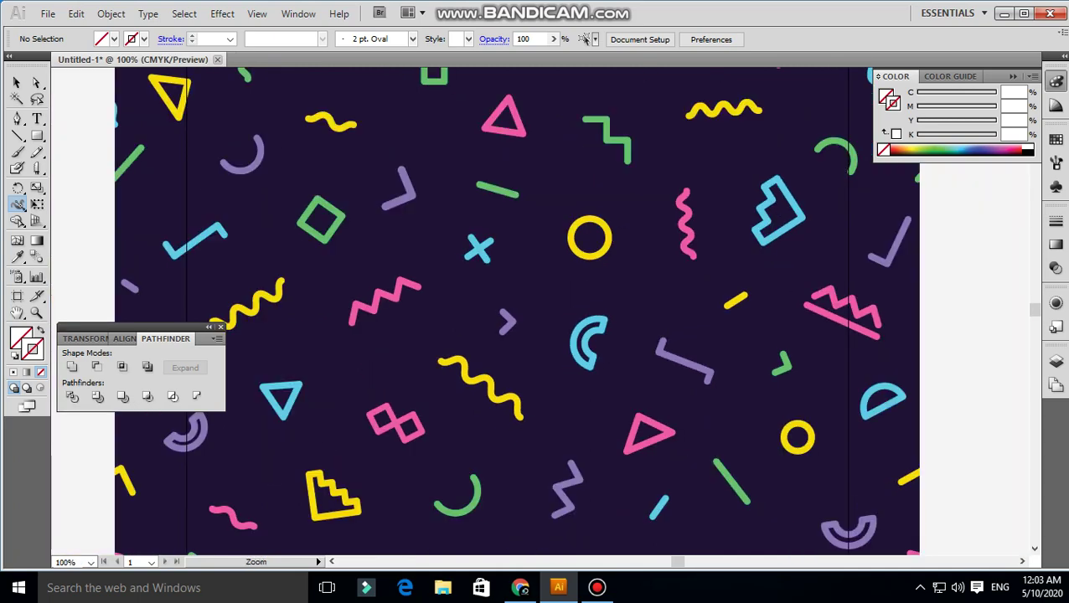
{"action": "scroll", "coordinate": [536, 310], "scroll_direction": "down", "scroll_amount": 1}
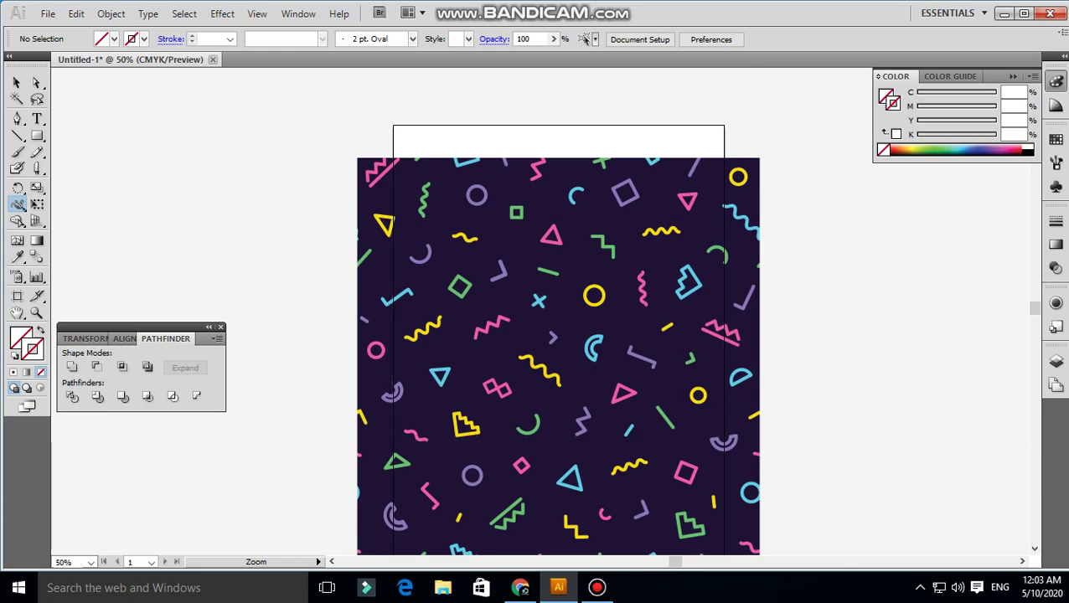
{"action": "scroll", "coordinate": [695, 397], "scroll_direction": "up", "scroll_amount": 3}
{"action": "scroll", "coordinate": [444, 310], "scroll_direction": "left", "scroll_amount": 1}
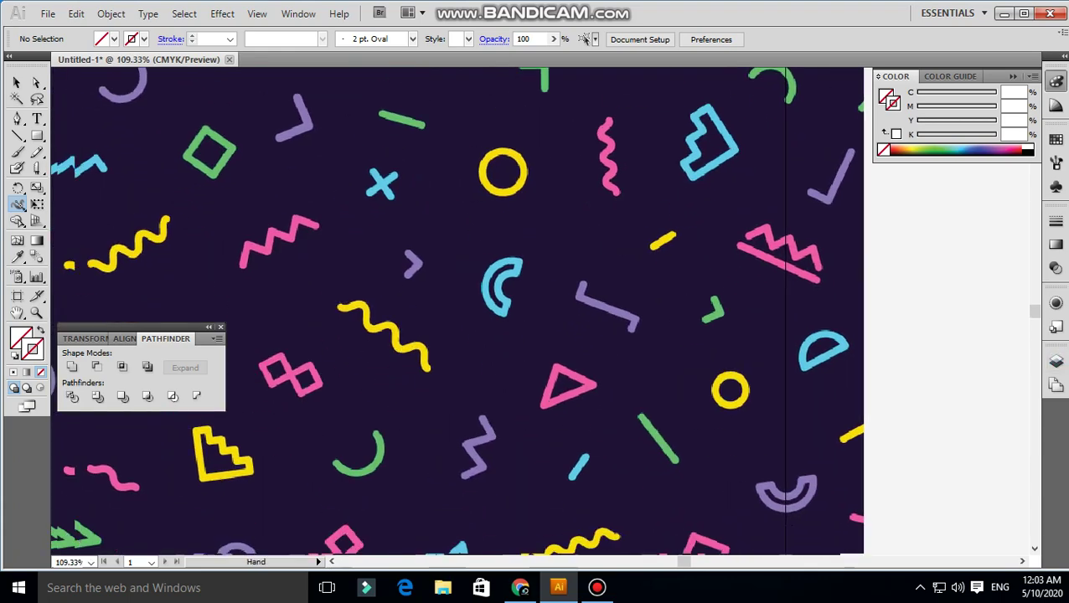
{"action": "scroll", "coordinate": [444, 310], "scroll_direction": "left", "scroll_amount": 3}
{"action": "scroll", "coordinate": [444, 310], "scroll_direction": "down", "scroll_amount": 3}
{"action": "left_click_drag", "start_coordinate": [353, 132], "coordinate": [833, 548]}
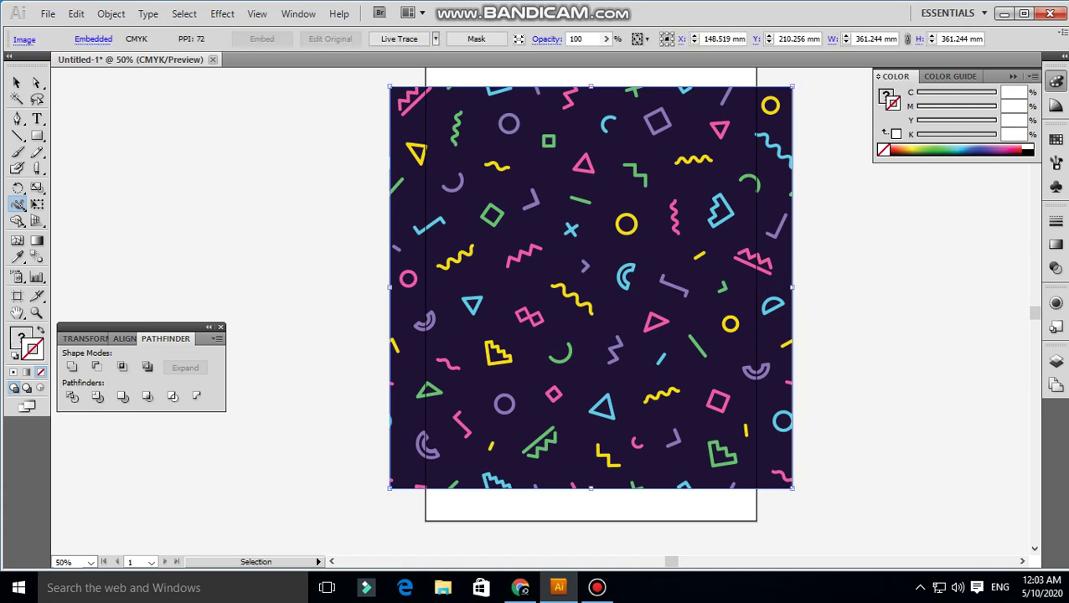
Show the Transform panel and read the image's 361.244 mm width and height.
{"action": "key", "text": "shift+w"}
{"action": "left_click", "coordinate": [92, 338]}
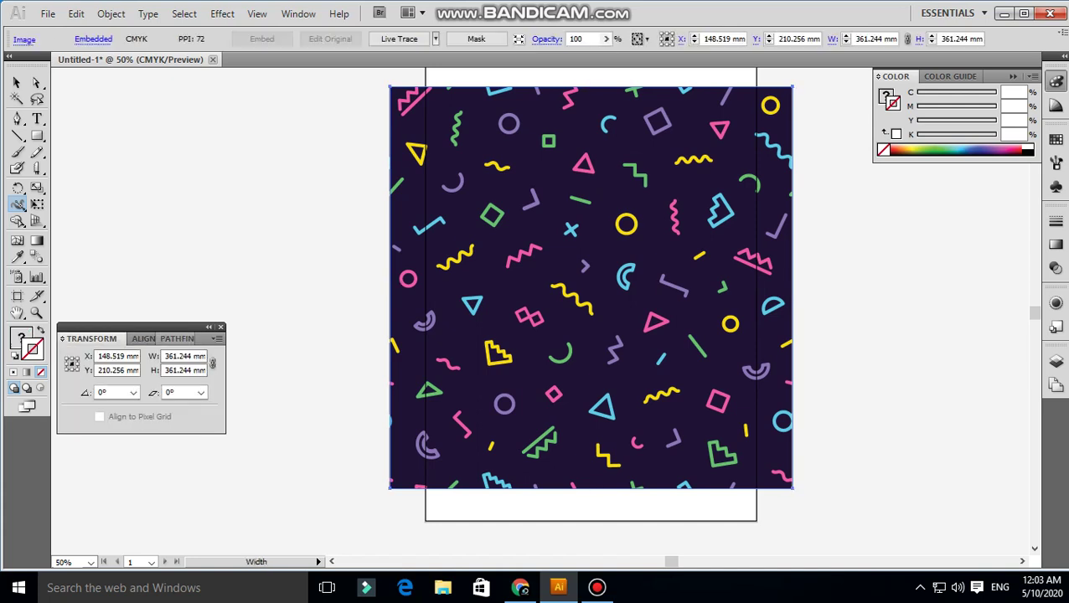
{"action": "left_click", "coordinate": [184, 356]}
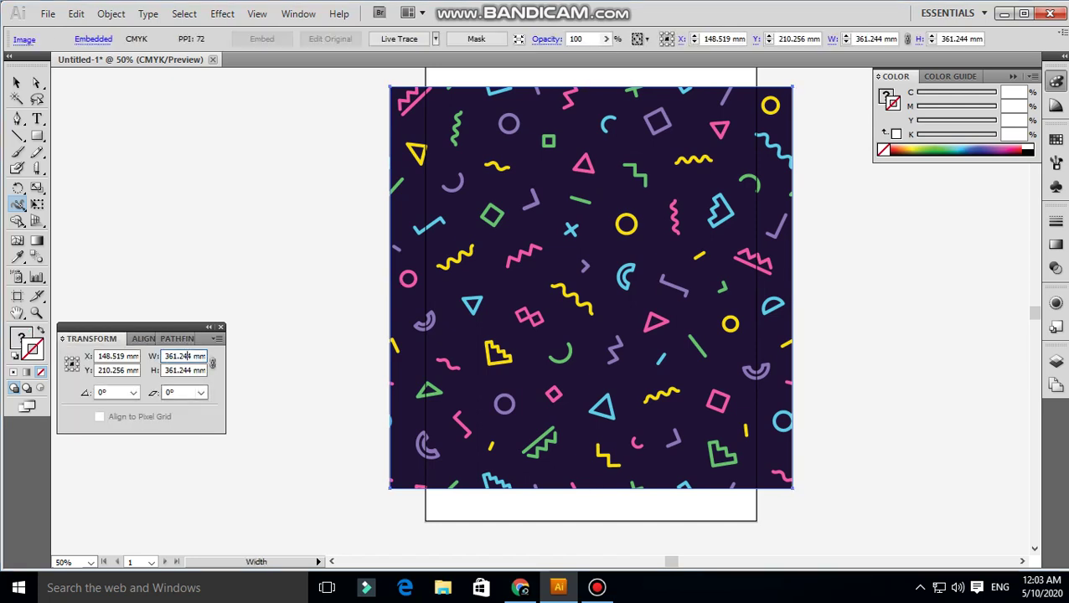
{"action": "key", "text": "ctrl+shift+a"}
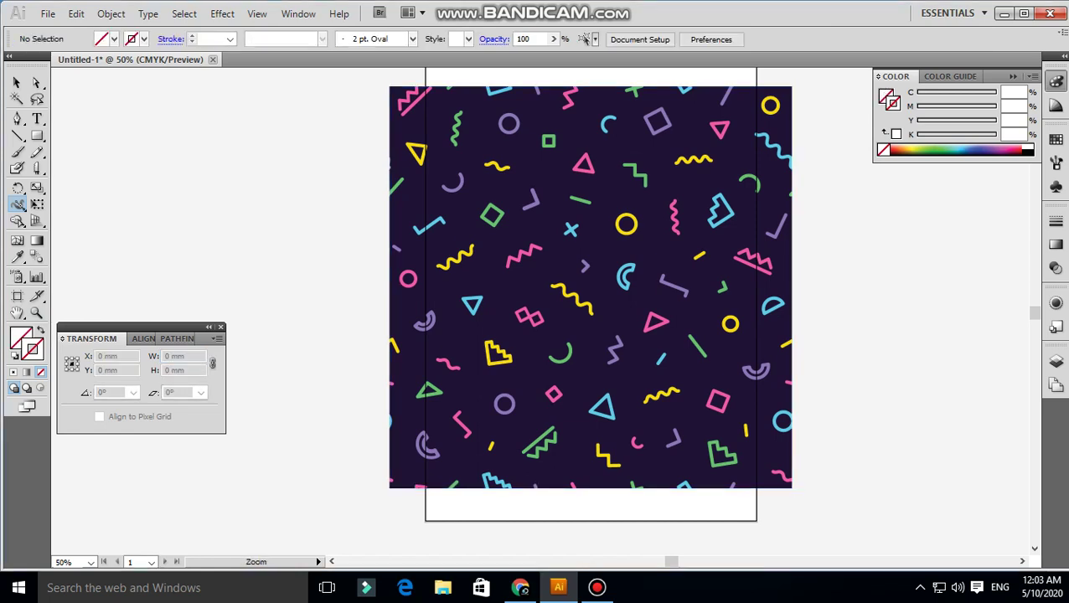
{"action": "left_click_drag", "start_coordinate": [286, 218], "coordinate": [802, 526]}
{"action": "key", "text": "ctrl+a"}
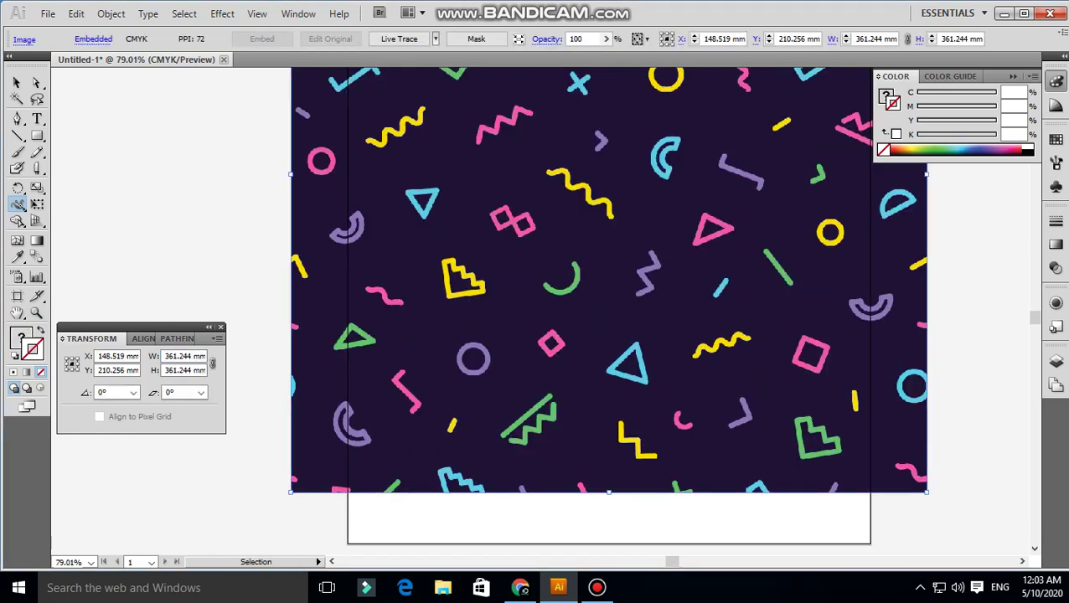
{"action": "key", "text": "ctrl+shift+a"}
Zoom in on the pattern's left-middle edge, reselecting and deselecting the image.
{"action": "key", "text": "z"}
{"action": "left_click_drag", "start_coordinate": [291, 205], "coordinate": [663, 479]}
{"action": "key", "text": "ctrl+a"}
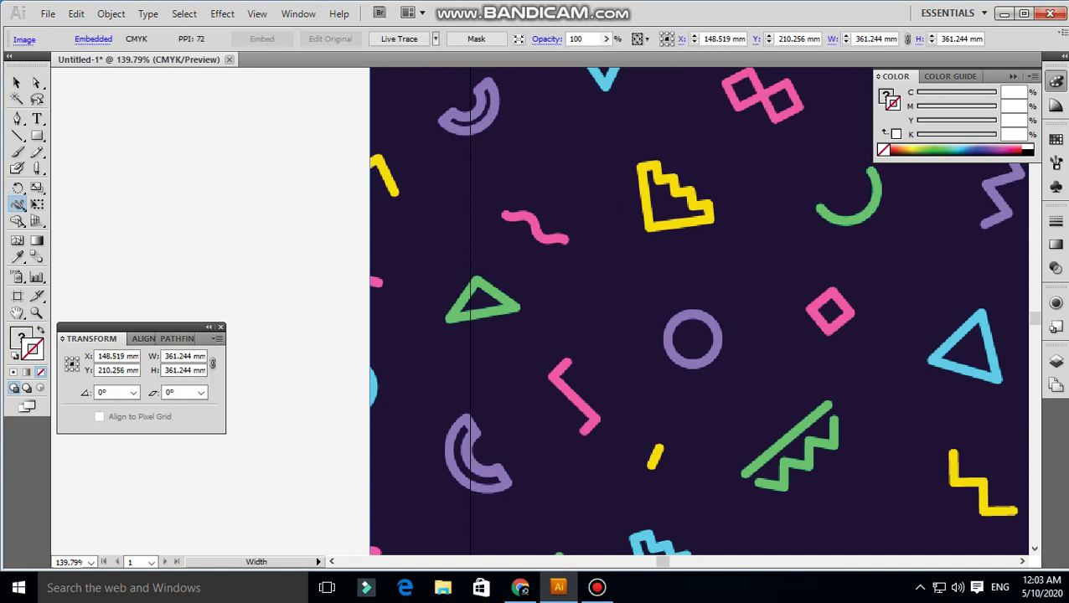
{"action": "key", "text": "ctrl+shift+a"}
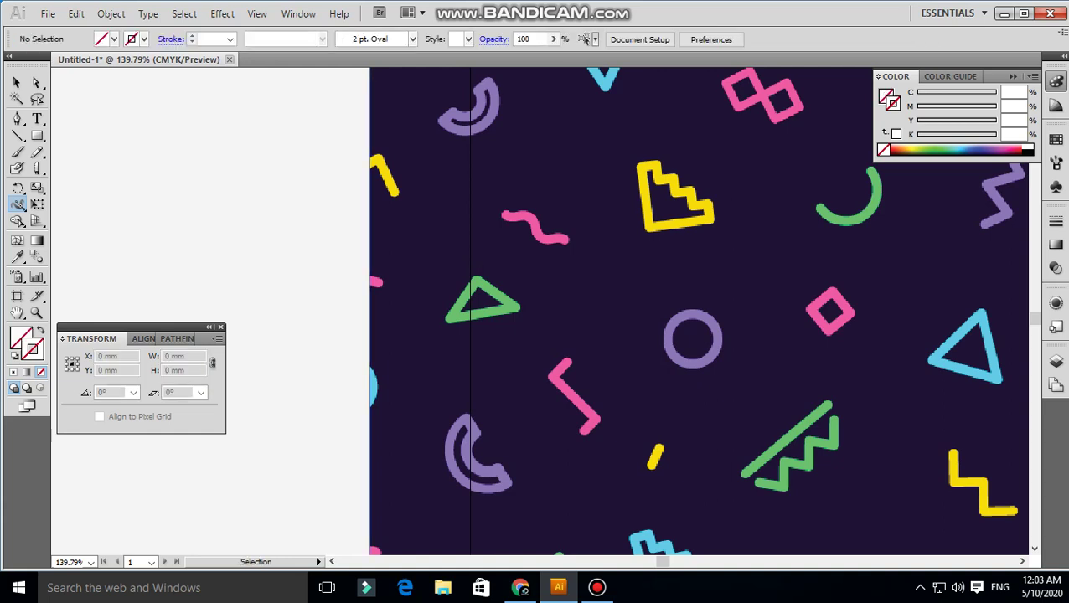
{"action": "key", "text": "ctrl+a"}
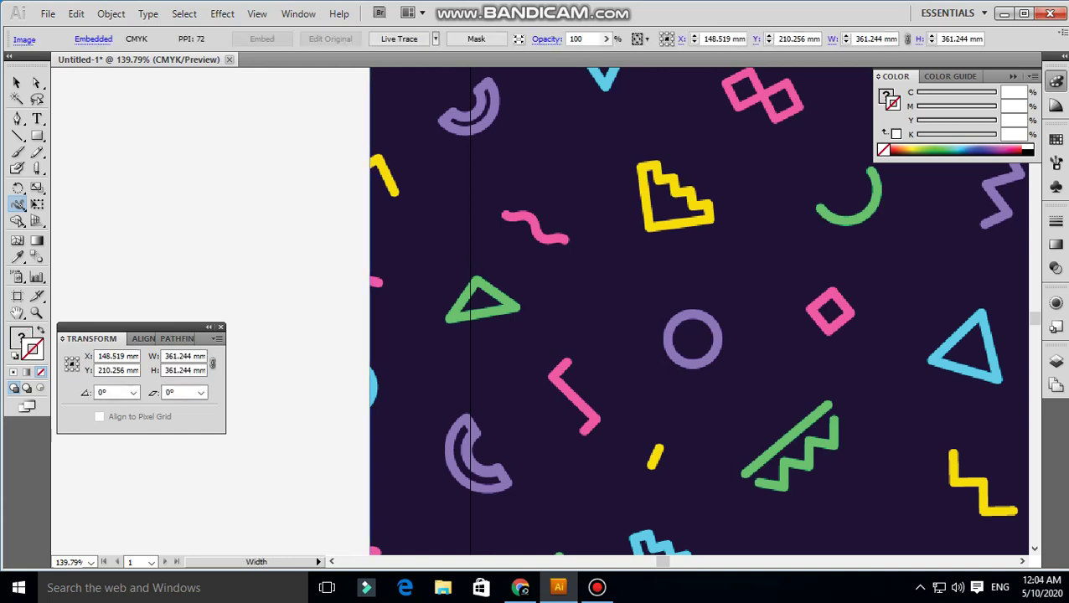
{"action": "key", "text": "ctrl+shift+a"}
{"action": "key", "text": "ctrl+a"}
Zoom the view to about 92% and add a new Layer 2 above the pattern.
{"action": "key", "text": "ctrl+minus"}
{"action": "key", "text": "ctrl+minus"}
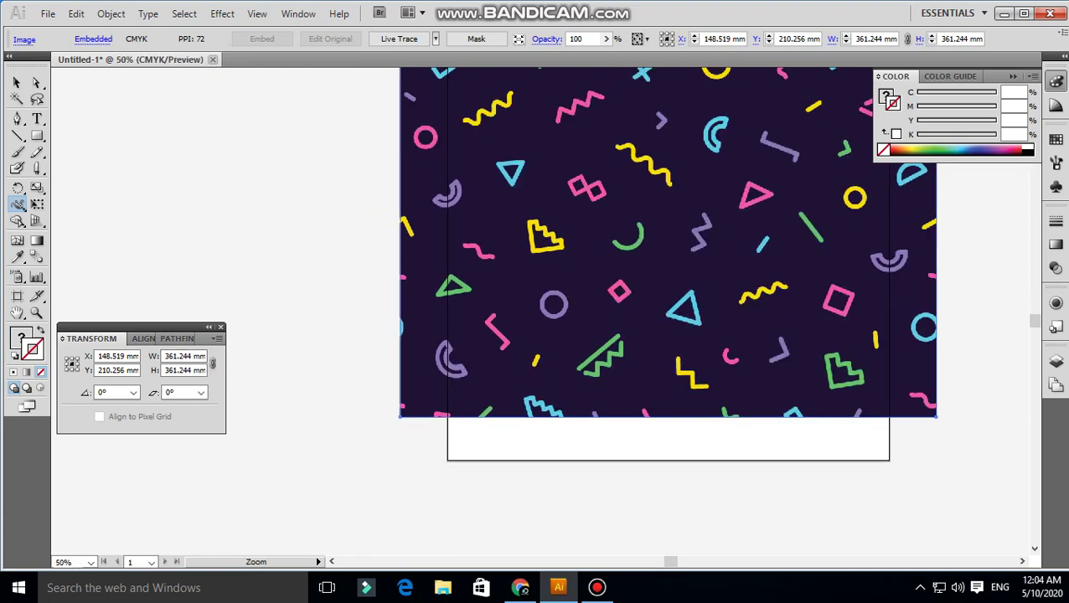
{"action": "key", "text": "ctrl+minus"}
{"action": "key", "text": "ctrl+plus"}
{"action": "key", "text": "p"}
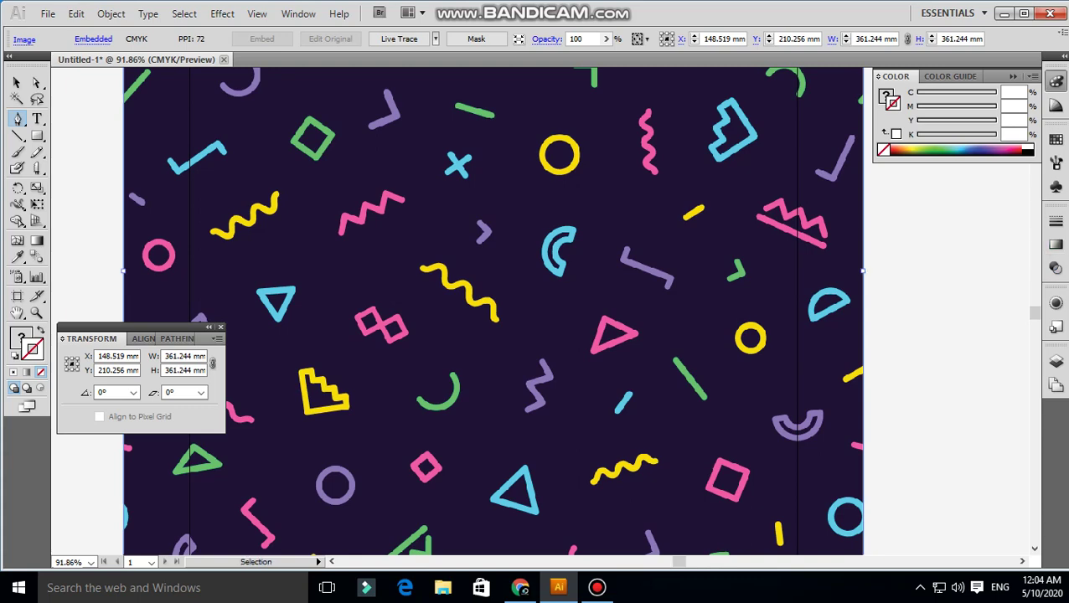
{"action": "key", "text": "ctrl+shift+a"}
{"action": "scroll", "coordinate": [642, 394], "scroll_direction": "up", "scroll_amount": 3}
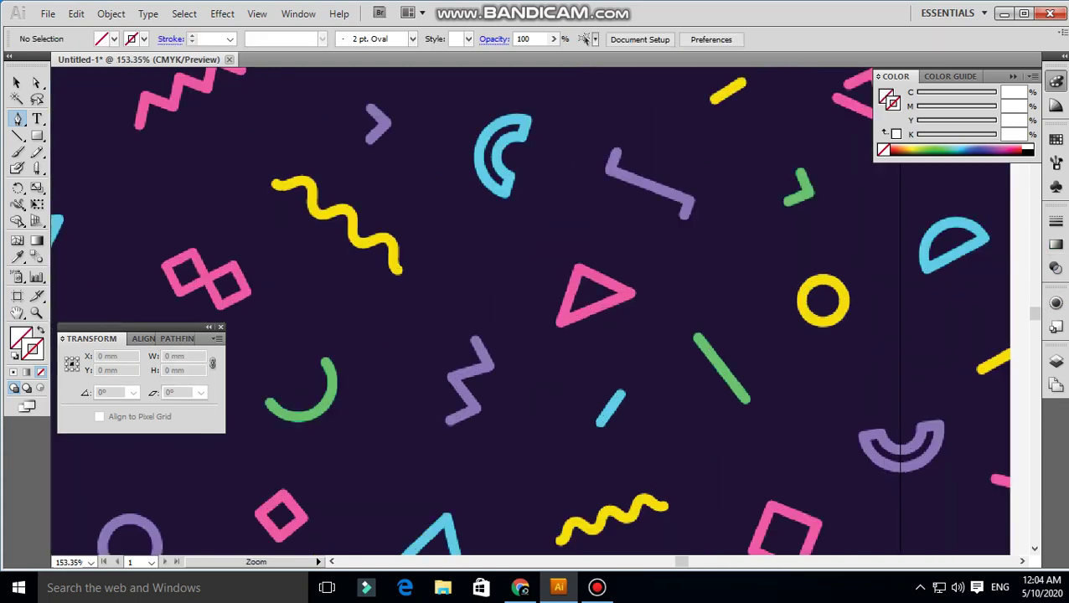
{"action": "left_click", "coordinate": [1055, 361]}
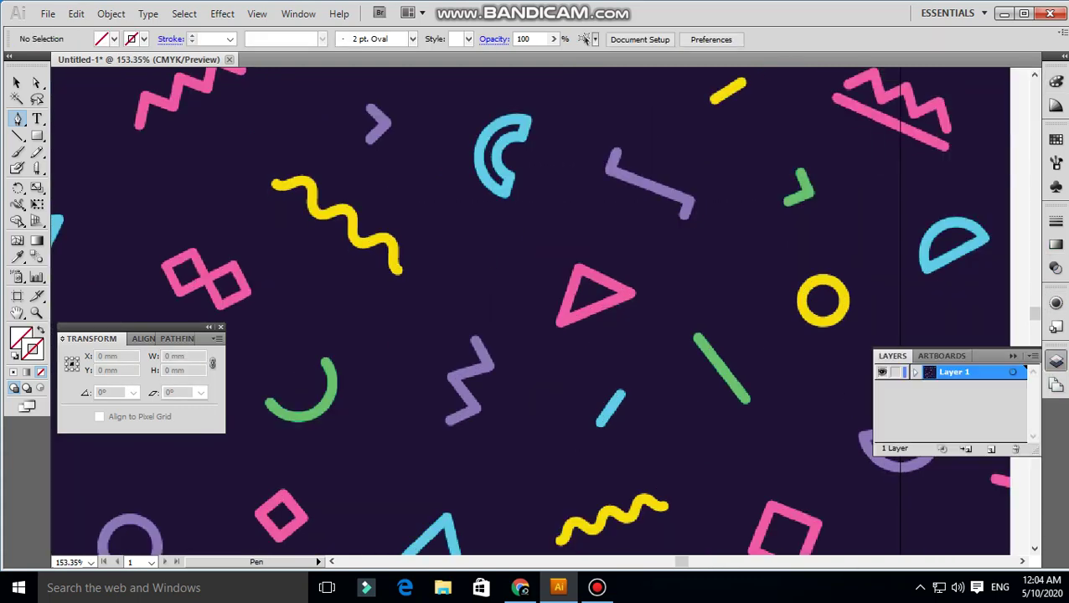
{"action": "left_click", "coordinate": [991, 449]}
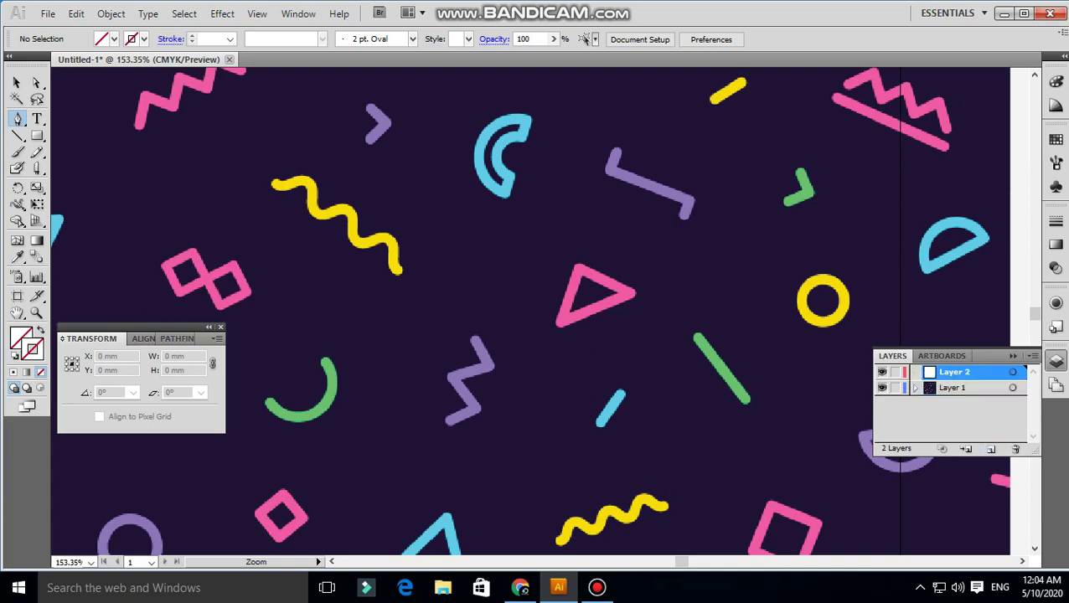
Select the background pattern image and lock it with Ctrl+2.
{"action": "key", "text": "ctrl+minus"}
{"action": "key", "text": "ctrl+minus"}
{"action": "key", "text": "ctrl+minus"}
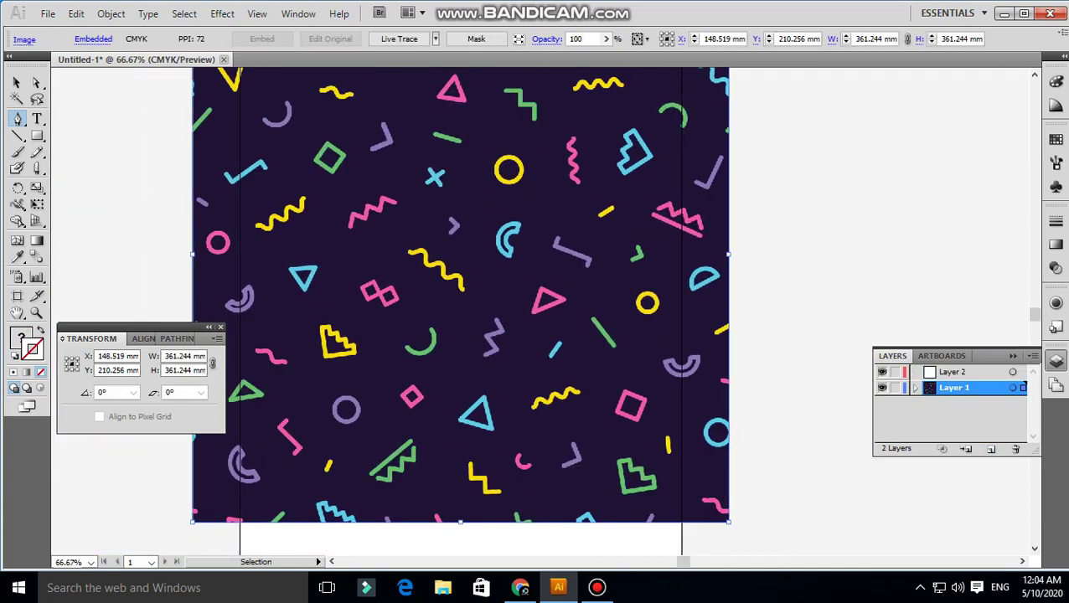
{"action": "left_click", "coordinate": [725, 338], "text": "ctrl"}
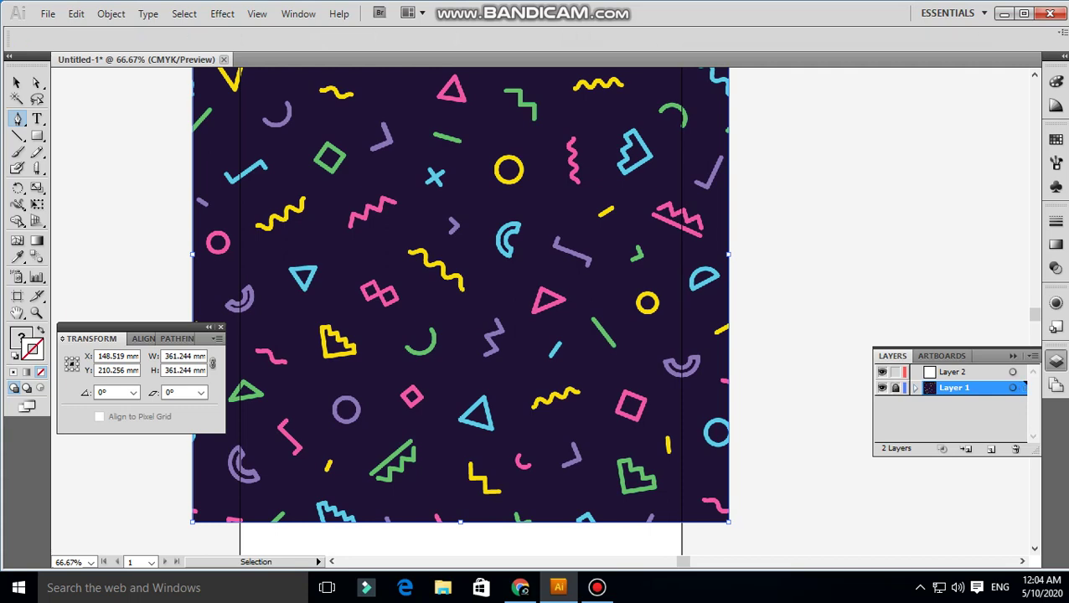
{"action": "key", "text": "ctrl+2"}
Make Layer 2 the working layer and bring the cyan C shape into view.
{"action": "left_click", "coordinate": [953, 372]}
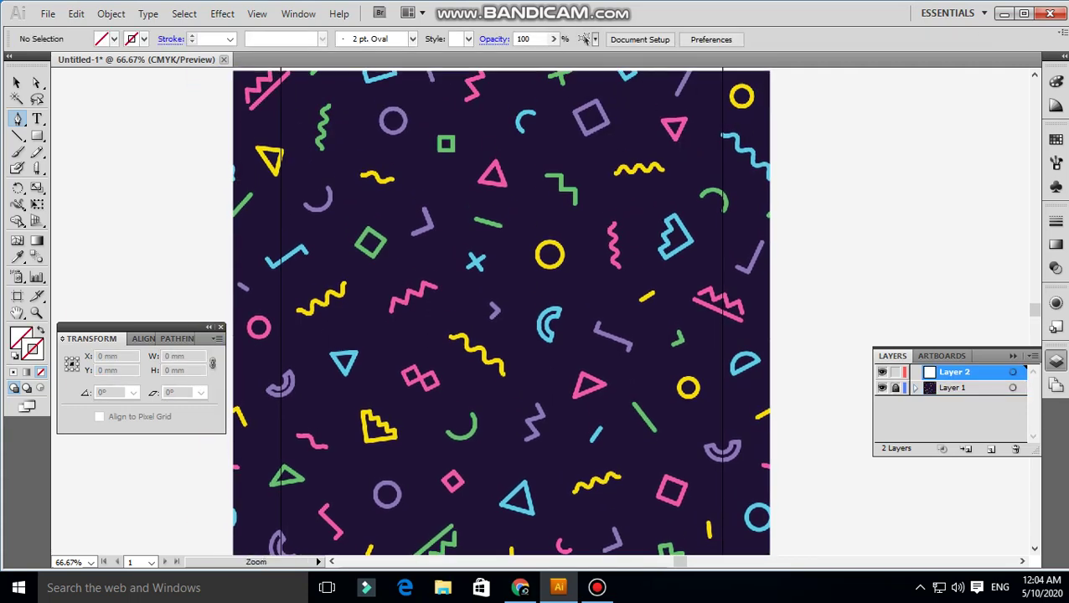
{"action": "scroll", "coordinate": [682, 337], "scroll_direction": "up", "scroll_amount": 3}
{"action": "scroll", "coordinate": [682, 337], "scroll_direction": "up", "scroll_amount": 6}
{"action": "left_click_drag", "start_coordinate": [100, 218], "coordinate": [410, 243]}
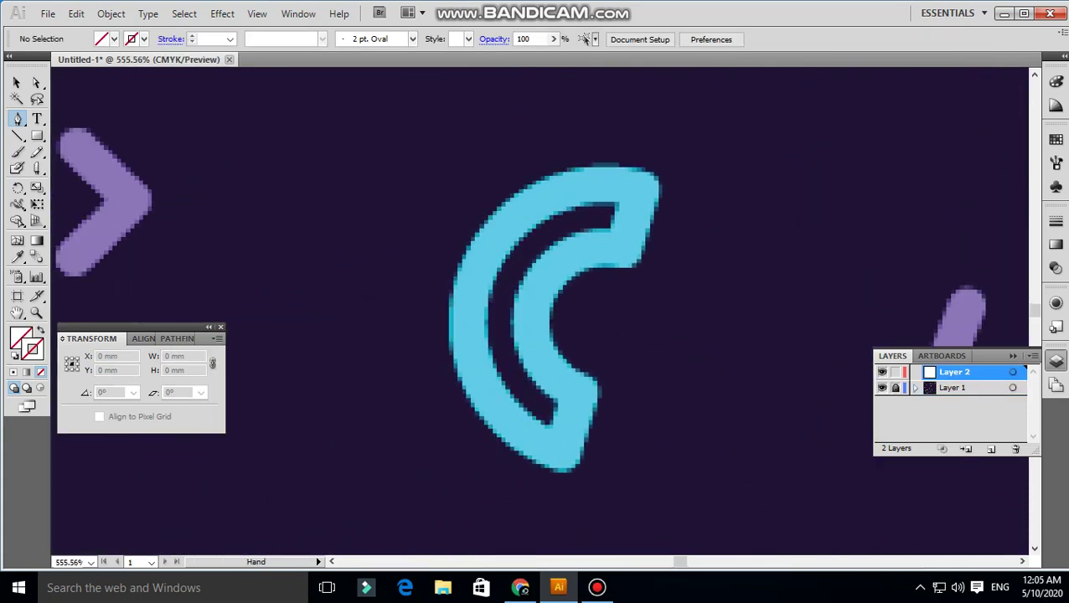
{"action": "scroll", "coordinate": [411, 243], "scroll_direction": "up", "scroll_amount": 3}
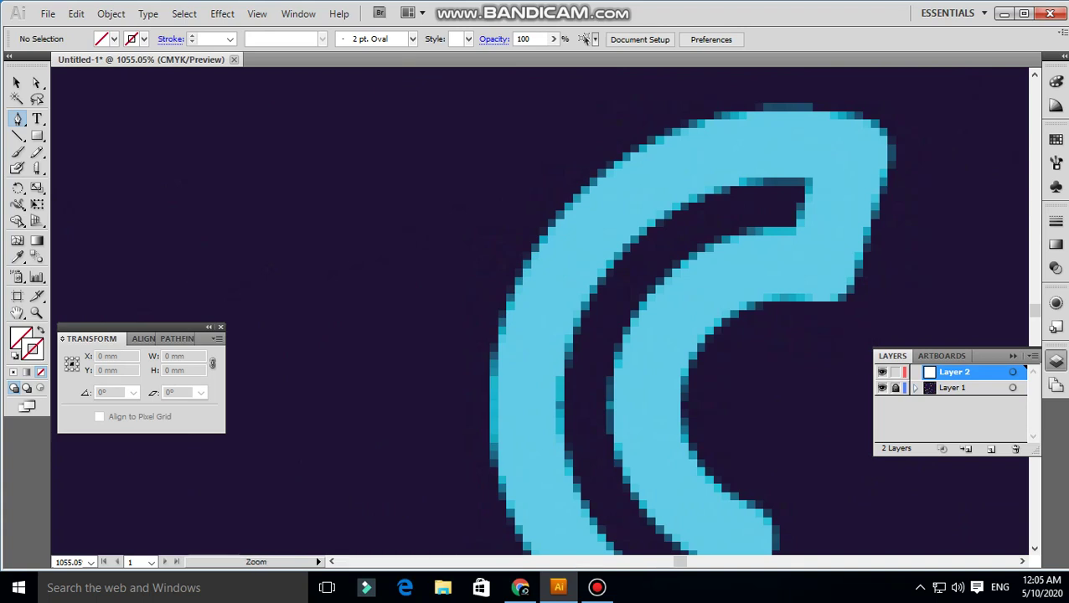
{"action": "scroll", "coordinate": [212, 291], "scroll_direction": "down", "scroll_amount": 2}
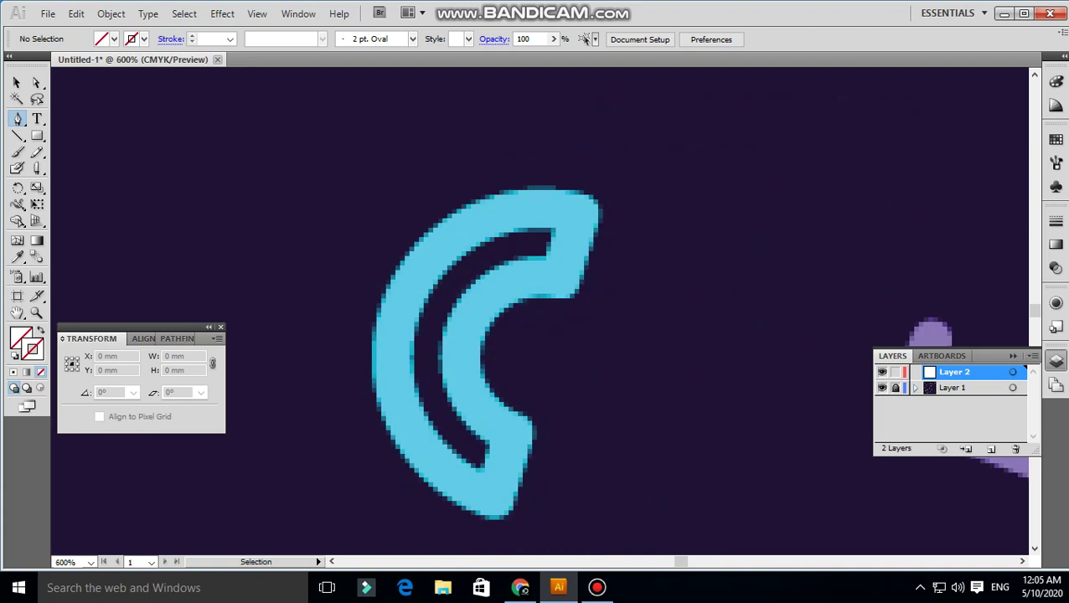
{"action": "scroll", "coordinate": [418, 236], "scroll_direction": "up", "scroll_amount": 2}
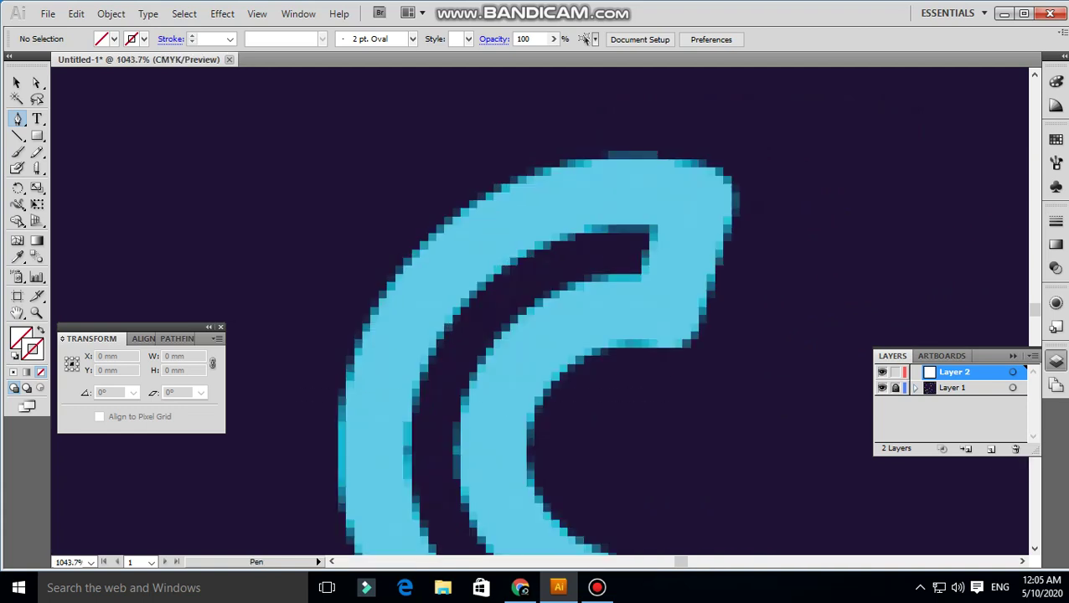
{"action": "scroll", "coordinate": [452, 311], "scroll_direction": "down", "scroll_amount": 2}
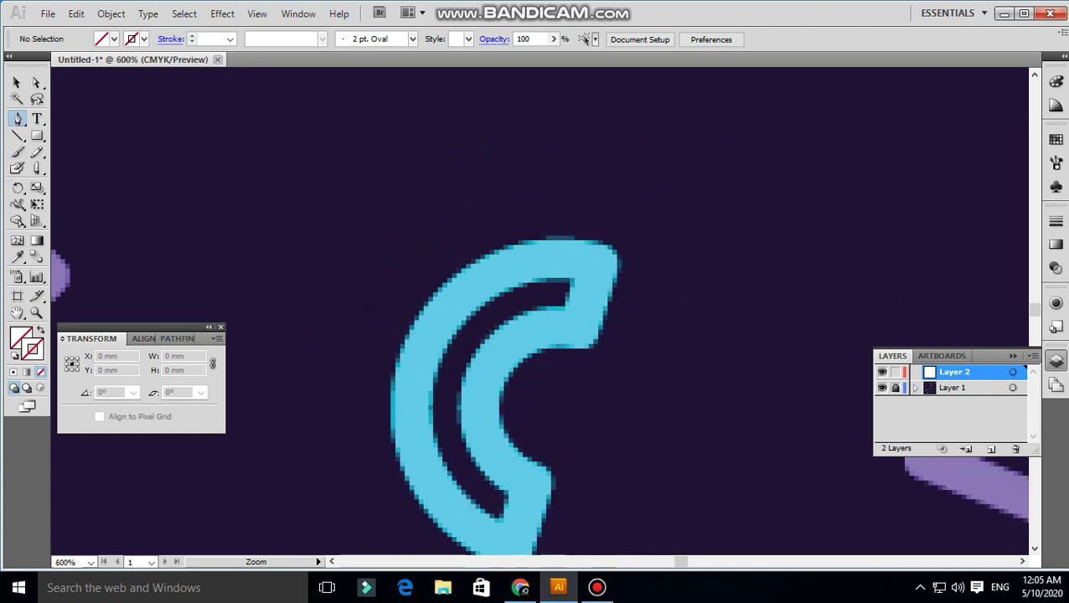
{"action": "scroll", "coordinate": [452, 311], "scroll_direction": "down", "scroll_amount": 2}
{"action": "scroll", "coordinate": [452, 311], "scroll_direction": "down", "scroll_amount": 3}
{"action": "scroll", "coordinate": [453, 311], "scroll_direction": "up", "scroll_amount": 4}
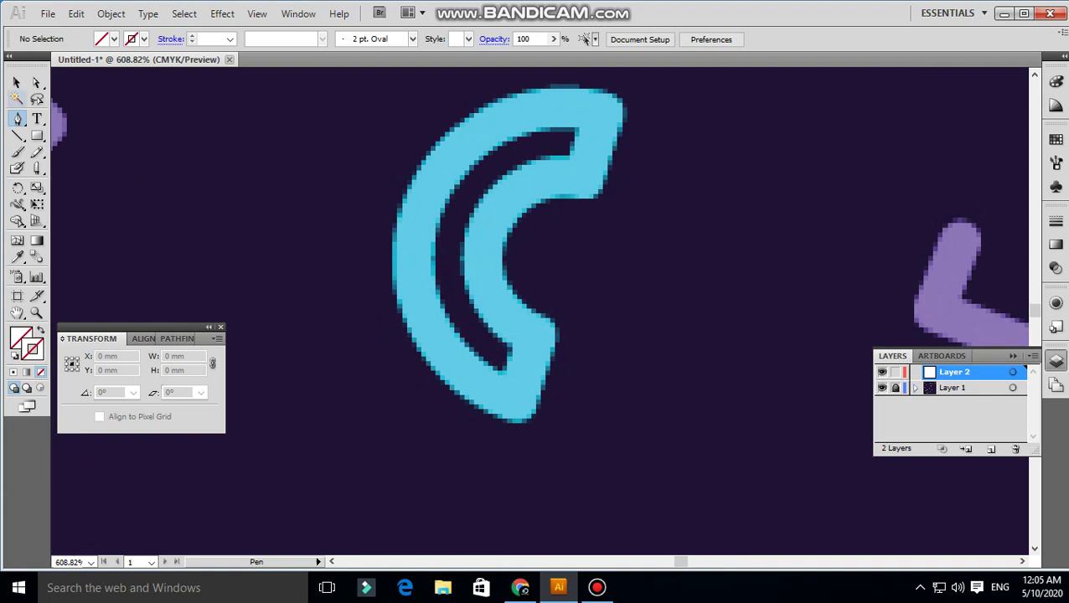
Draw a 19.354 × 25.09 mm rectangle around the cyan C shape, then zoom out.
{"action": "left_click", "coordinate": [37, 136]}
{"action": "left_click_drag", "start_coordinate": [368, 84], "coordinate": [632, 422]}
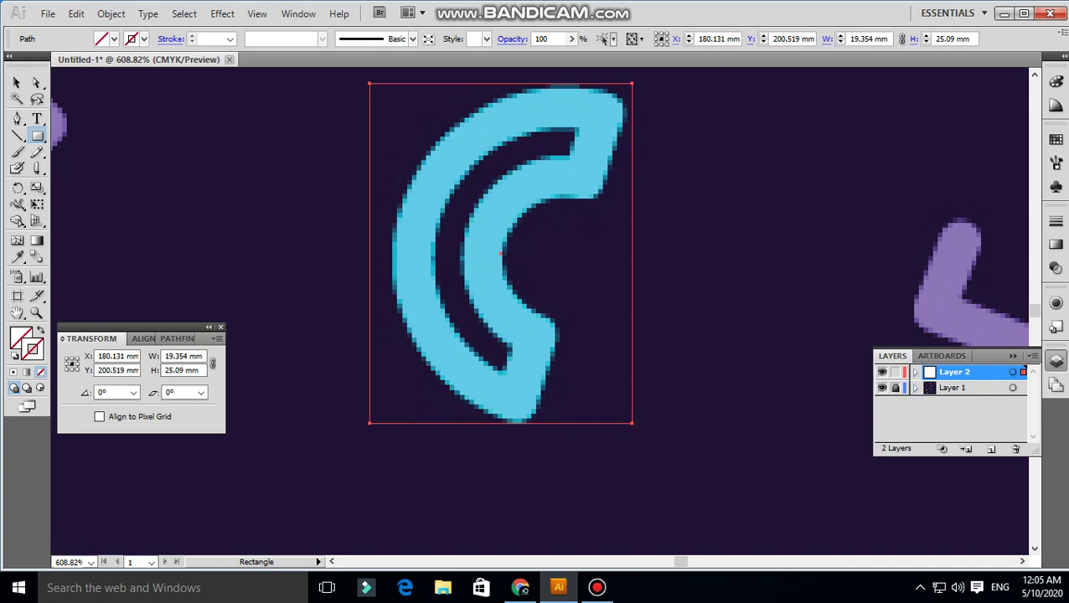
{"action": "key", "text": "ctrl+shift+a"}
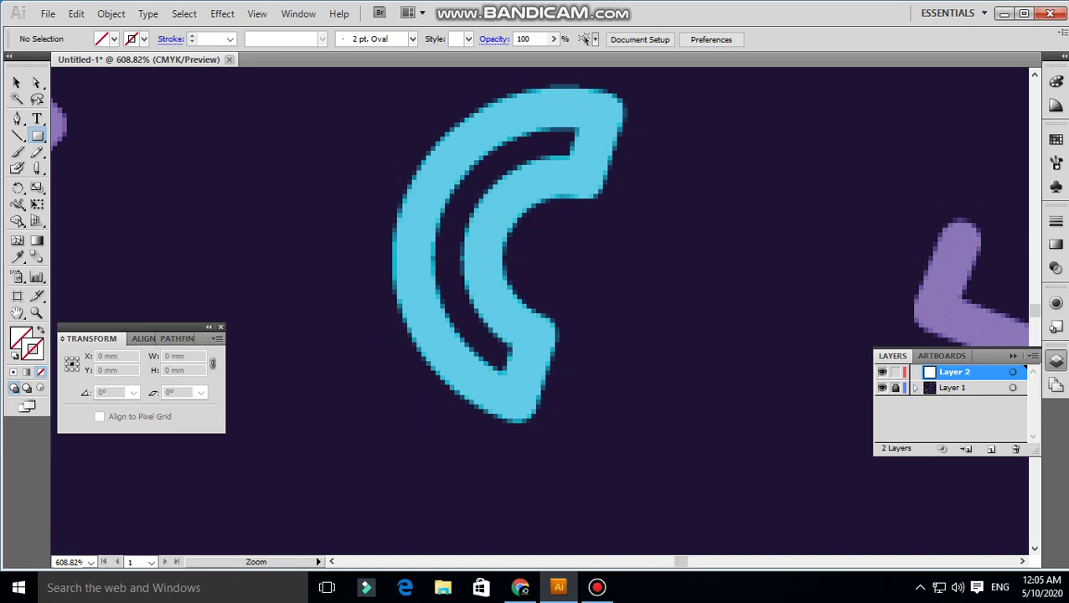
{"action": "key", "text": "ctrl+minus"}
{"action": "key", "text": "ctrl+minus"}
{"action": "key", "text": "ctrl+minus"}
{"action": "key", "text": "ctrl+minus"}
{"action": "scroll", "coordinate": [541, 310], "scroll_direction": "up", "scroll_amount": 3}
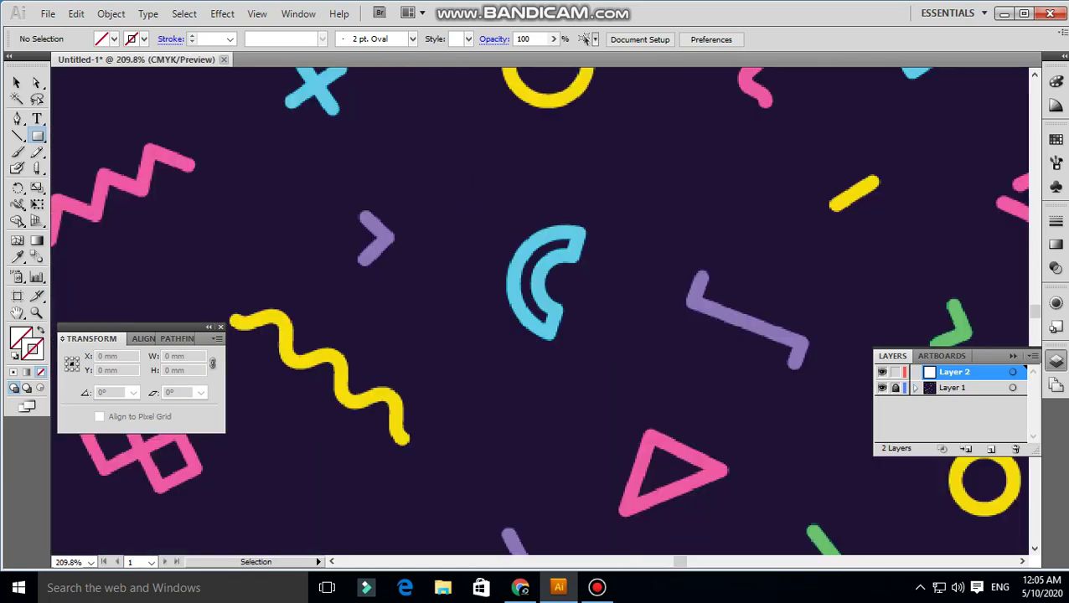
{"action": "left_click_drag", "start_coordinate": [489, 203], "coordinate": [585, 345]}
{"action": "key", "text": "ctrl+shift+a"}
{"action": "key", "text": "ctrl+minus"}
{"action": "key", "text": "ctrl+minus"}
{"action": "key", "text": "ctrl+minus"}
{"action": "key", "text": "ctrl+minus"}
Unlock Layer 1 and select the pattern image, roughly shrinking it to about 238 mm.
{"action": "scroll", "coordinate": [540, 310], "scroll_direction": "left", "scroll_amount": 2}
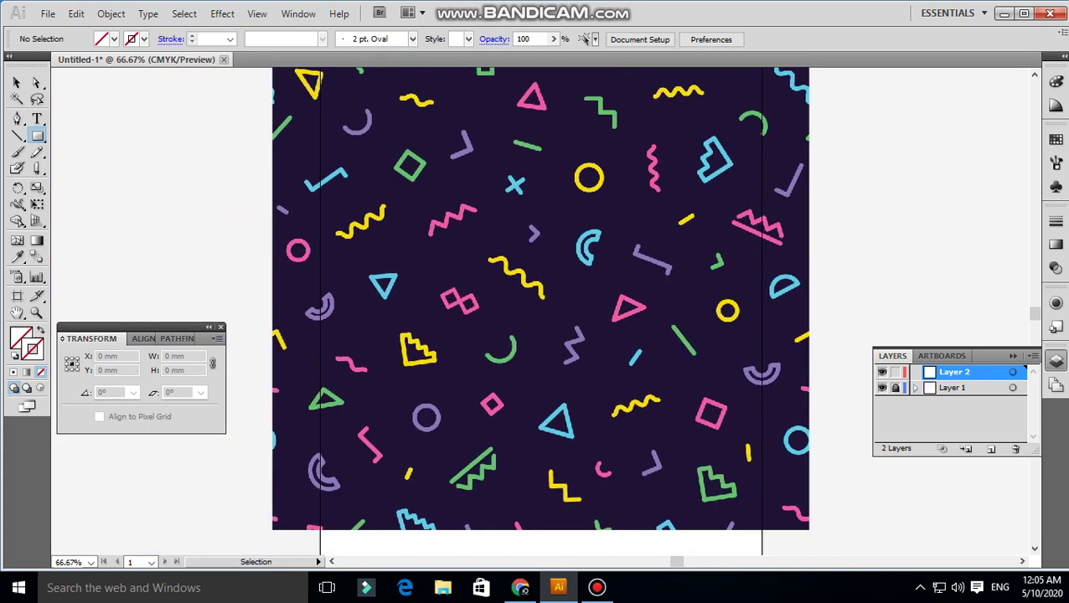
{"action": "left_click", "coordinate": [895, 387]}
{"action": "left_click", "coordinate": [1013, 387]}
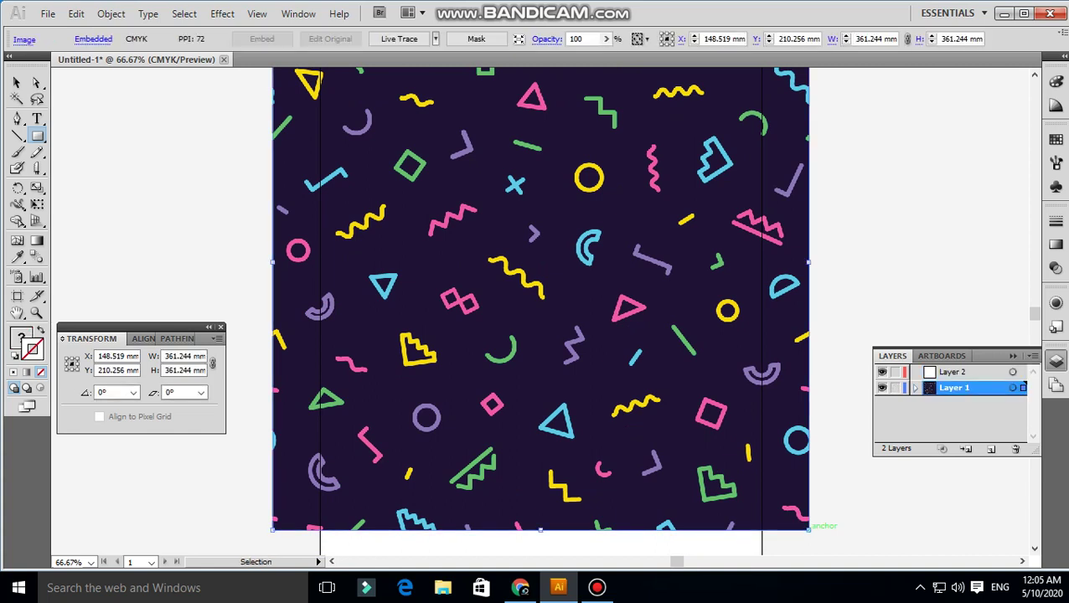
{"action": "left_click_drag", "start_coordinate": [808, 528], "coordinate": [718, 438]}
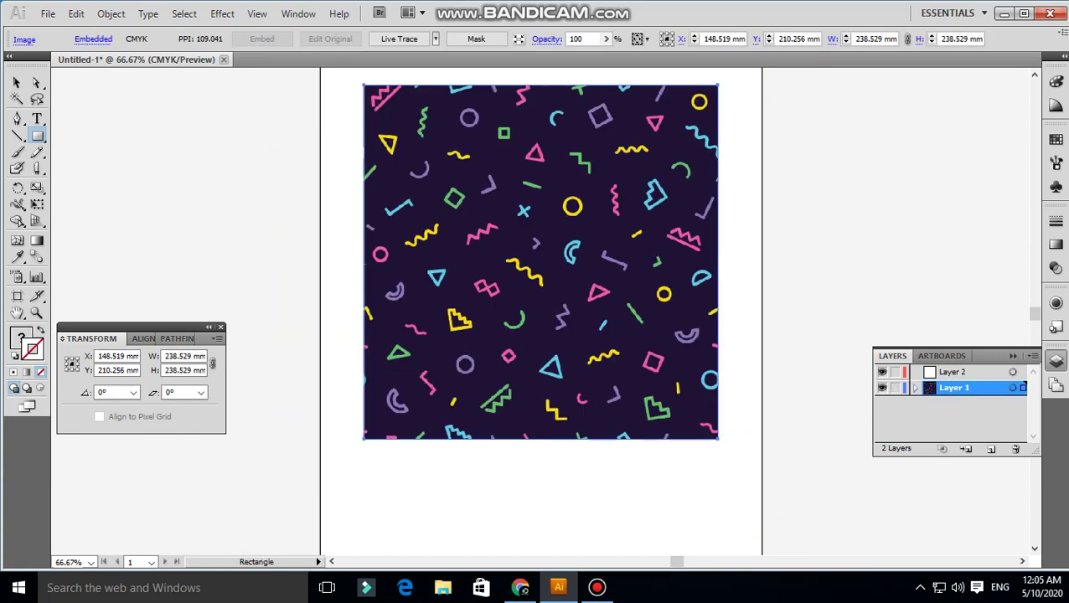
Enter 220 mm for both width and height in the Transform panel.
{"action": "double_click", "coordinate": [184, 356]}
{"action": "type", "text": "22"}
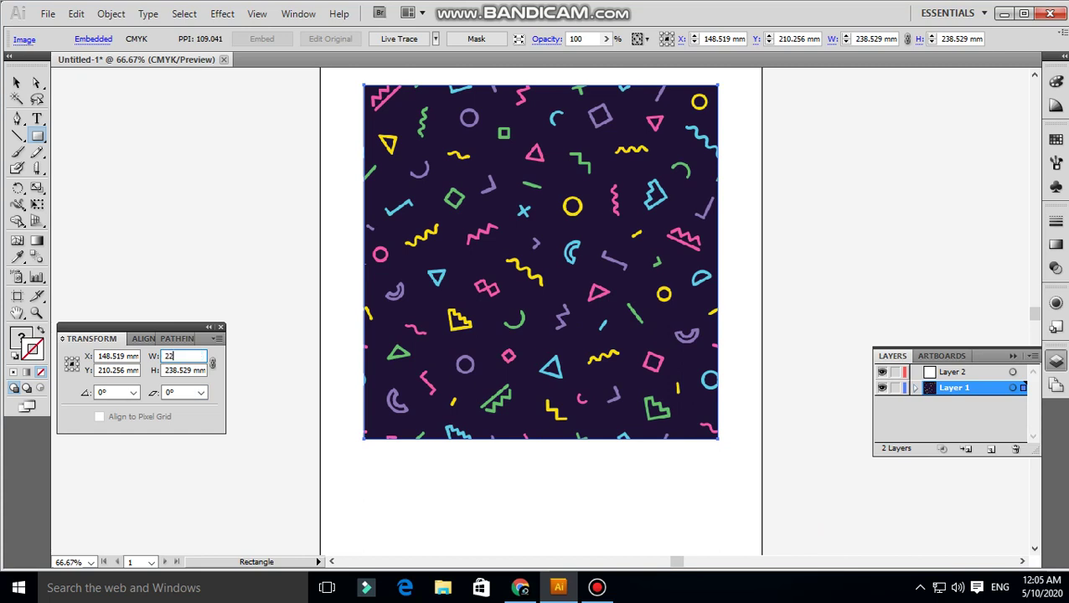
{"action": "type", "text": "0"}
{"action": "key", "text": "Tab"}
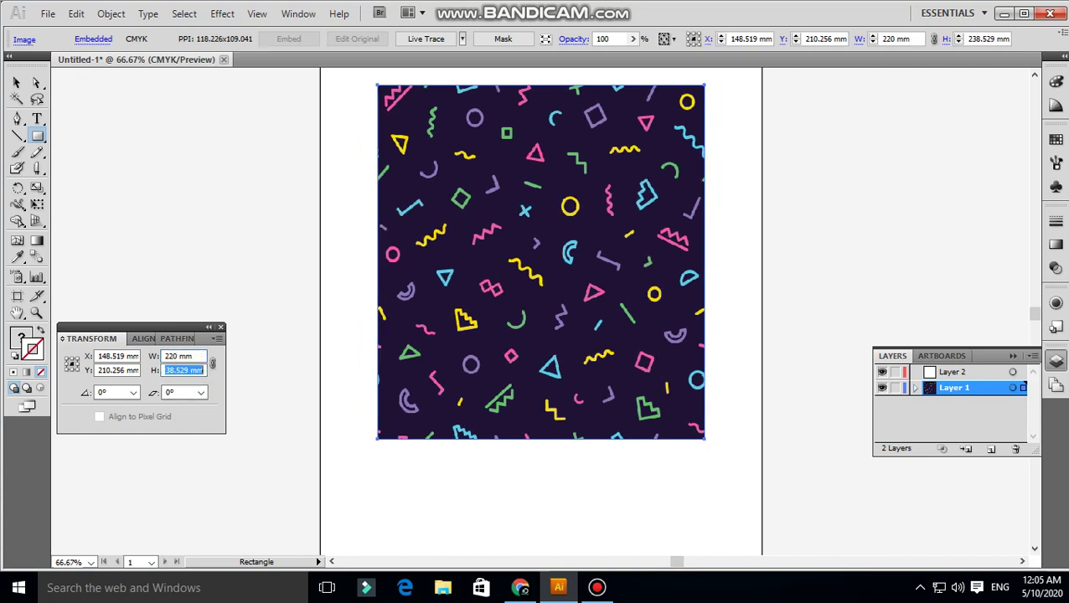
{"action": "type", "text": "22"}
{"action": "key", "text": "BackSpace"}
{"action": "type", "text": "20"}
{"action": "key", "text": "Return"}
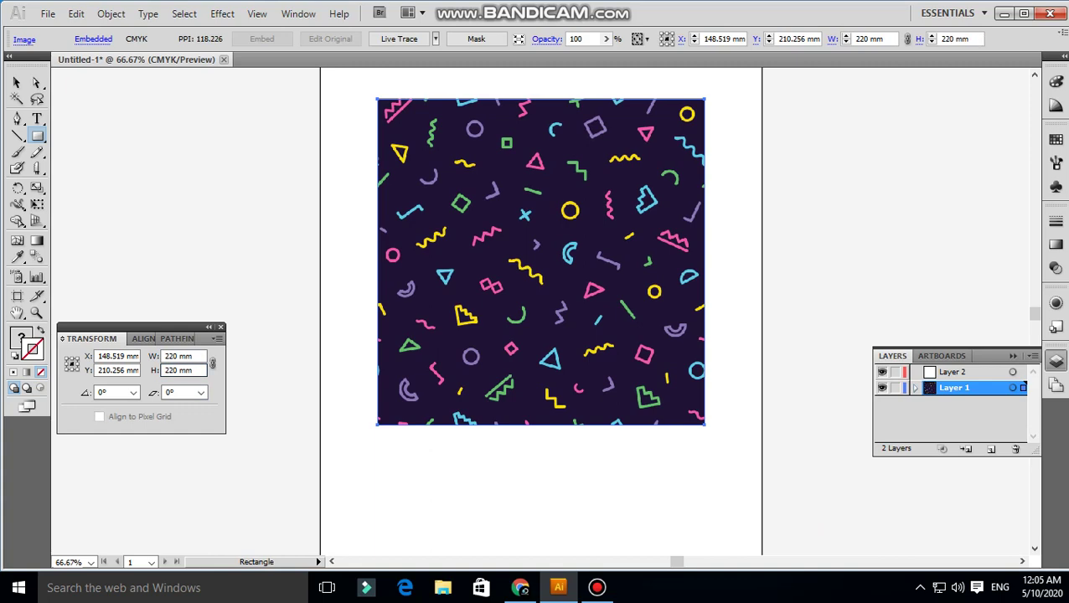
{"action": "left_click_drag", "start_coordinate": [560, 179], "coordinate": [775, 281]}
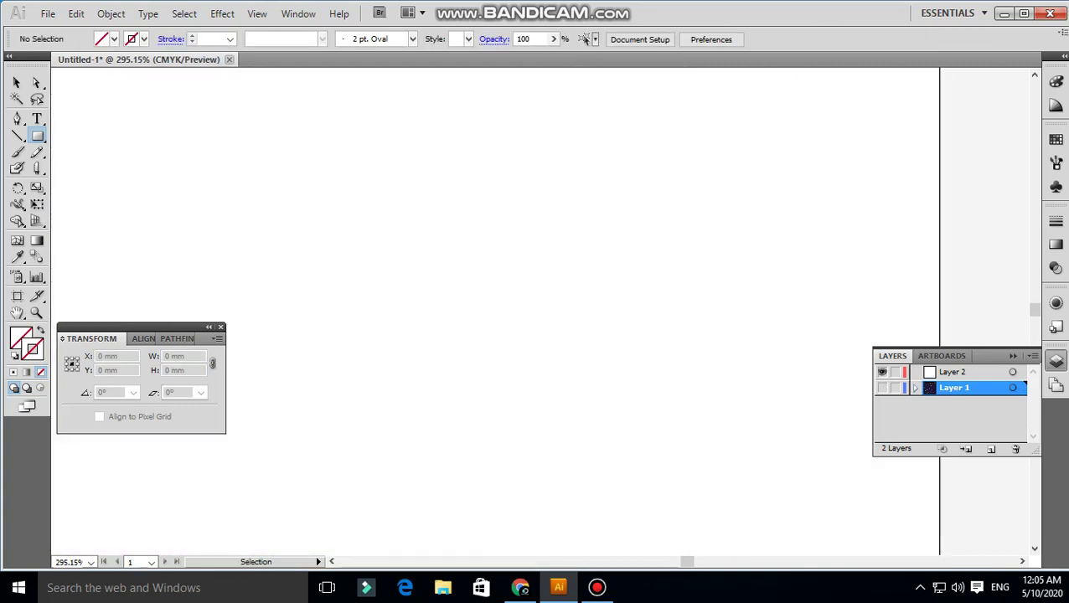
Show and lock Layer 1, make Layer 2 active, and zoom into the cyan C.
{"action": "left_click", "coordinate": [881, 386]}
{"action": "left_click", "coordinate": [895, 387]}
{"action": "left_click", "coordinate": [953, 371]}
{"action": "left_click_drag", "start_coordinate": [419, 293], "coordinate": [744, 293]}
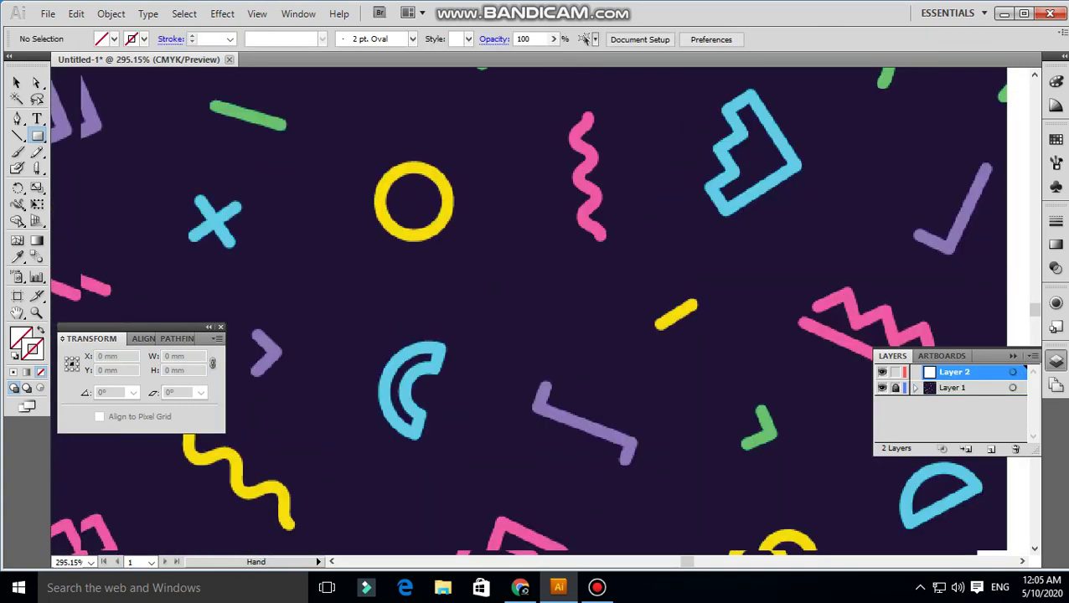
{"action": "key", "text": "ctrl+0"}
{"action": "left_click_drag", "start_coordinate": [563, 410], "coordinate": [713, 488]}
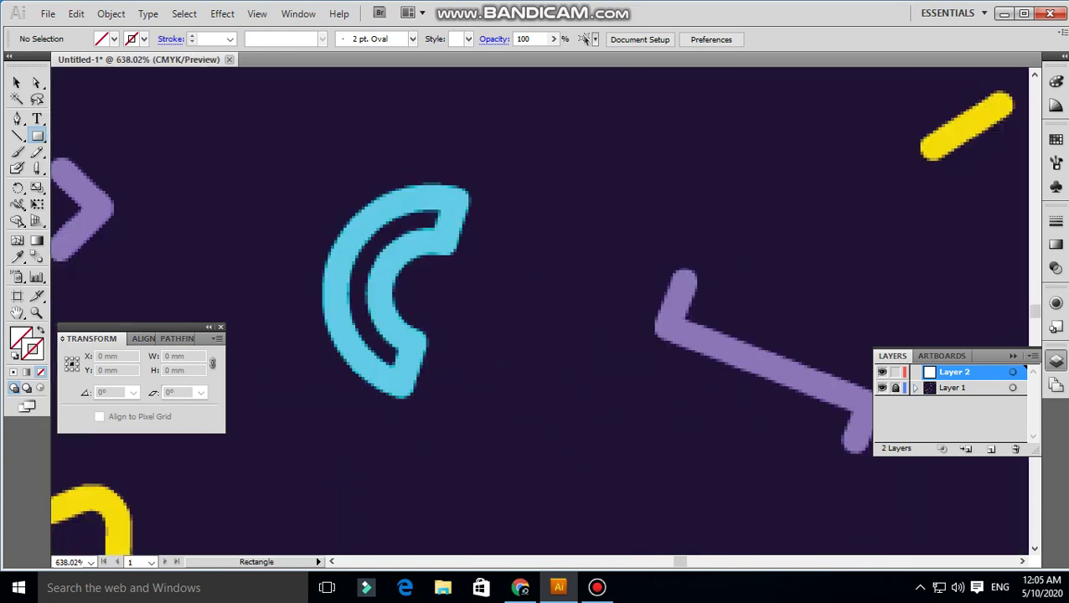
Draw a tiny rectangle inside the C's gap, then delete it.
{"action": "left_click", "coordinate": [17, 118]}
{"action": "scroll", "coordinate": [463, 261], "scroll_direction": "up", "scroll_amount": 3}
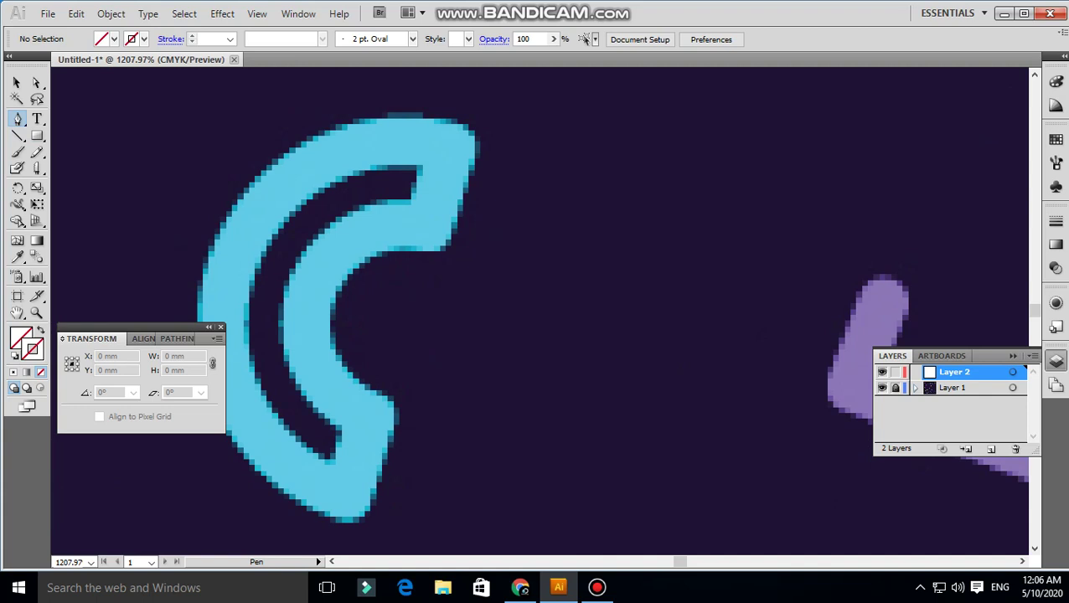
{"action": "scroll", "coordinate": [226, 208], "scroll_direction": "up", "scroll_amount": 5}
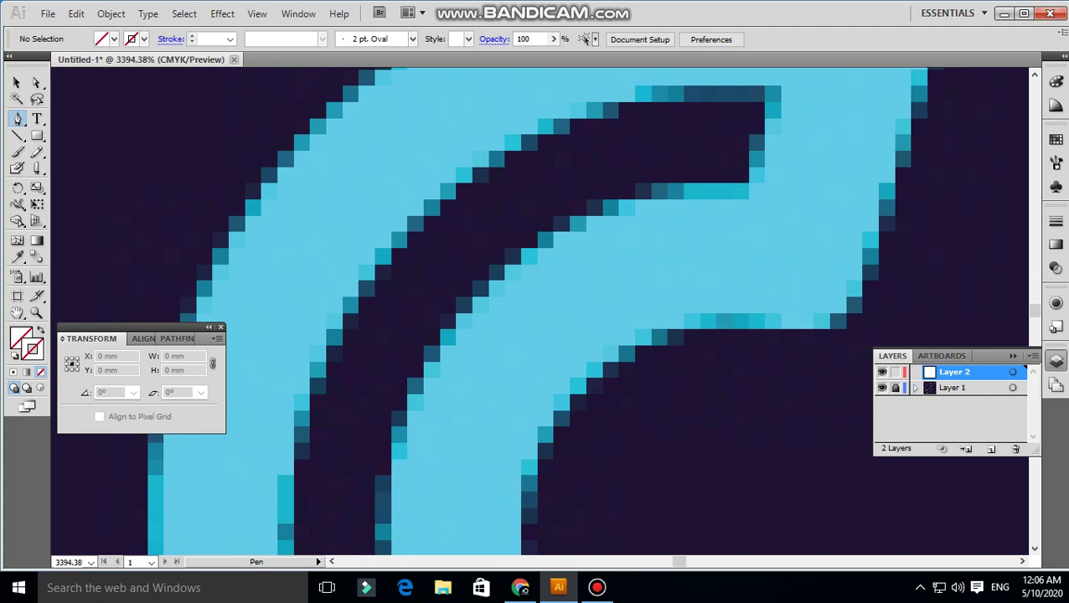
{"action": "key", "text": "m"}
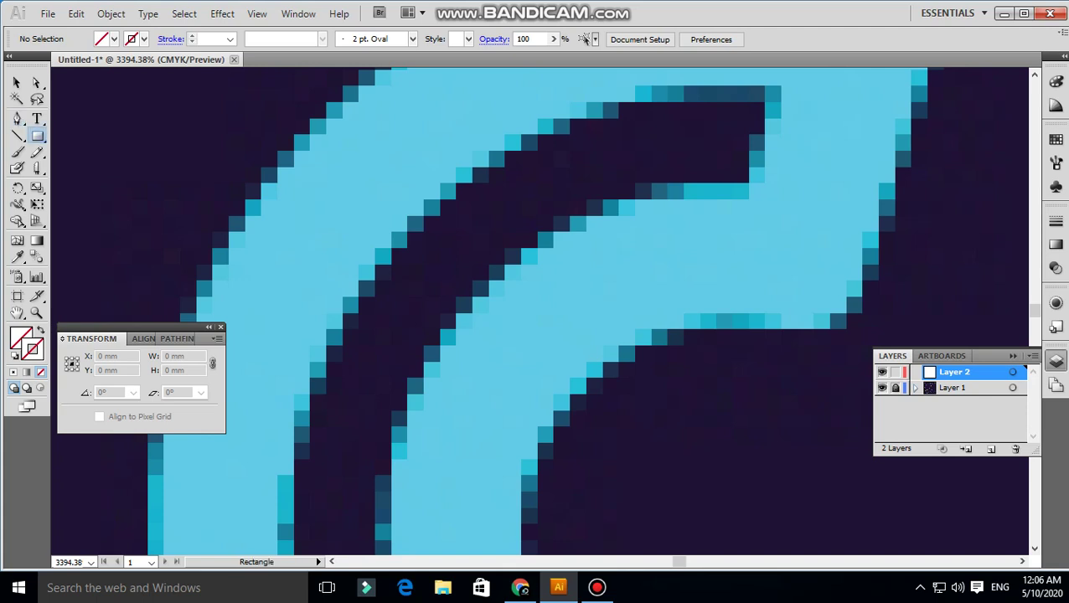
{"action": "left_click_drag", "start_coordinate": [402, 227], "coordinate": [462, 277]}
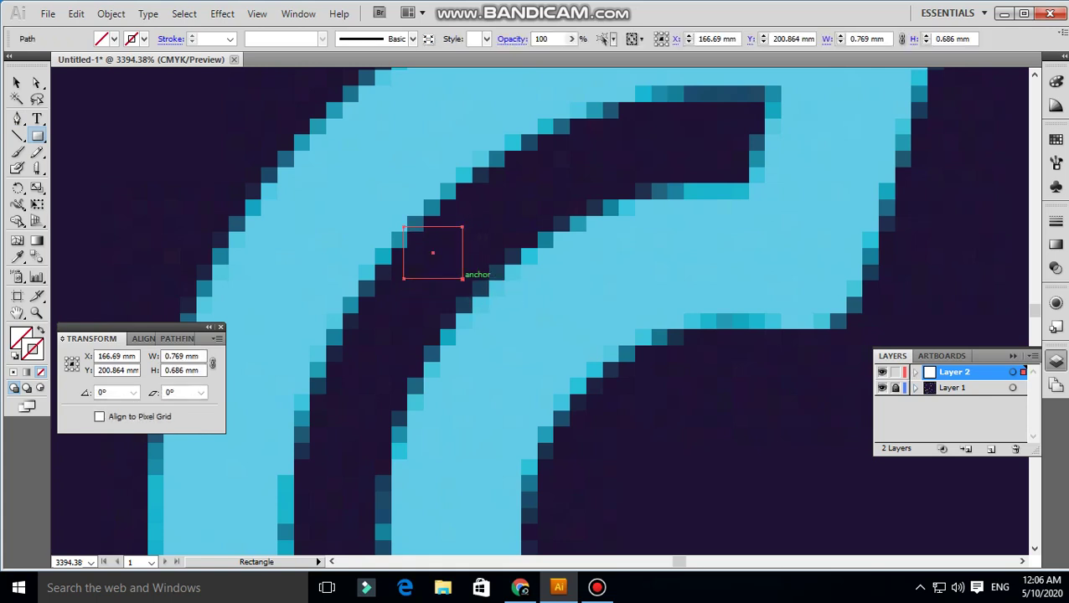
{"action": "key", "text": "Delete"}
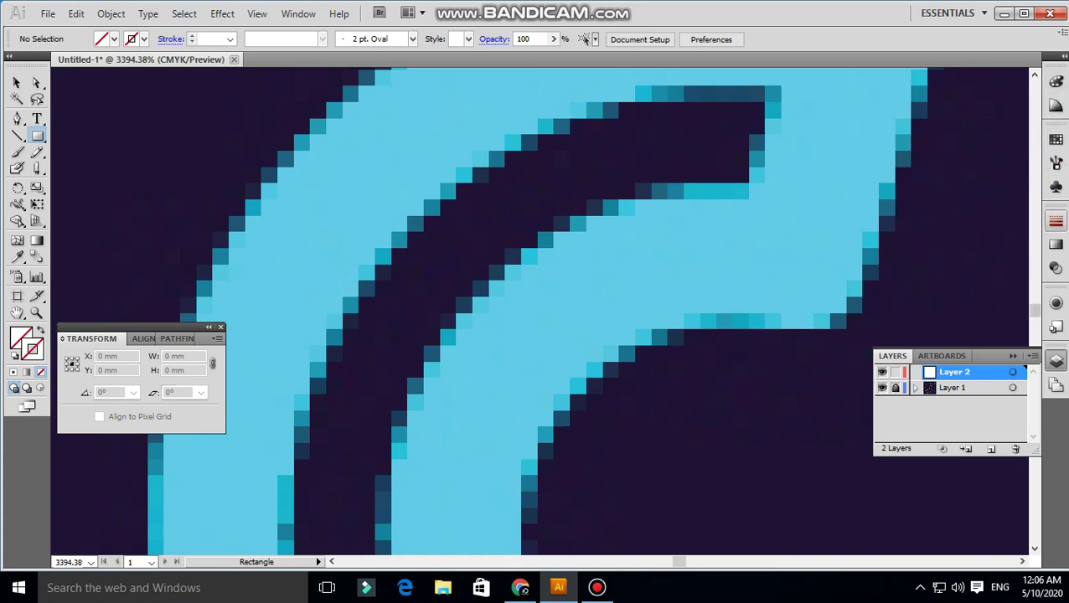
{"action": "left_click", "coordinate": [1056, 81]}
Set the stroke to black and pen a curve along the C's lower-left edge.
{"action": "left_click", "coordinate": [896, 120]}
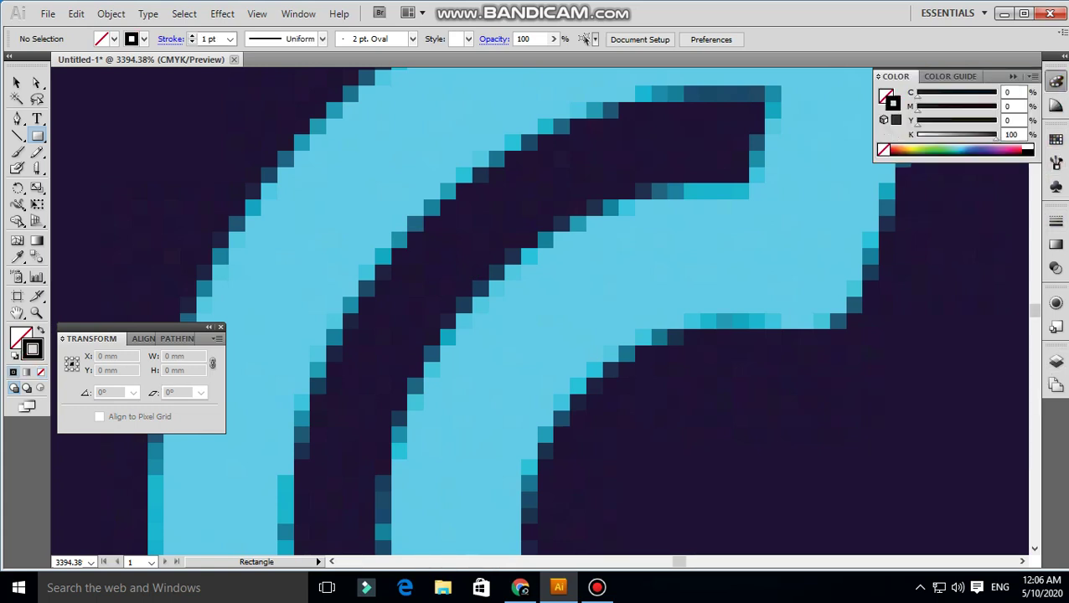
{"action": "key", "text": "p"}
{"action": "scroll", "coordinate": [536, 310], "scroll_direction": "down", "scroll_amount": 8}
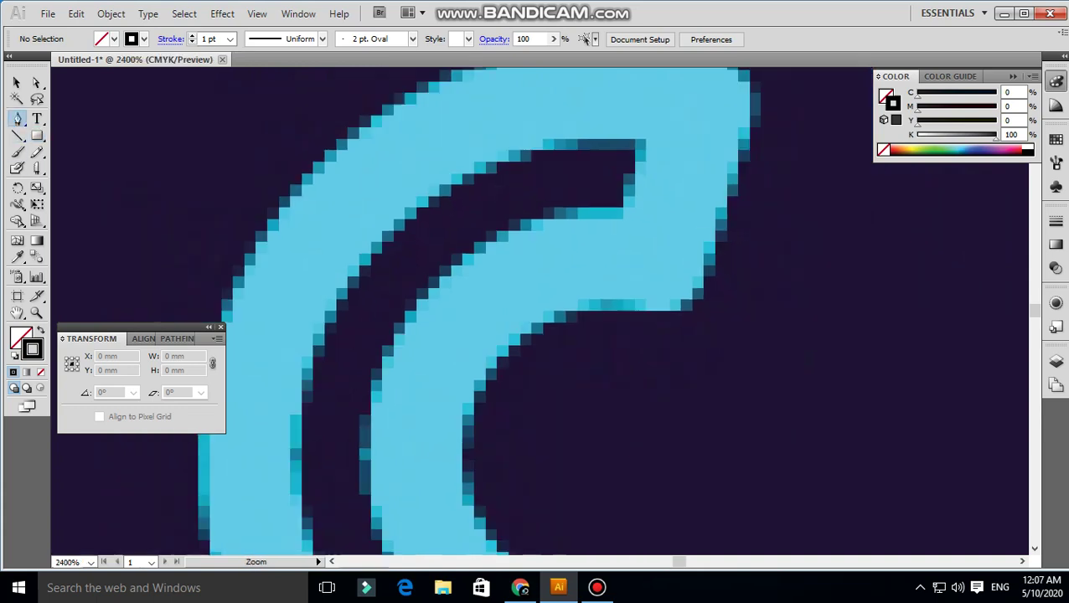
{"action": "scroll", "coordinate": [295, 441], "scroll_direction": "up", "scroll_amount": 3}
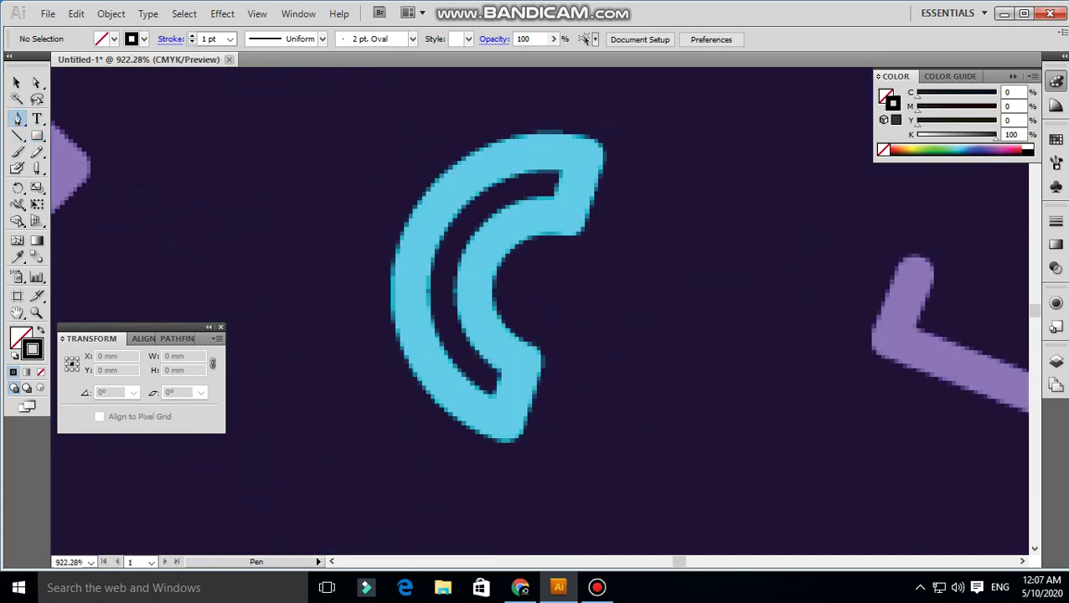
{"action": "left_click_drag", "start_coordinate": [409, 308], "coordinate": [428, 403]}
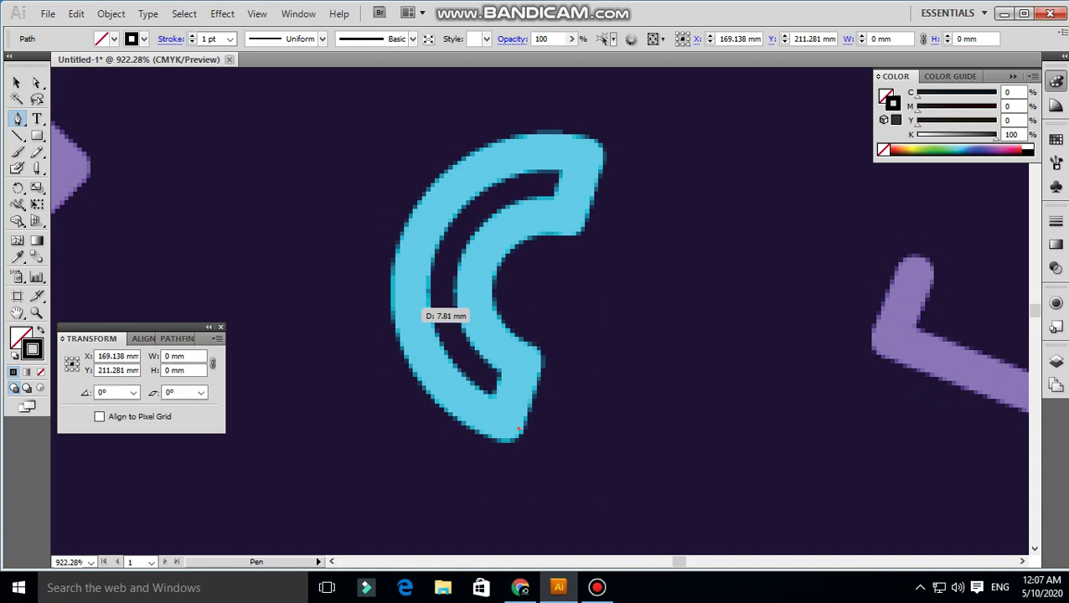
{"action": "left_click", "coordinate": [516, 428]}
{"action": "left_click", "coordinate": [410, 309], "text": "ctrl"}
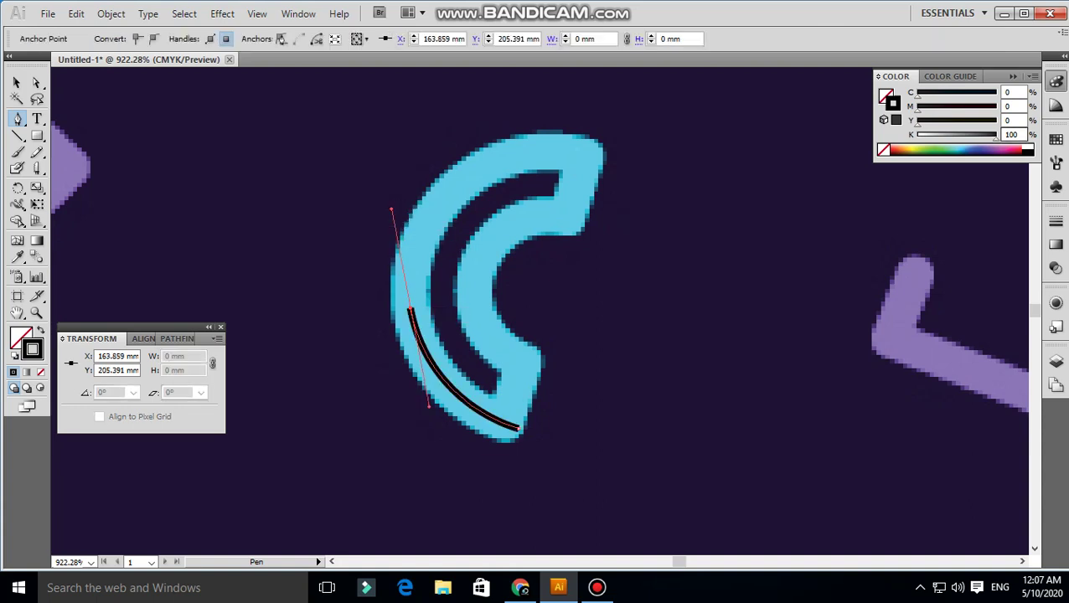
Set the path's stroke weight to 5.5 pt in the Stroke panel.
{"action": "left_click", "coordinate": [1055, 220]}
{"action": "double_click", "coordinate": [950, 235]}
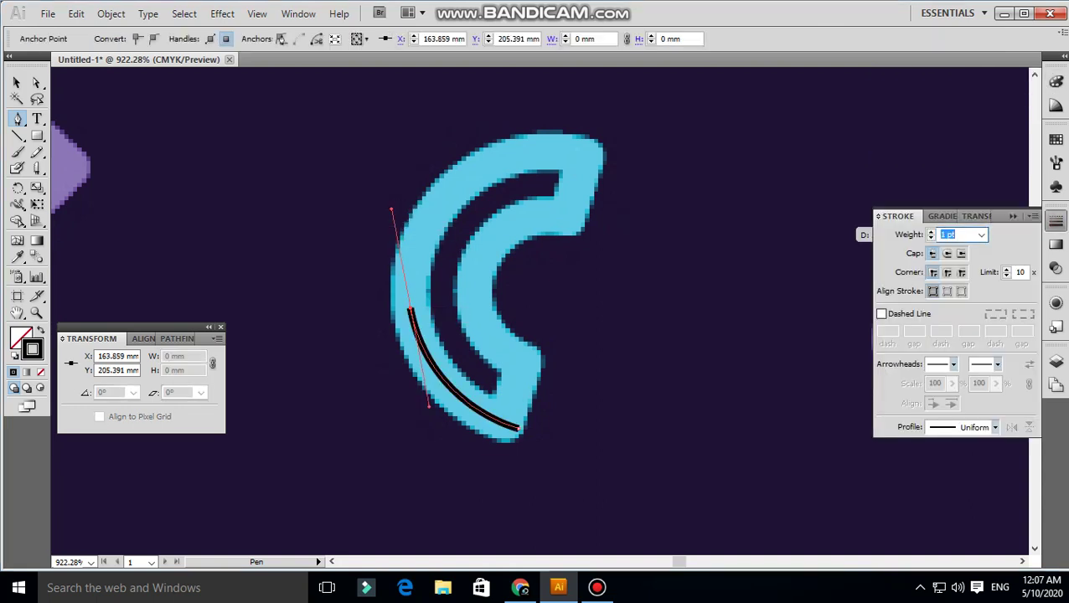
{"action": "type", "text": "2"}
{"action": "key", "text": "Return"}
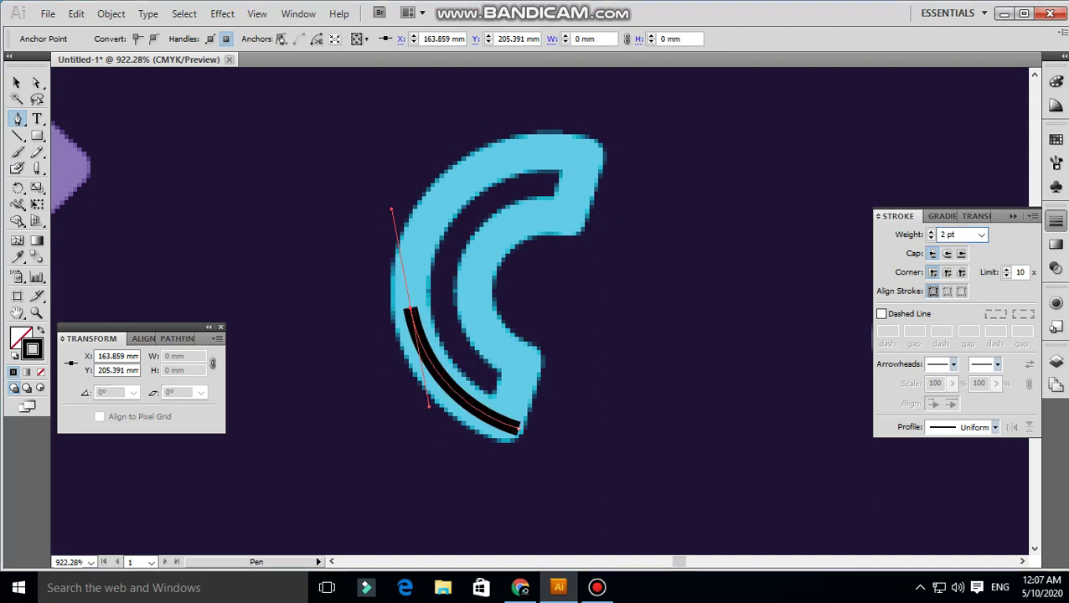
{"action": "double_click", "coordinate": [951, 234]}
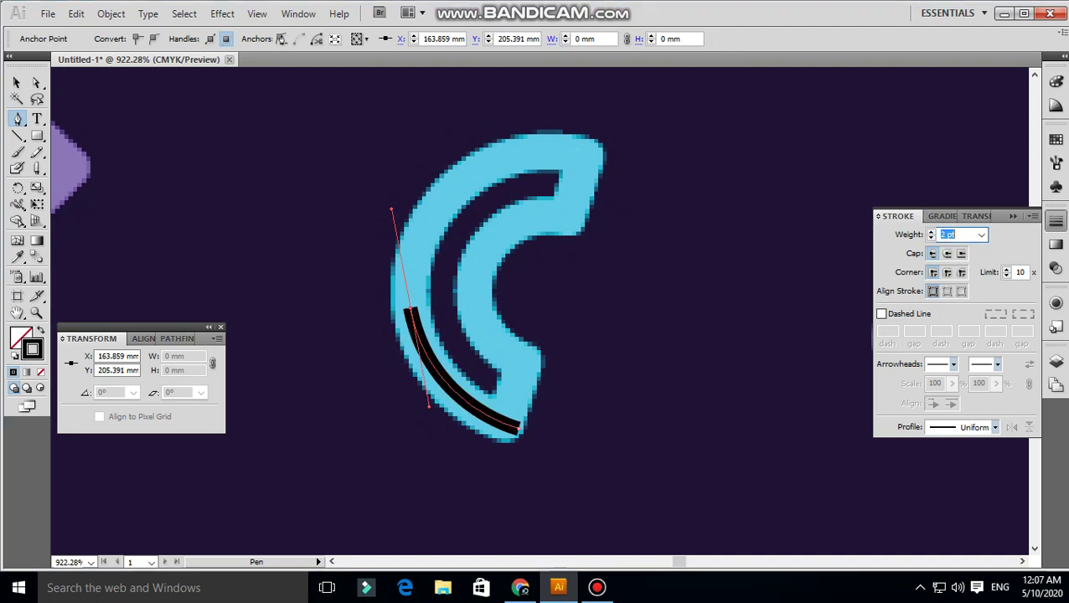
{"action": "type", "text": "10"}
{"action": "key", "text": "Return"}
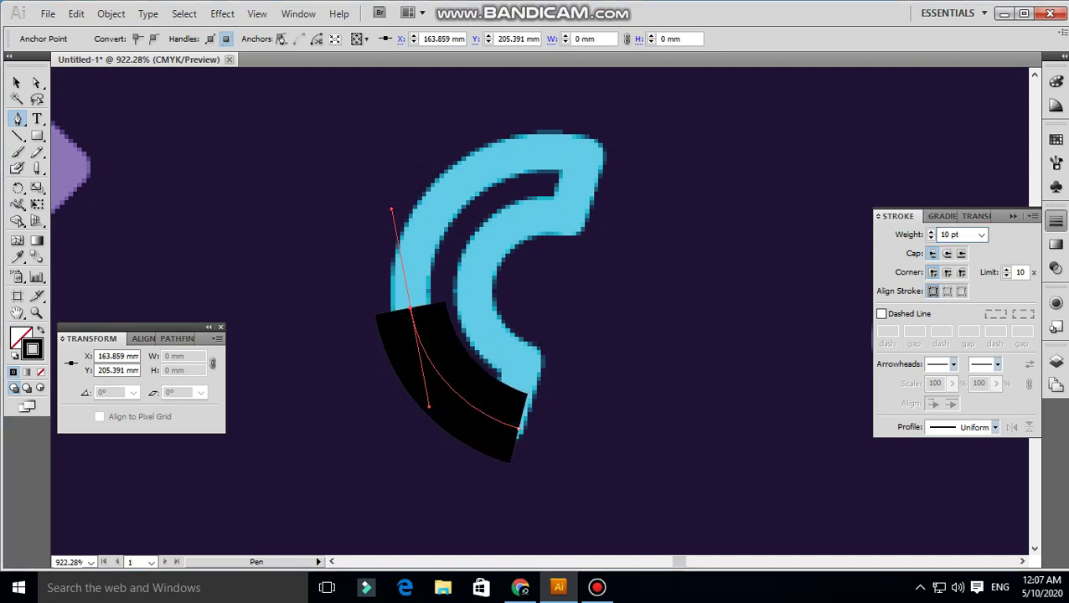
{"action": "type", "text": "6"}
{"action": "key", "text": "Return"}
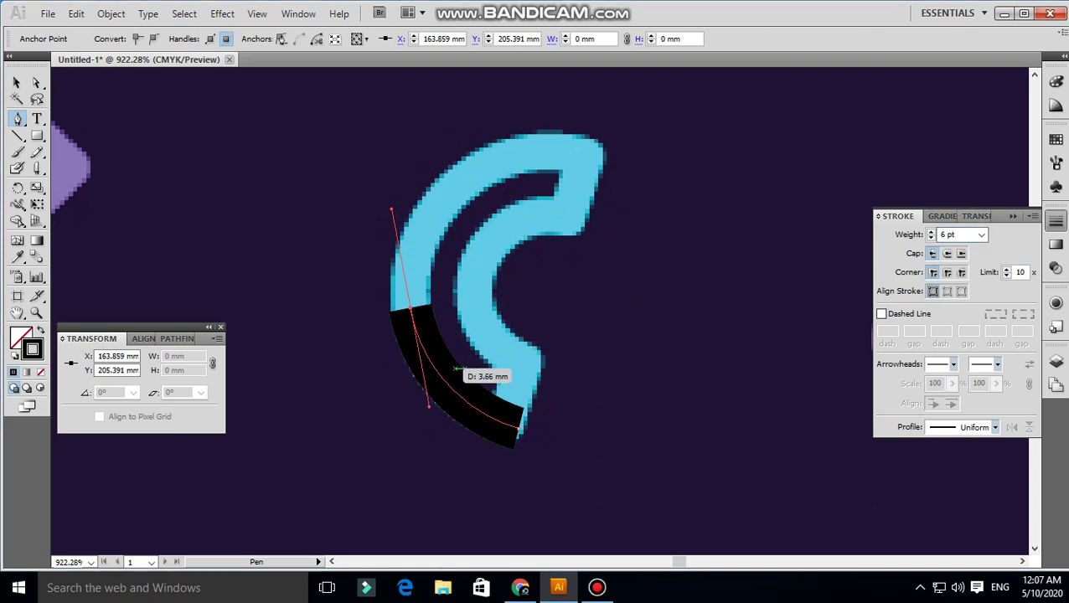
{"action": "left_click", "coordinate": [955, 234]}
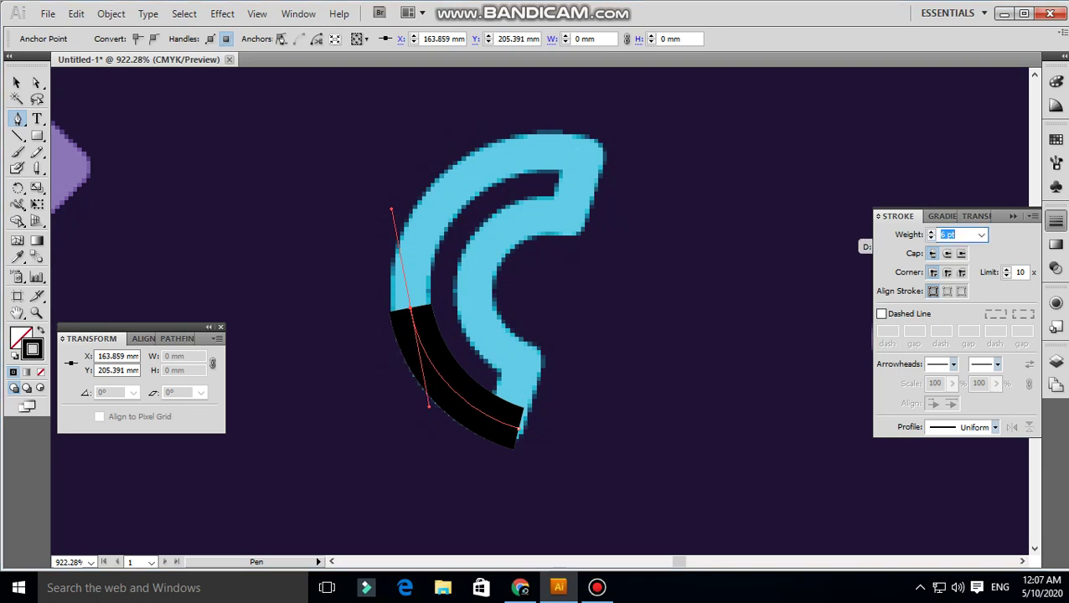
{"action": "type", "text": "5.5"}
{"action": "key", "text": "Return"}
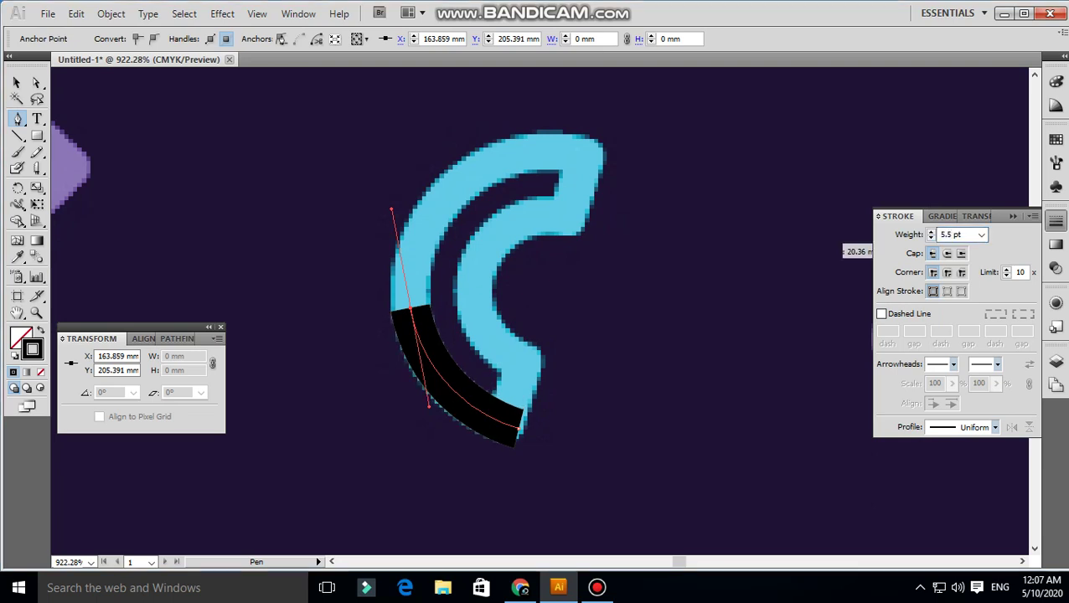
Extend the pen path over the C's top tip and down its inner curve, closing it at the bottom.
{"action": "mouse_move", "coordinate": [589, 157]}
{"action": "left_mouse_down"}
{"action": "mouse_move", "coordinate": [692, 183]}
{"action": "mouse_move", "coordinate": [683, 185]}
{"action": "left_mouse_up"}
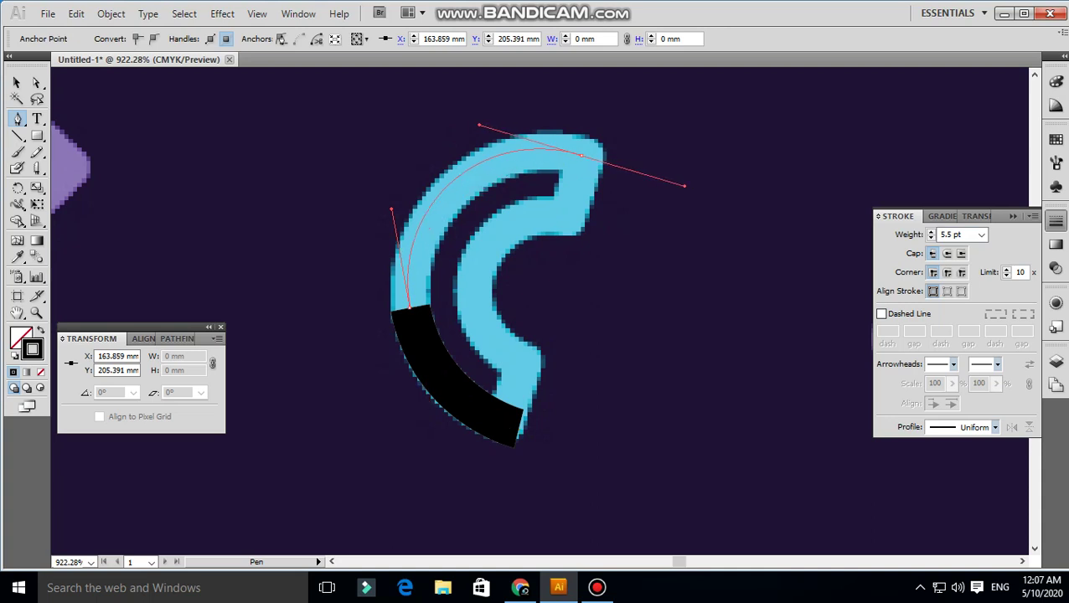
{"action": "mouse_move", "coordinate": [580, 156]}
{"action": "left_mouse_down"}
{"action": "mouse_move", "coordinate": [581, 201]}
{"action": "mouse_move", "coordinate": [668, 178]}
{"action": "left_mouse_up"}
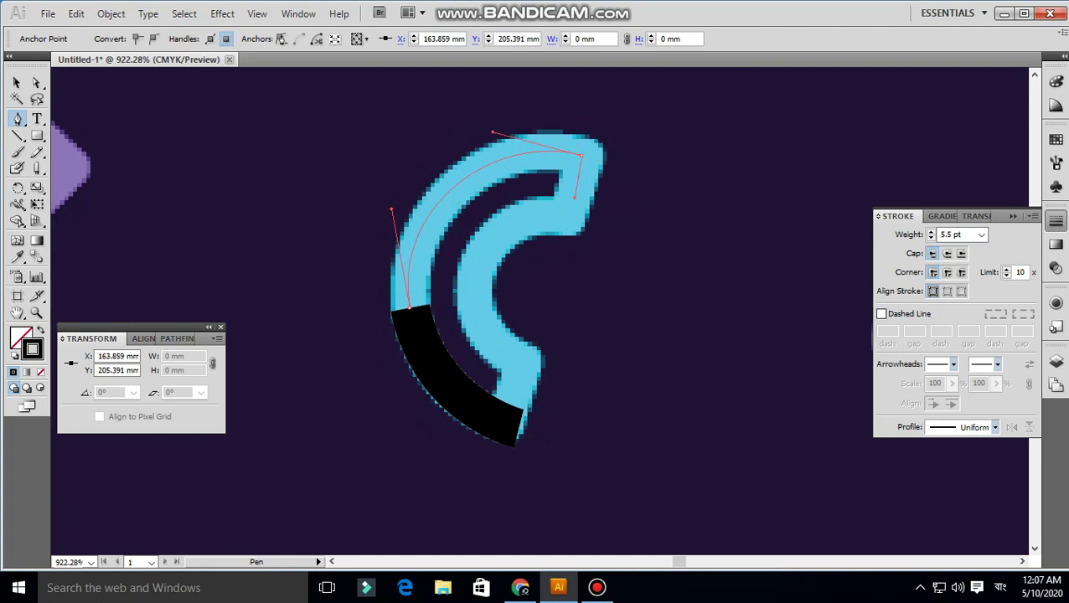
{"action": "left_click", "coordinate": [573, 203]}
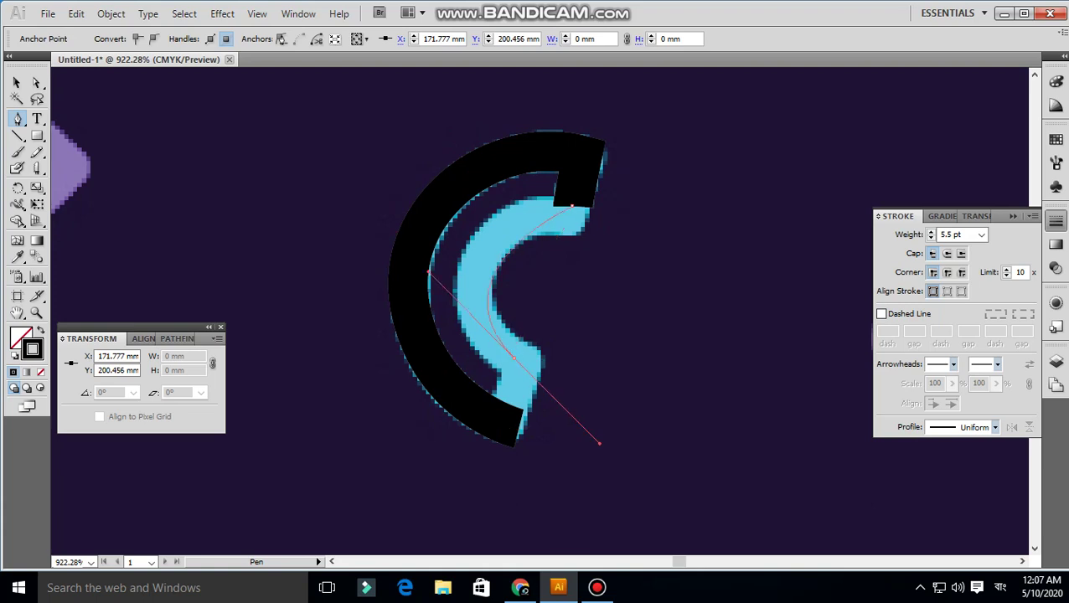
{"action": "key", "text": "ctrl"}
{"action": "left_click", "coordinate": [573, 204]}
{"action": "left_click_drag", "start_coordinate": [475, 283], "coordinate": [461, 362]}
{"action": "left_click_drag", "start_coordinate": [526, 364], "coordinate": [540, 376]}
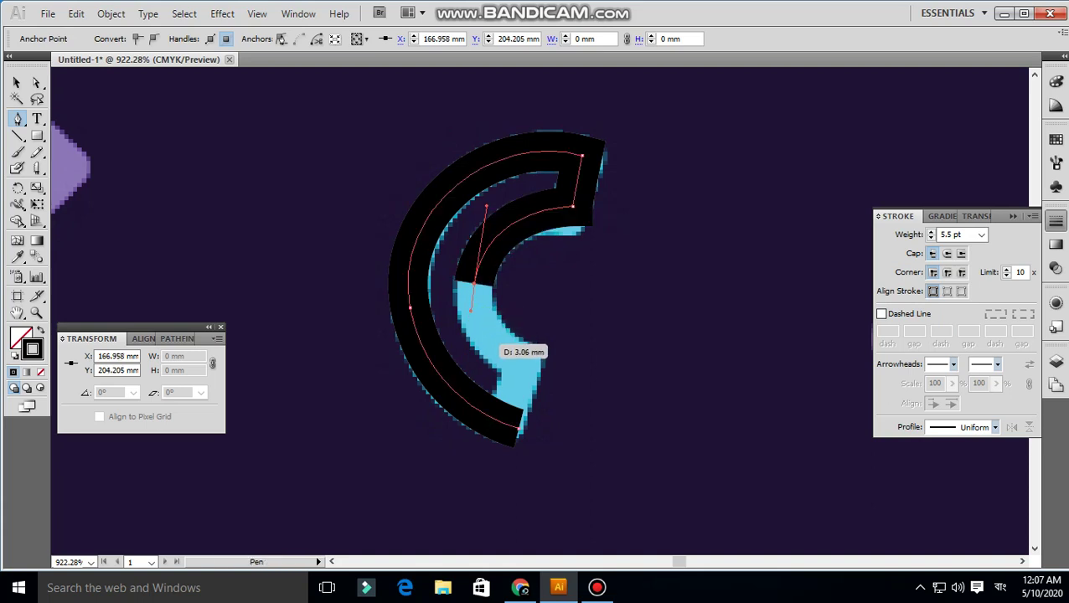
{"action": "key", "text": "ctrl+z"}
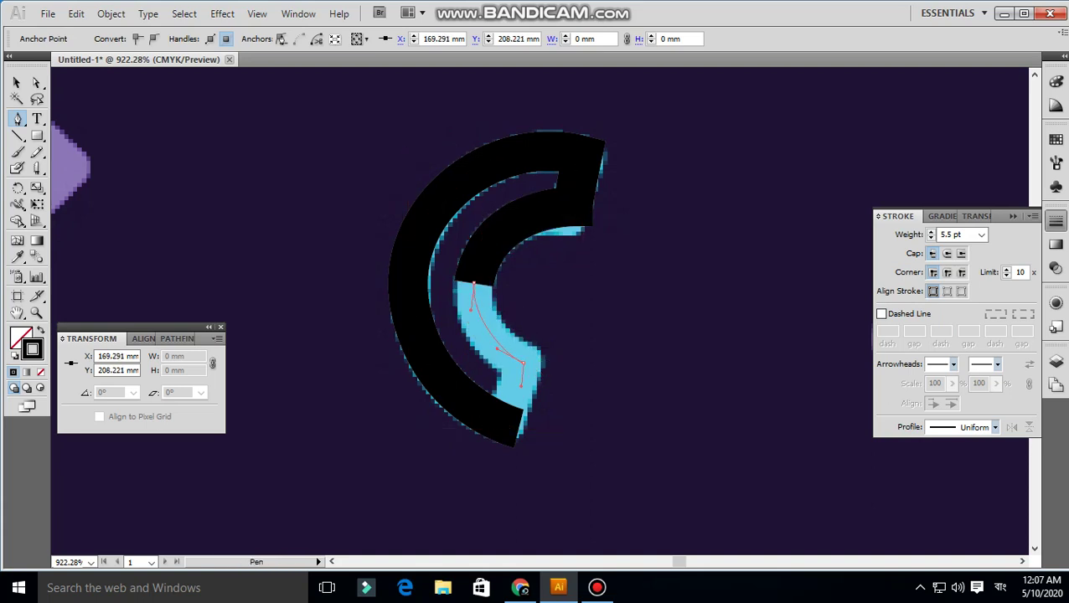
{"action": "left_click_drag", "start_coordinate": [518, 428], "coordinate": [543, 437]}
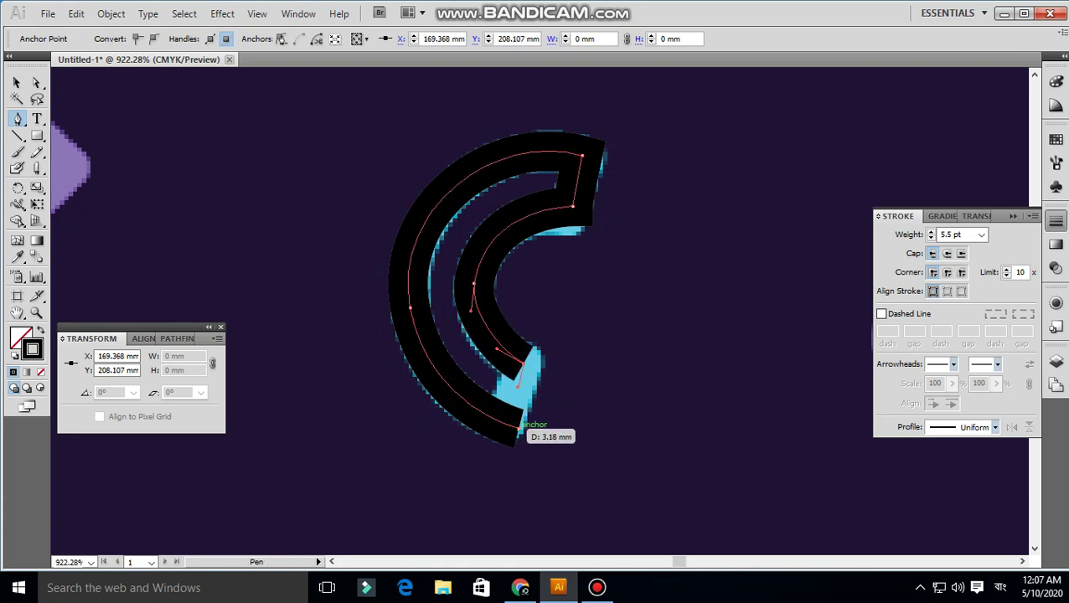
{"action": "left_click", "coordinate": [570, 405], "text": "ctrl"}
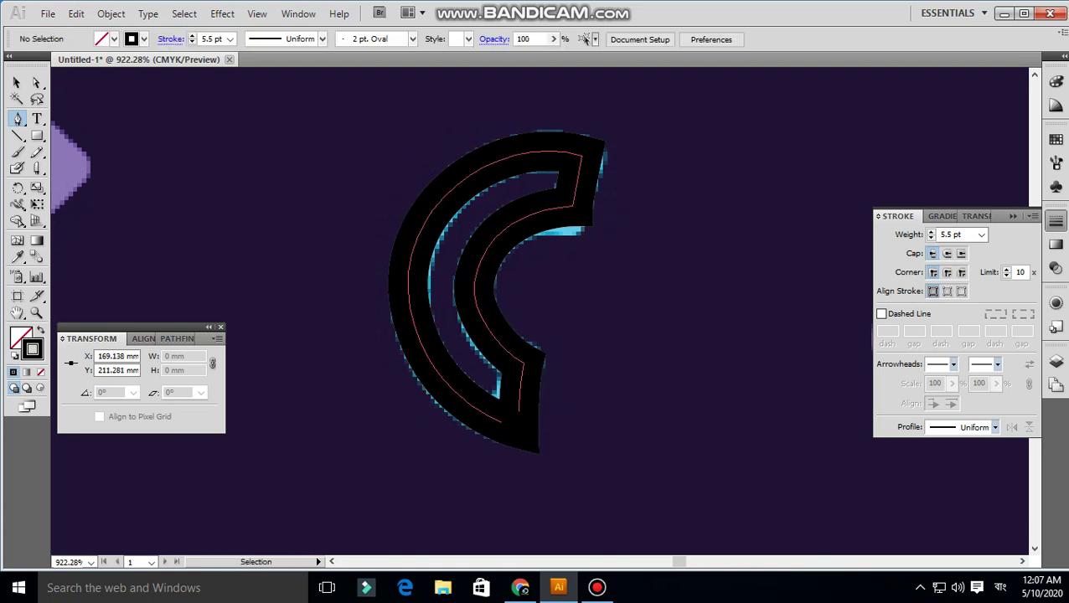
Select the traced path and toggle its visibility repeatedly to compare it with the cyan original.
{"action": "left_click", "coordinate": [518, 400], "text": "ctrl"}
{"action": "key", "text": "ctrl+3"}
{"action": "key", "text": "ctrl+alt+3"}
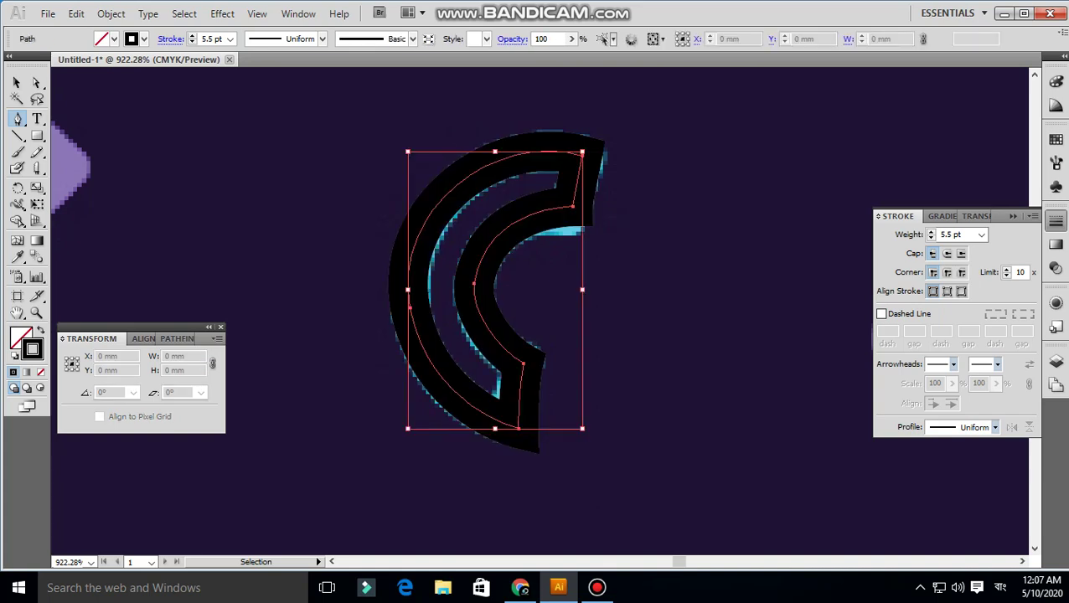
{"action": "key", "text": "ctrl+3"}
{"action": "key", "text": "ctrl+alt+3"}
{"action": "key", "text": "ctrl+3"}
{"action": "key", "text": "ctrl+alt+3"}
{"action": "key", "text": "ctrl+3"}
{"action": "key", "text": "ctrl+alt+3"}
{"action": "key", "text": "ctrl+3"}
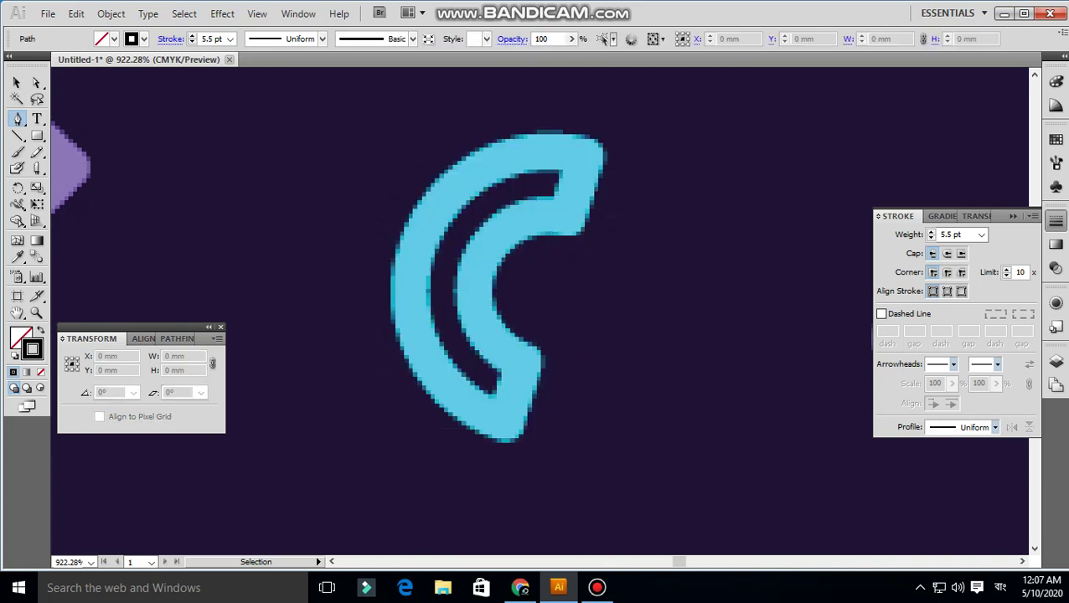
{"action": "key", "text": "ctrl+alt+3"}
Reshape the C path's bottom anchor and inner curve handles to follow the arc.
{"action": "left_click_drag", "start_coordinate": [445, 260], "coordinate": [608, 462]}
{"action": "key", "text": "a"}
{"action": "left_click", "coordinate": [498, 399]}
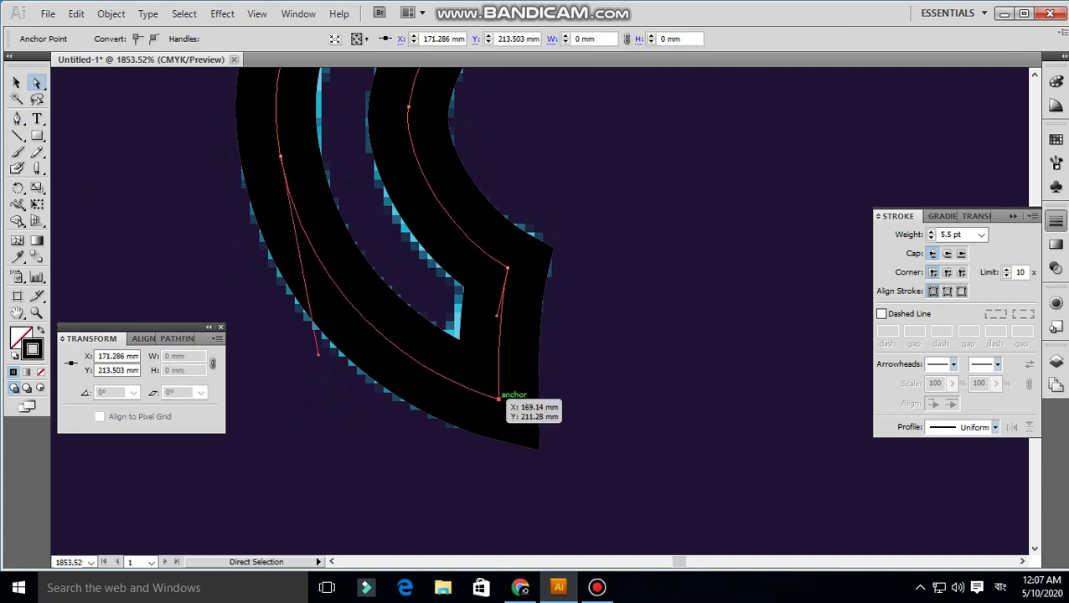
{"action": "left_click_drag", "start_coordinate": [496, 315], "coordinate": [518, 321]}
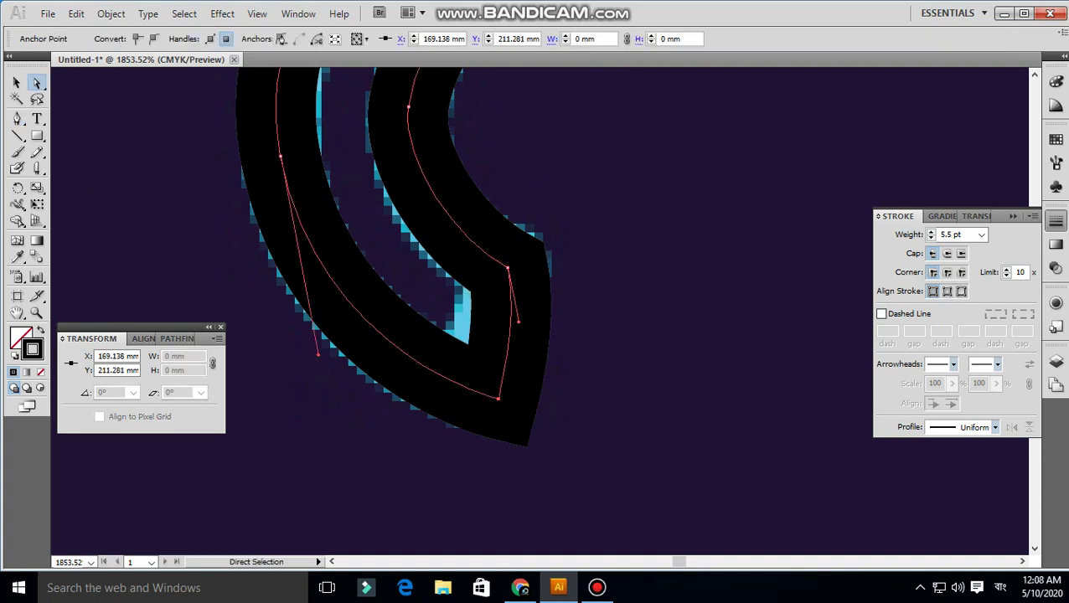
{"action": "left_click_drag", "start_coordinate": [499, 399], "coordinate": [477, 379]}
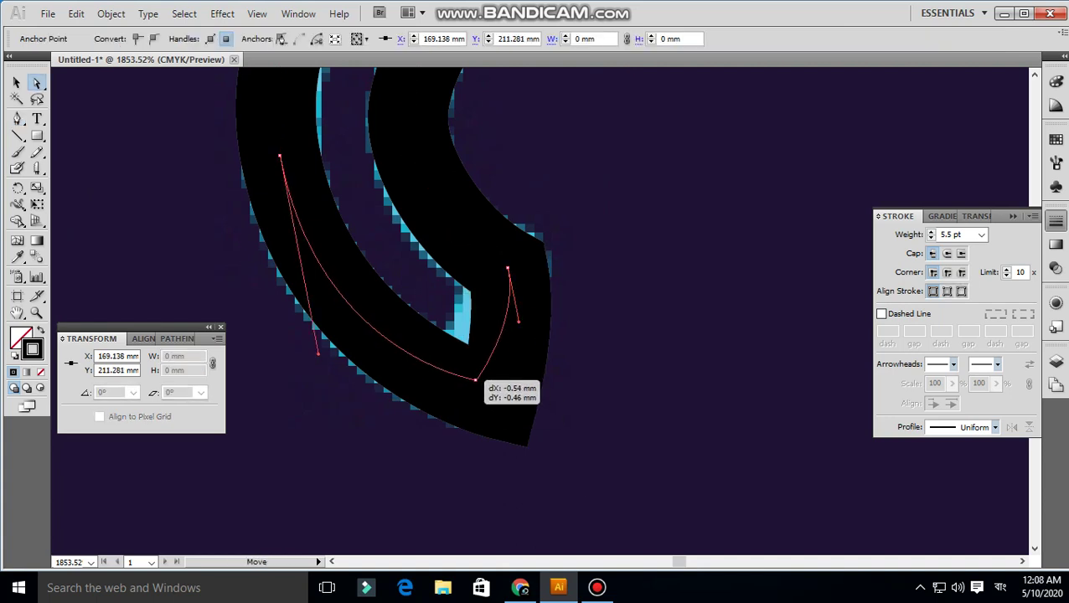
{"action": "left_click_drag", "start_coordinate": [476, 379], "coordinate": [463, 392]}
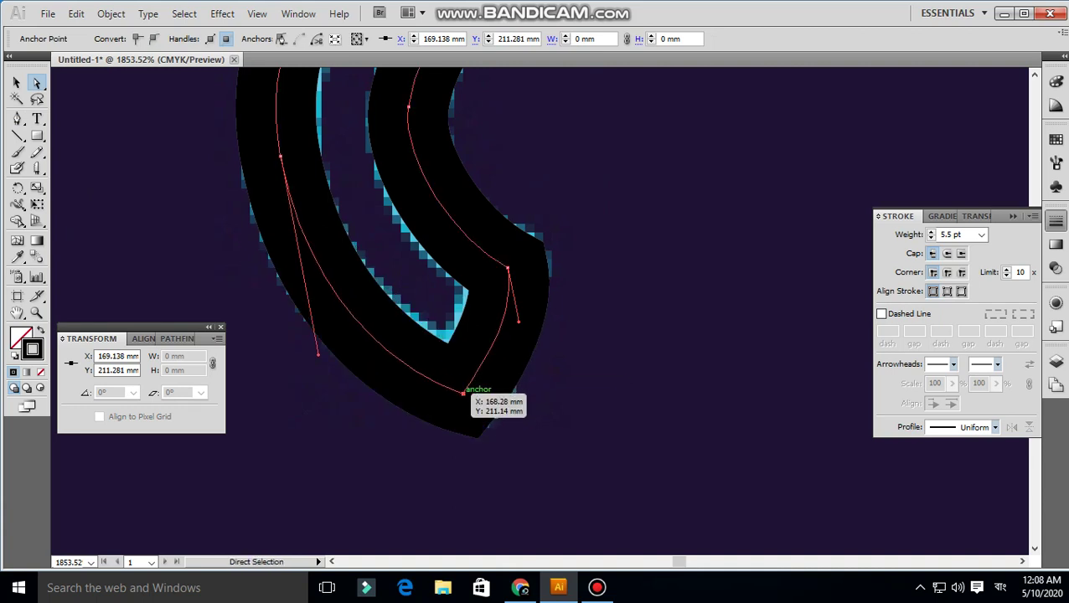
{"action": "left_click_drag", "start_coordinate": [507, 274], "coordinate": [453, 239]}
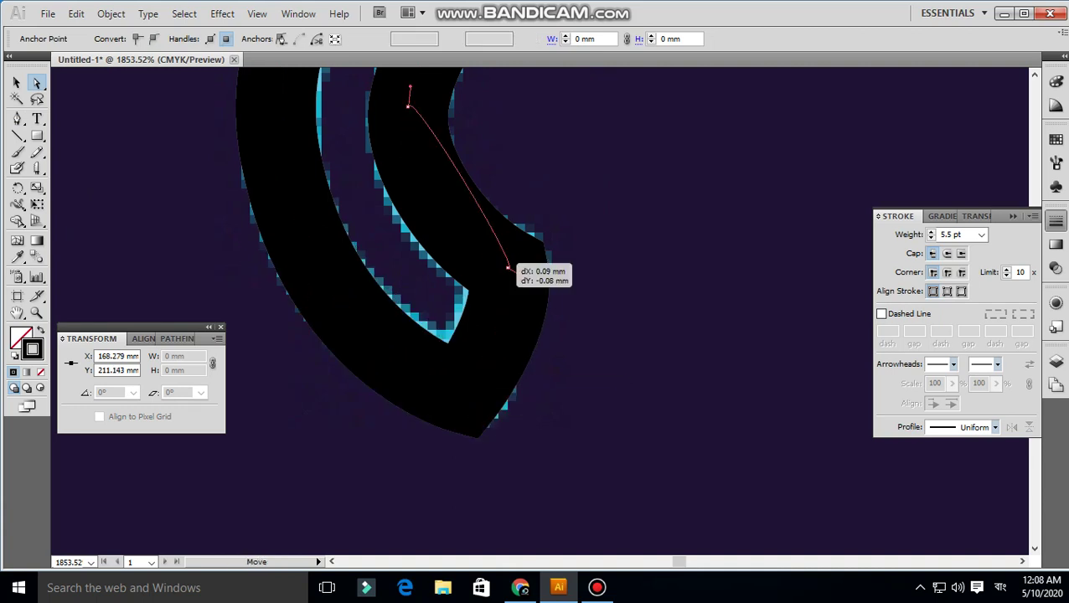
{"action": "mouse_move", "coordinate": [506, 270]}
{"action": "left_mouse_down"}
{"action": "mouse_move", "coordinate": [517, 321]}
{"action": "mouse_move", "coordinate": [473, 359]}
{"action": "left_mouse_up"}
{"action": "key", "text": "ctrl+minus"}
{"action": "scroll", "coordinate": [418, 335], "scroll_direction": "down", "scroll_amount": 5}
{"action": "scroll", "coordinate": [418, 335], "scroll_direction": "up", "scroll_amount": 6}
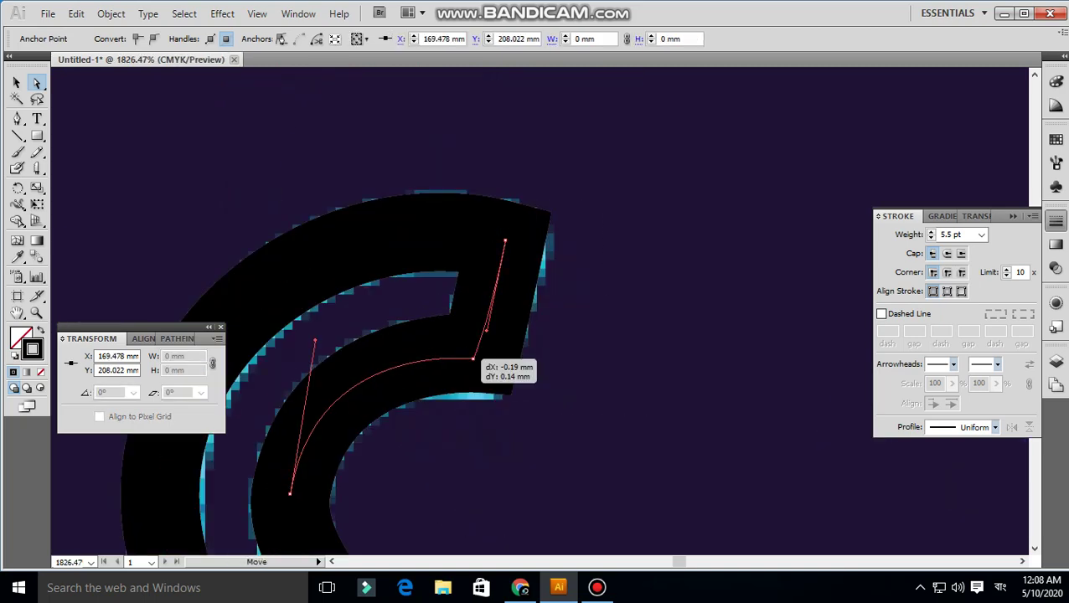
{"action": "key", "text": "ctrl+minus"}
{"action": "key", "text": "ctrl+minus"}
{"action": "key", "text": "ctrl+minus"}
Set the C-shaped path's stroke weight to 5.3 pt.
{"action": "key", "text": "ctrl+shift+a"}
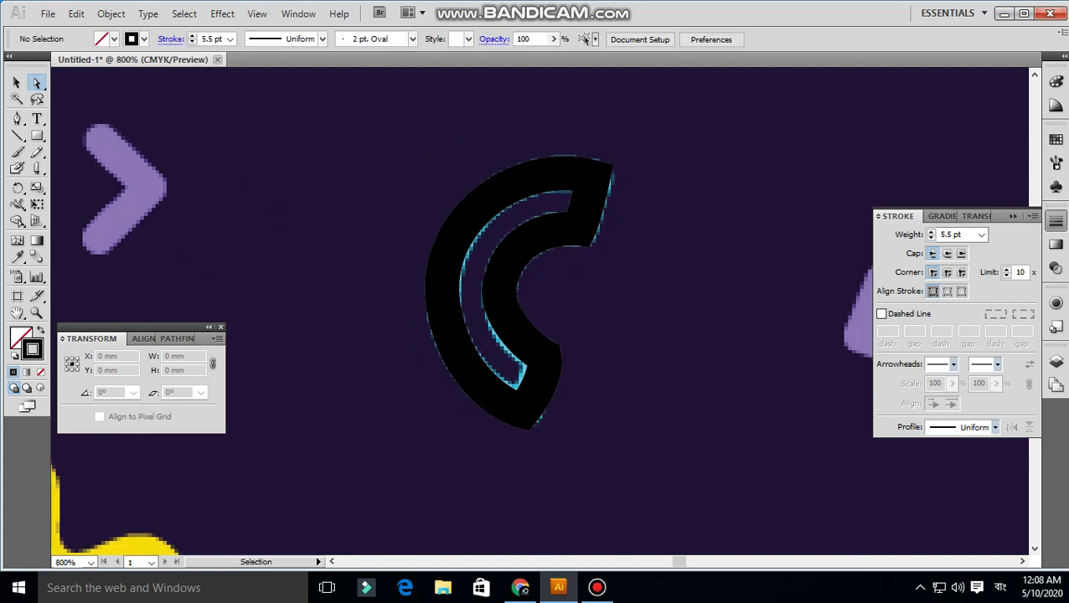
{"action": "left_click", "coordinate": [453, 293]}
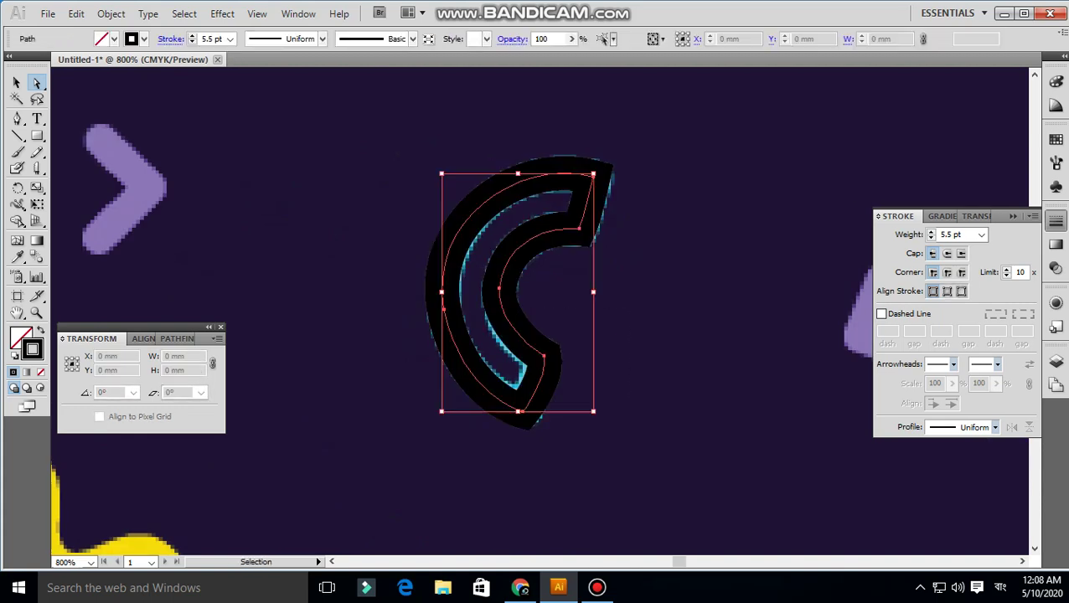
{"action": "key", "text": "a"}
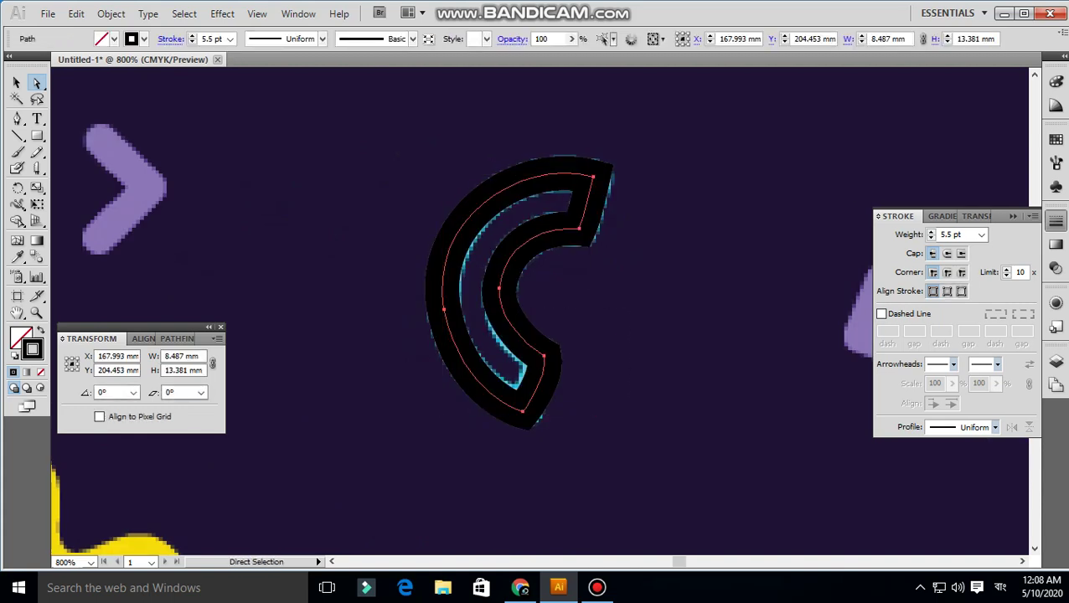
{"action": "left_click", "coordinate": [955, 235]}
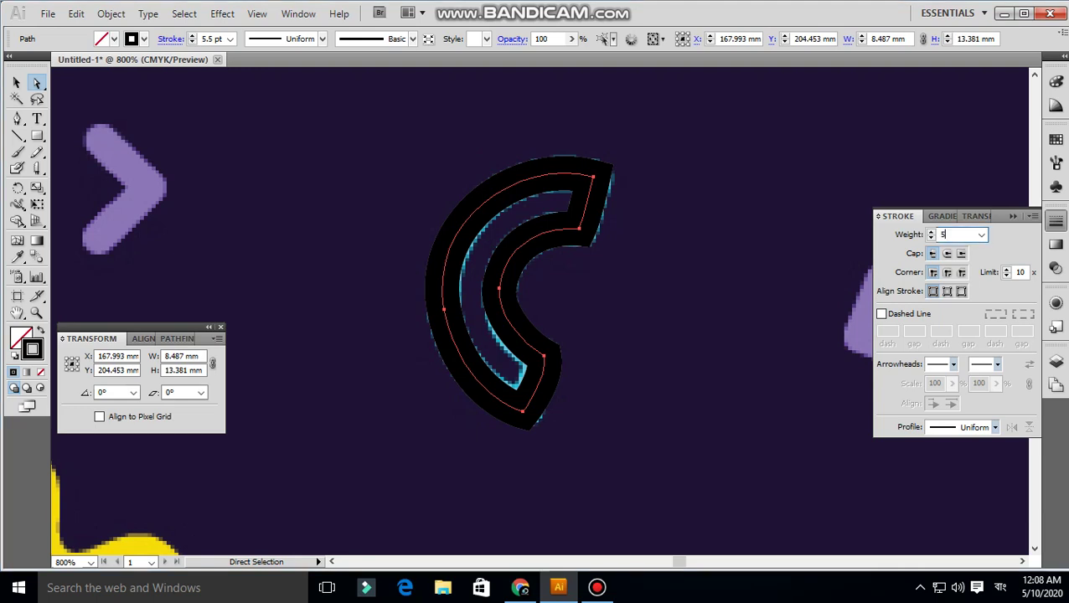
{"action": "type", "text": ".3"}
{"action": "key", "text": "Return"}
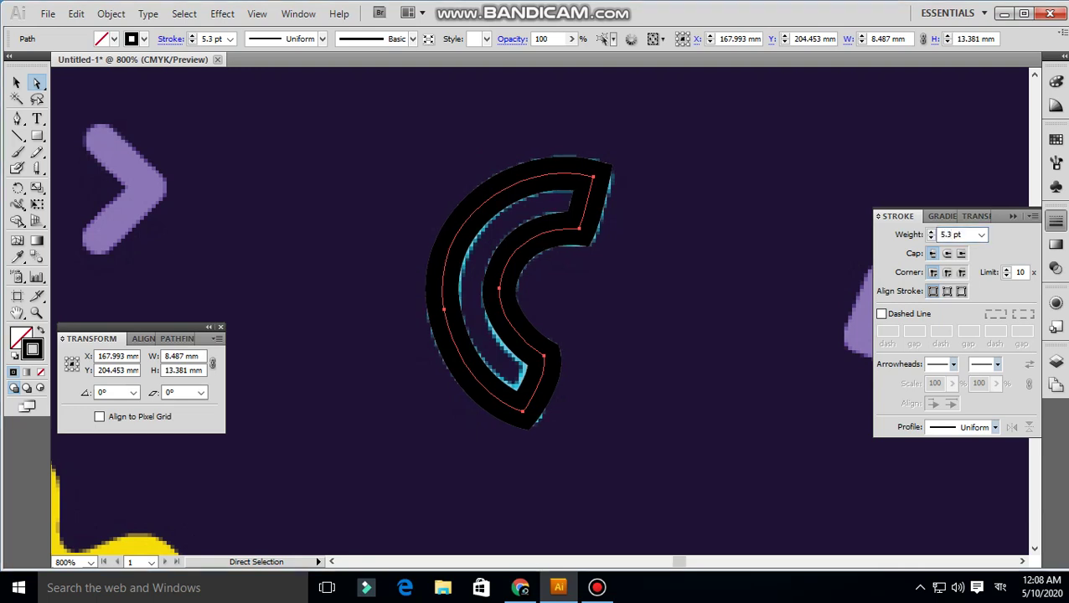
{"action": "key", "text": "v"}
{"action": "left_click", "coordinate": [659, 318]}
Copy the cyan X's stroke onto the dark C arc with the Eyedropper, then deselect it.
{"action": "scroll", "coordinate": [659, 318], "scroll_direction": "down", "scroll_amount": 2}
{"action": "scroll", "coordinate": [659, 318], "scroll_direction": "down", "scroll_amount": 3}
{"action": "scroll", "coordinate": [659, 318], "scroll_direction": "down", "scroll_amount": 2}
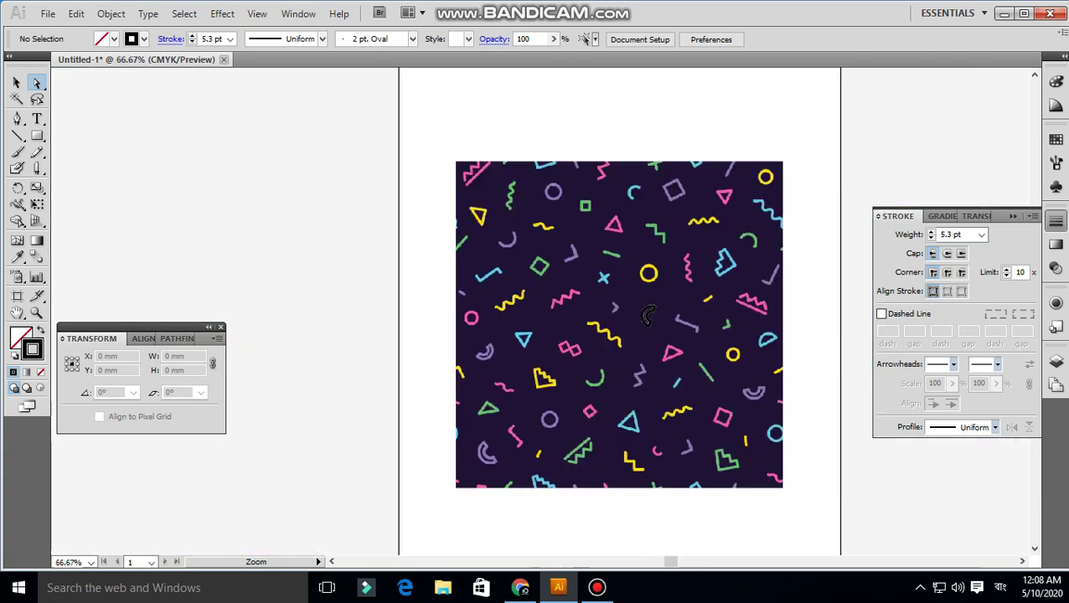
{"action": "scroll", "coordinate": [659, 318], "scroll_direction": "down", "scroll_amount": 1}
{"action": "left_click_drag", "start_coordinate": [568, 300], "coordinate": [670, 376]}
{"action": "mouse_move", "coordinate": [213, 110]}
{"action": "left_mouse_down"}
{"action": "mouse_move", "coordinate": [317, 211]}
{"action": "mouse_move", "coordinate": [313, 269]}
{"action": "mouse_move", "coordinate": [456, 427]}
{"action": "left_mouse_up"}
{"action": "key", "text": "i"}
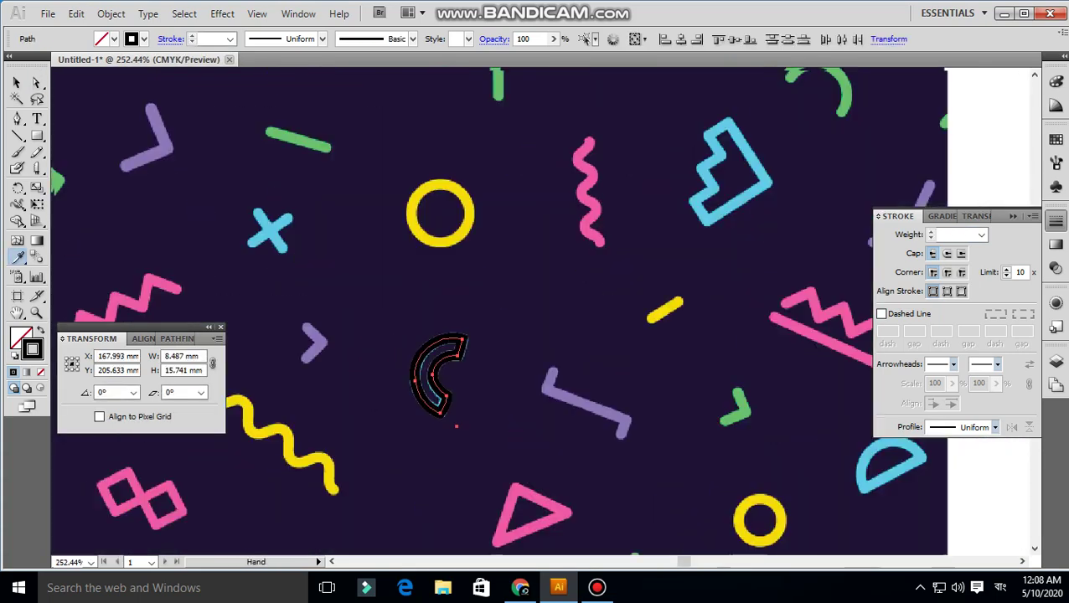
{"action": "left_click_drag", "start_coordinate": [215, 158], "coordinate": [388, 308]}
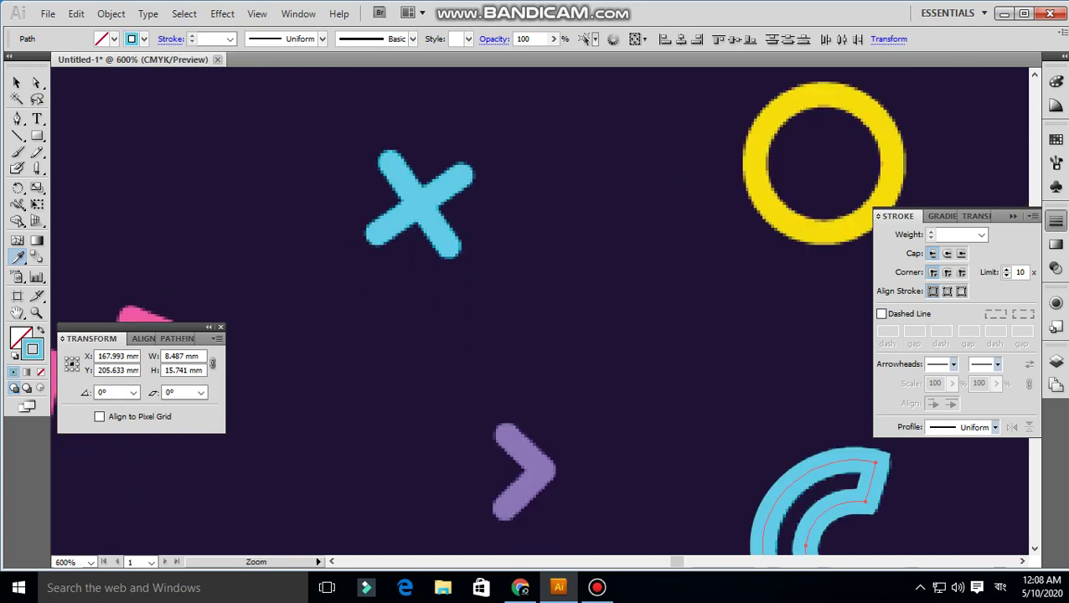
{"action": "scroll", "coordinate": [413, 134], "scroll_direction": "down", "scroll_amount": 4}
{"action": "left_click_drag", "start_coordinate": [520, 276], "coordinate": [731, 427]}
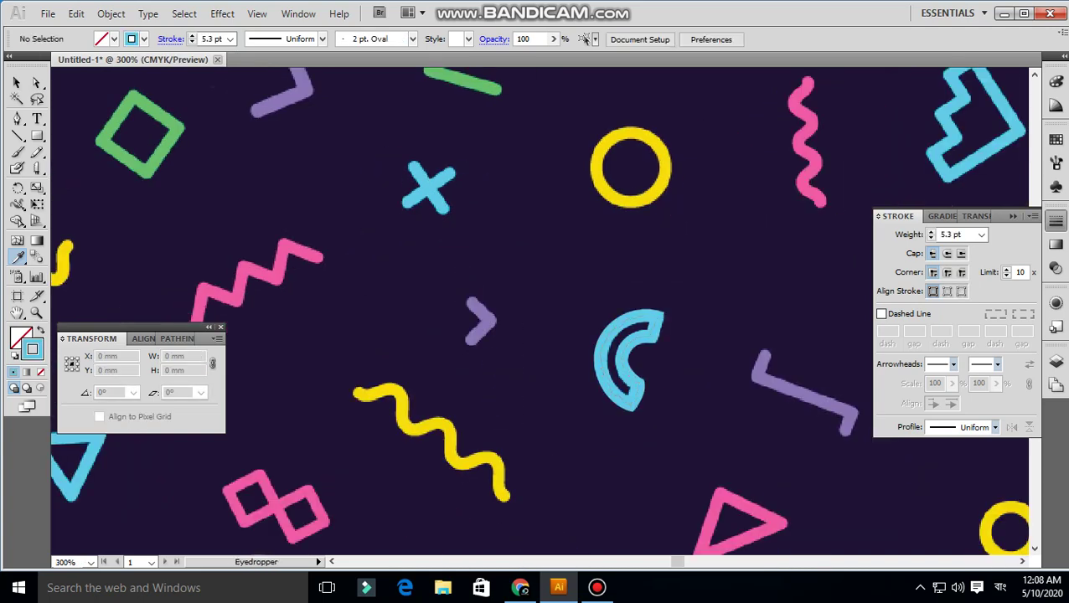
{"action": "key", "text": "ctrl+minus"}
{"action": "key", "text": "ctrl+minus"}
{"action": "key", "text": "ctrl+minus"}
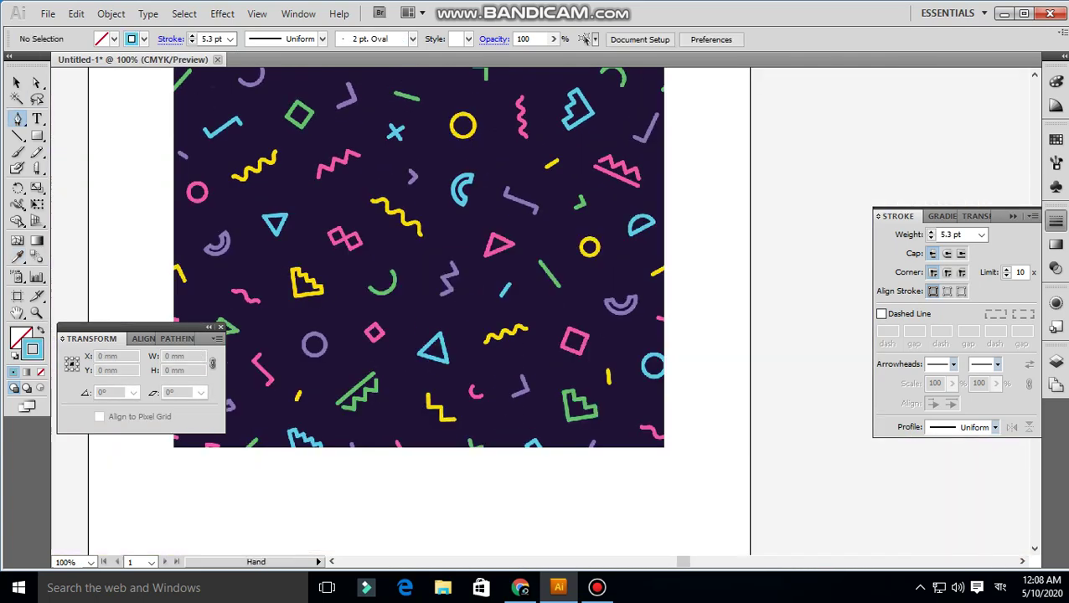
Draw a new circle over the yellow ring with the Ellipse Tool.
{"action": "left_click_drag", "start_coordinate": [352, 174], "coordinate": [627, 319]}
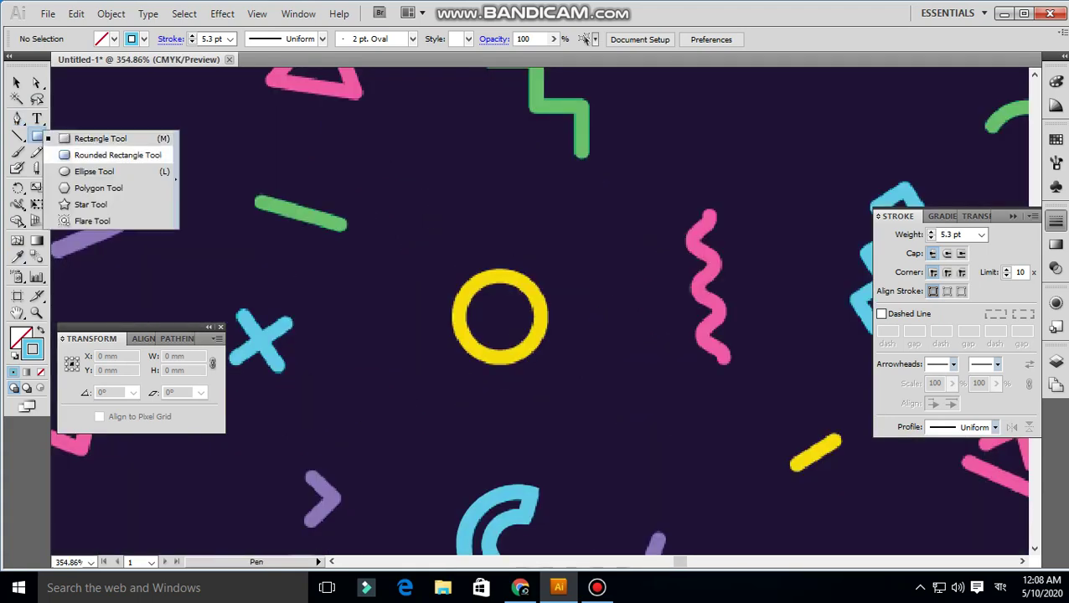
{"action": "left_click_drag", "start_coordinate": [37, 136], "coordinate": [84, 138]}
{"action": "left_click_drag", "start_coordinate": [227, 185], "coordinate": [843, 491]}
{"action": "mouse_move", "coordinate": [490, 271]}
{"action": "left_mouse_down"}
{"action": "mouse_move", "coordinate": [537, 349]}
{"action": "mouse_move", "coordinate": [562, 346]}
{"action": "left_mouse_up"}
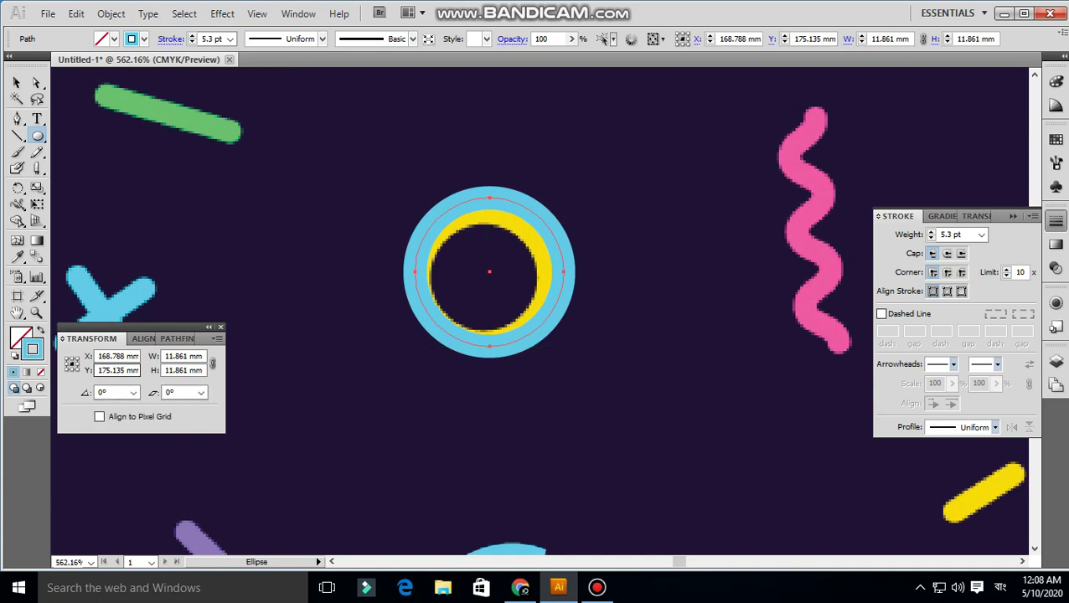
{"action": "scroll", "coordinate": [598, 293], "scroll_direction": "up", "scroll_amount": 3}
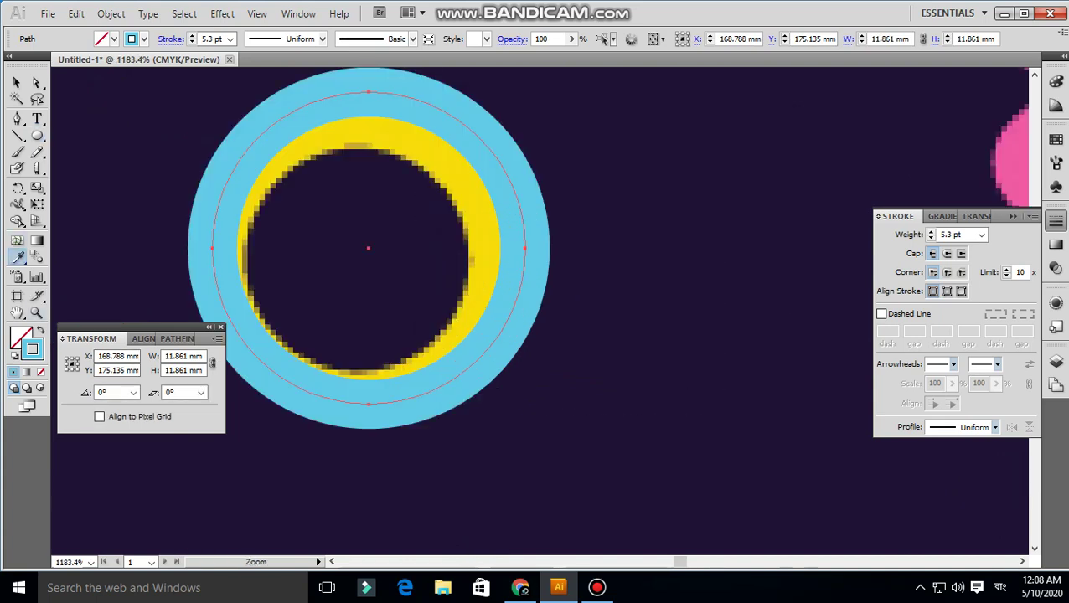
{"action": "left_click_drag", "start_coordinate": [526, 244], "coordinate": [502, 257]}
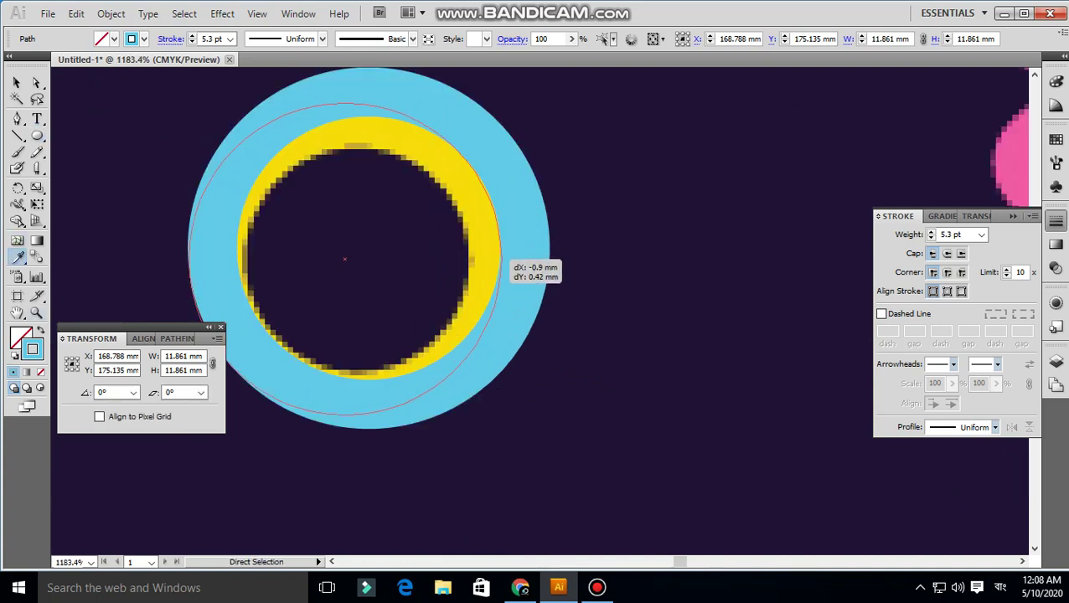
Shrink and nudge the circle to 10.251 mm so it sits exactly on the ring.
{"action": "key", "text": "t"}
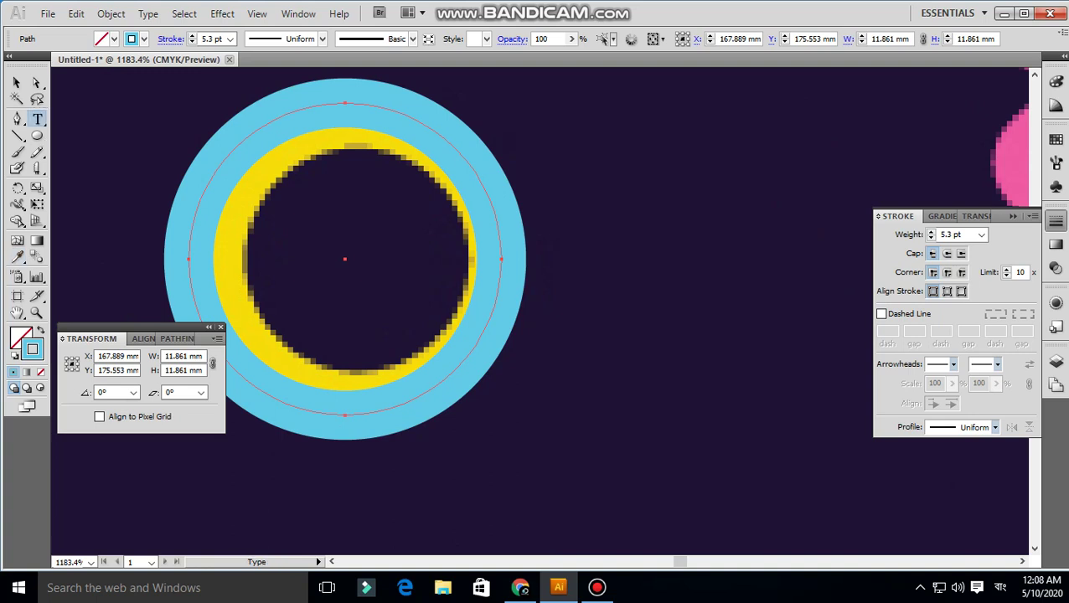
{"action": "key", "text": "v"}
{"action": "left_click_drag", "start_coordinate": [501, 103], "coordinate": [480, 123]}
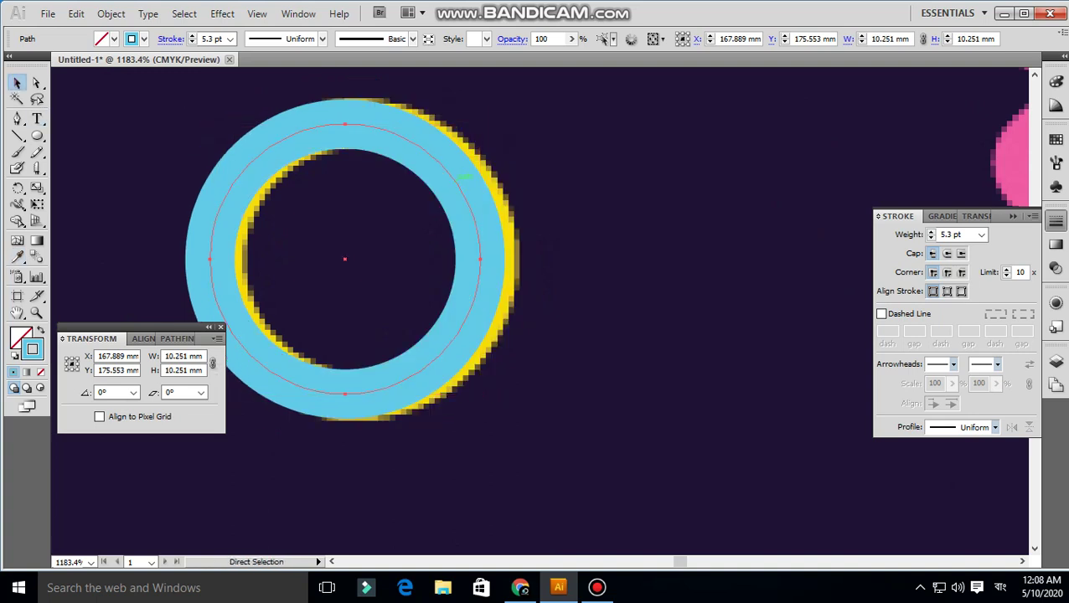
{"action": "left_click_drag", "start_coordinate": [465, 176], "coordinate": [476, 179]}
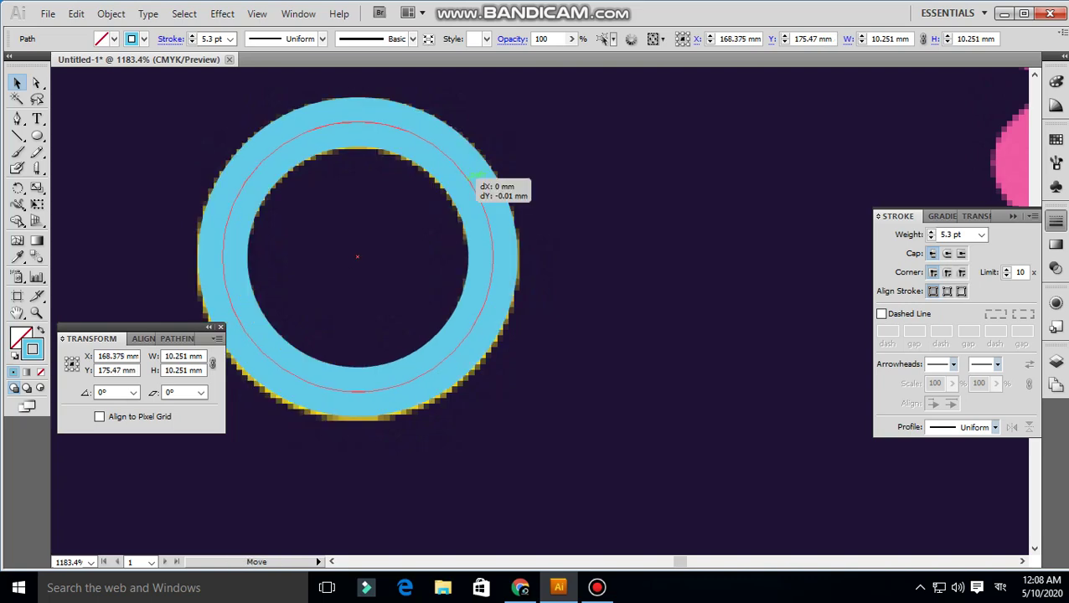
{"action": "key", "text": "ctrl+minus"}
{"action": "key", "text": "ctrl+minus"}
{"action": "key", "text": "ctrl+minus"}
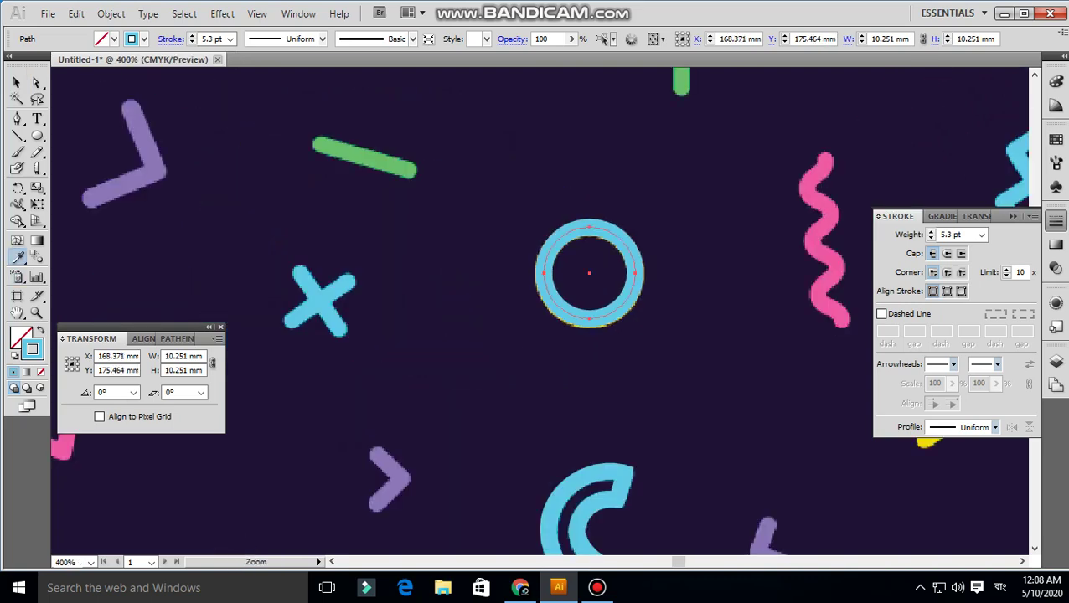
{"action": "key", "text": "ctrl+minus"}
{"action": "key", "text": "ctrl+minus"}
{"action": "key", "text": "ctrl+minus"}
Apply the ring's yellow stroke to the new circle and deselect it.
{"action": "left_click", "coordinate": [792, 199]}
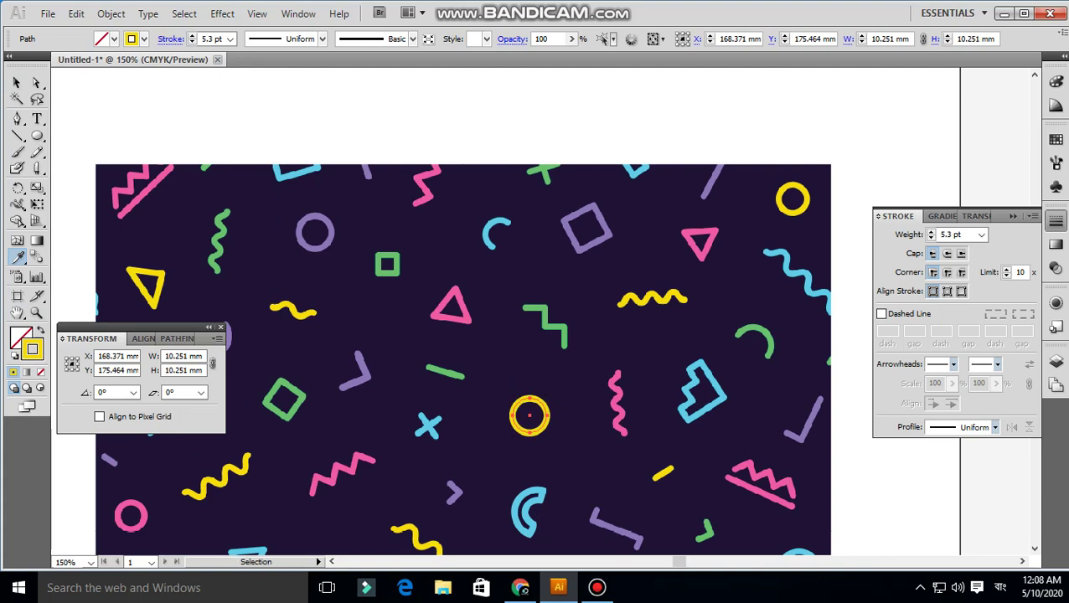
{"action": "key", "text": "ctrl+shift+a"}
{"action": "key", "text": "ctrl+minus"}
{"action": "key", "text": "ctrl+minus"}
{"action": "left_click_drag", "start_coordinate": [593, 321], "coordinate": [593, 321]}
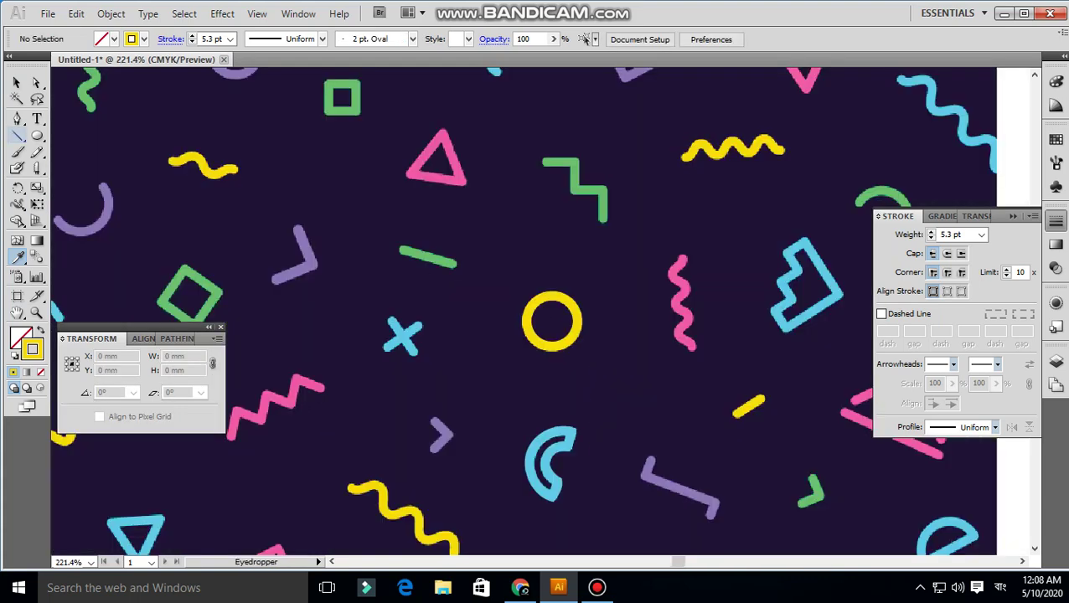
Trace a straight round-capped pen line along the short green bar.
{"action": "key", "text": "p"}
{"action": "left_click_drag", "start_coordinate": [301, 182], "coordinate": [630, 351]}
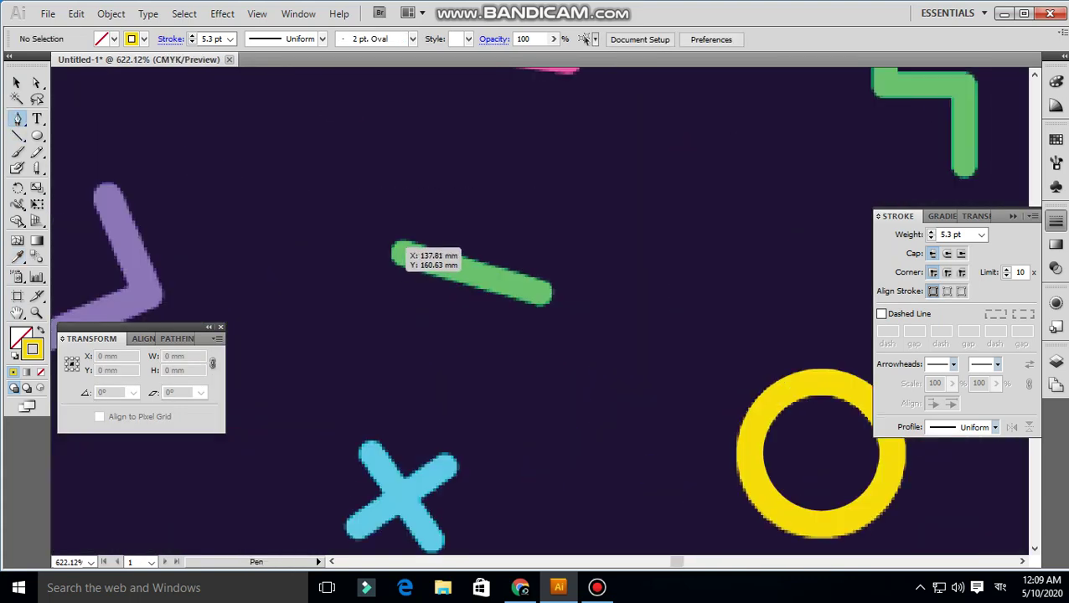
{"action": "left_click", "coordinate": [393, 246]}
{"action": "left_click", "coordinate": [550, 246]}
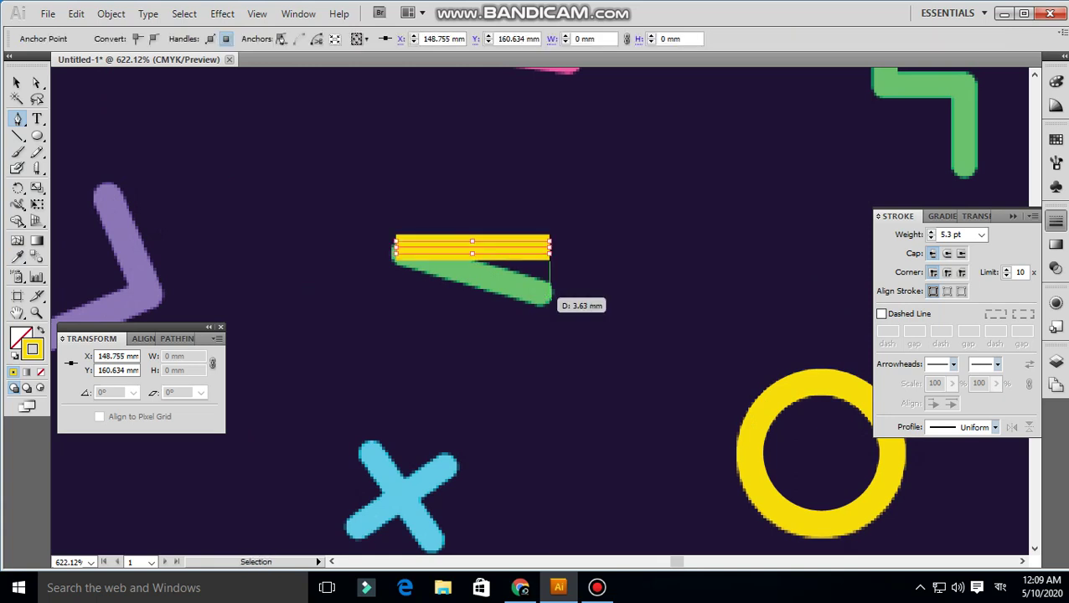
{"action": "key", "text": "ctrl+z"}
{"action": "left_click_drag", "start_coordinate": [550, 289], "coordinate": [573, 291]}
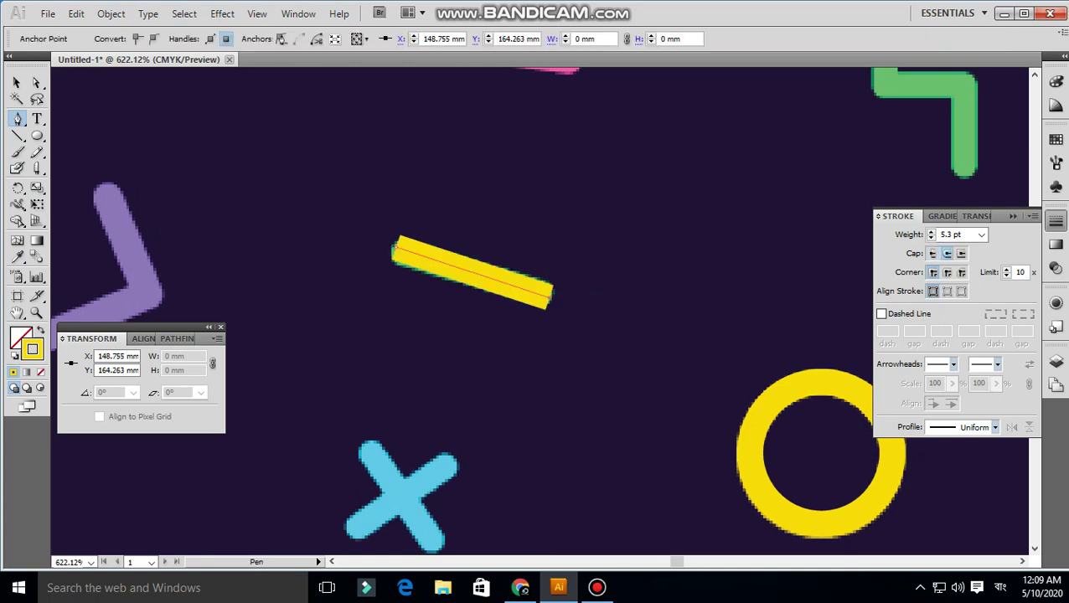
{"action": "left_click", "coordinate": [587, 299], "text": "ctrl"}
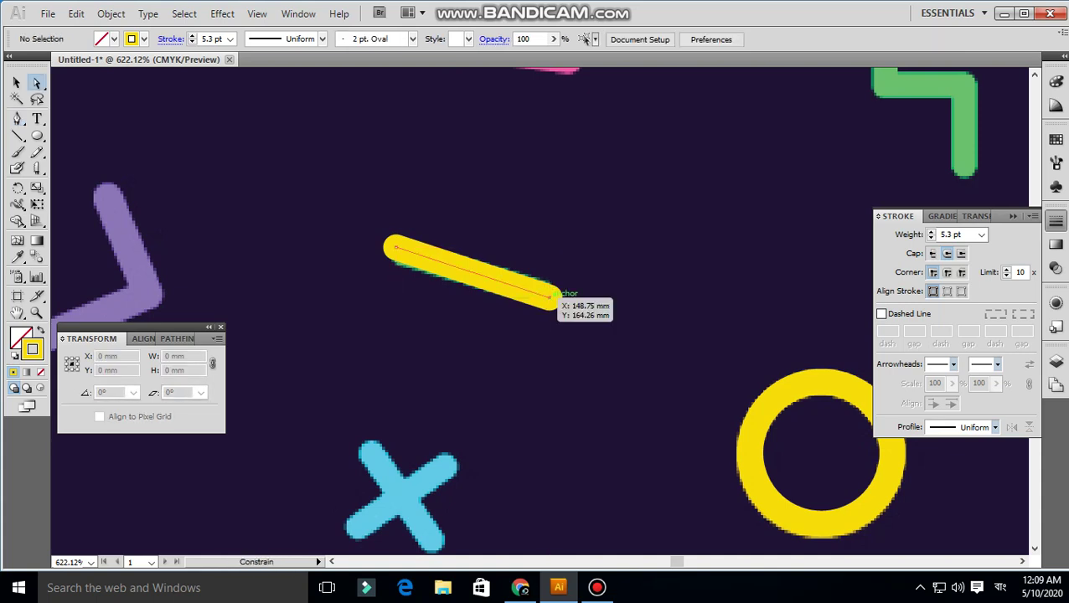
{"action": "left_click_drag", "start_coordinate": [551, 296], "coordinate": [533, 291]}
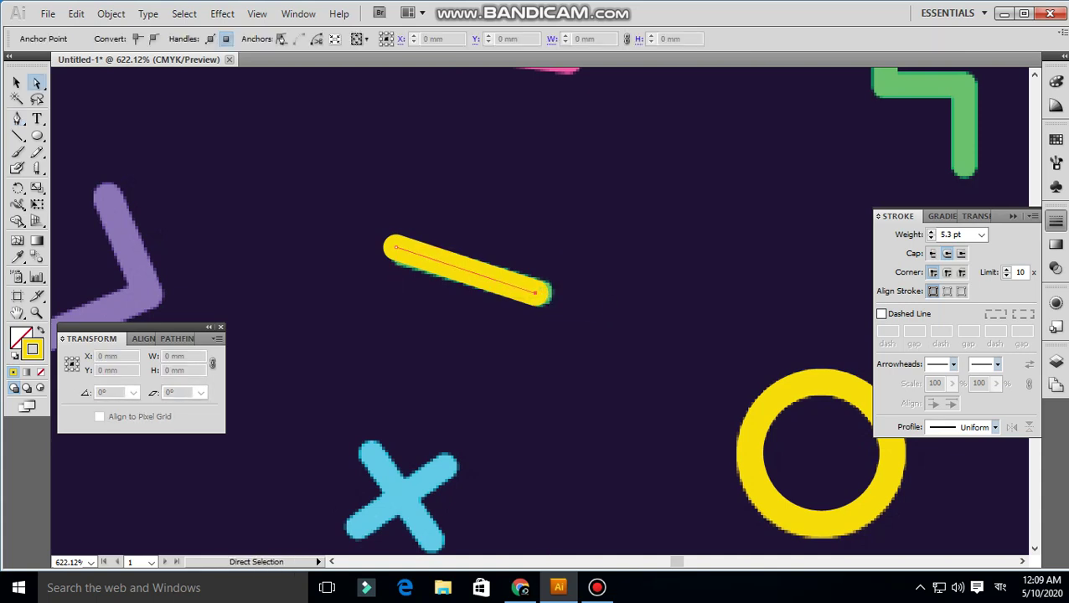
Give the new line the green bar's stroke colour, then deselect it.
{"action": "left_click", "coordinate": [534, 290]}
{"action": "key", "text": "o"}
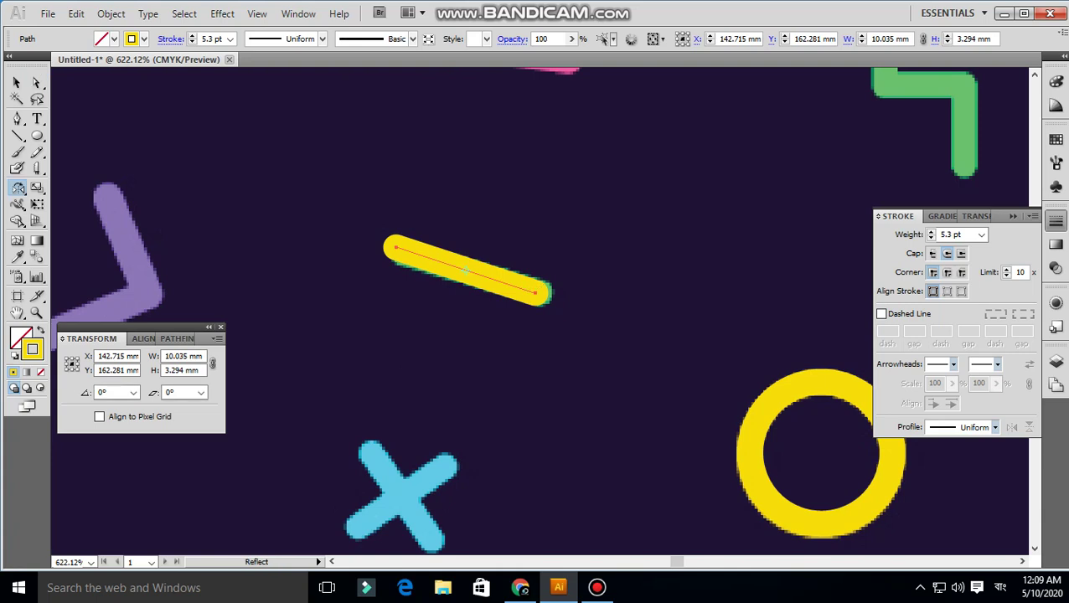
{"action": "key", "text": "i"}
{"action": "left_click", "coordinate": [963, 134]}
{"action": "key", "text": "ctrl+shift+a"}
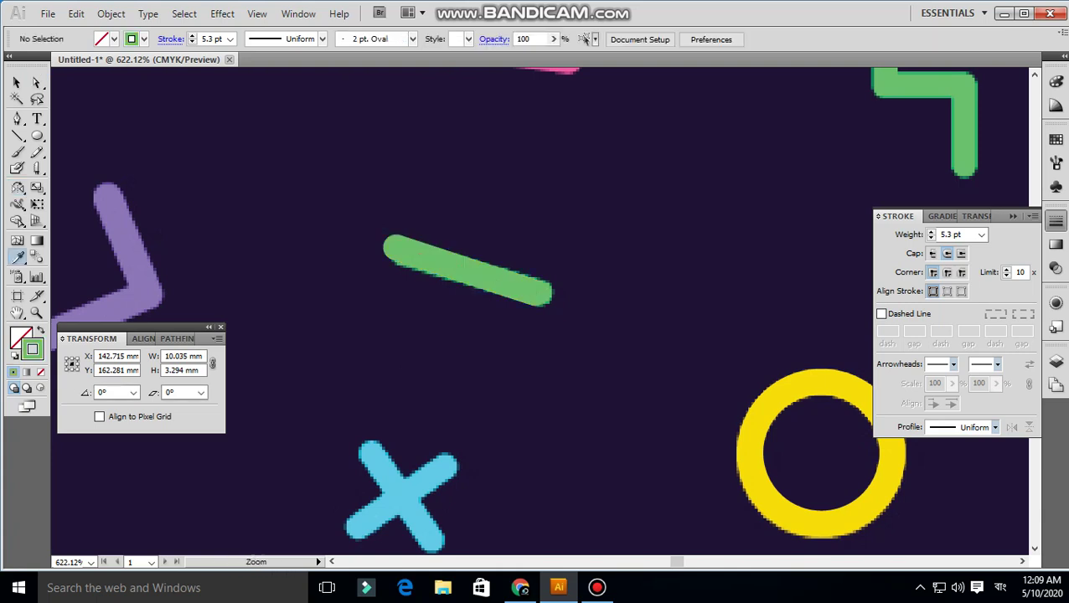
{"action": "key", "text": "ctrl+minus"}
{"action": "key", "text": "ctrl+minus"}
{"action": "key", "text": "ctrl+minus"}
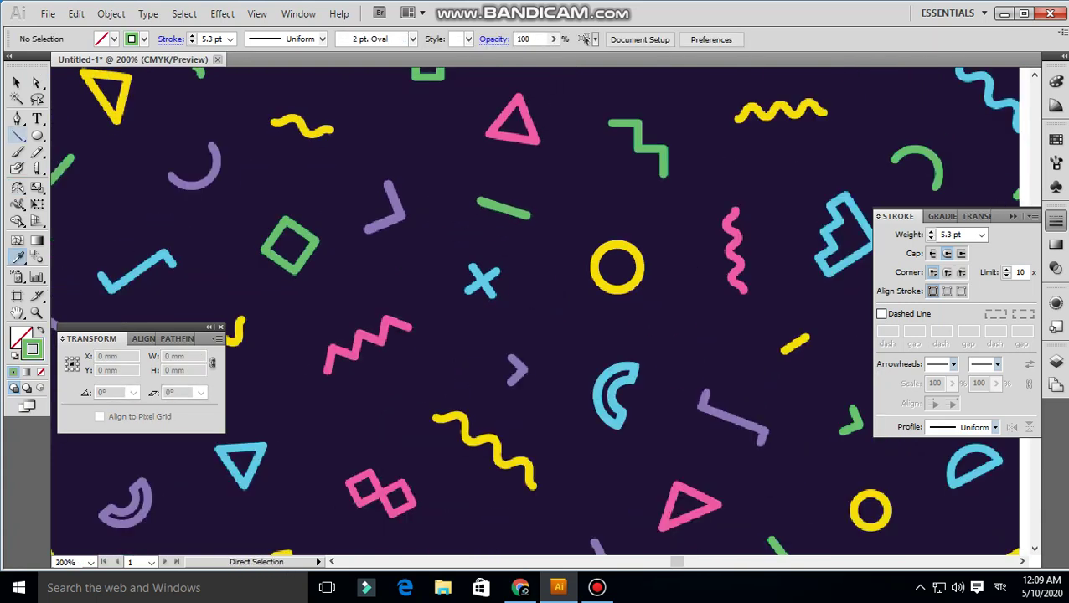
Draw a line along one arm of the X and give it the X's cyan stroke.
{"action": "key", "text": "backslash"}
{"action": "left_click_drag", "start_coordinate": [360, 243], "coordinate": [662, 381]}
{"action": "mouse_move", "coordinate": [419, 252]}
{"action": "left_mouse_down"}
{"action": "mouse_move", "coordinate": [387, 169]}
{"action": "mouse_move", "coordinate": [459, 266]}
{"action": "mouse_move", "coordinate": [449, 262]}
{"action": "left_mouse_up"}
{"action": "key", "text": "u"}
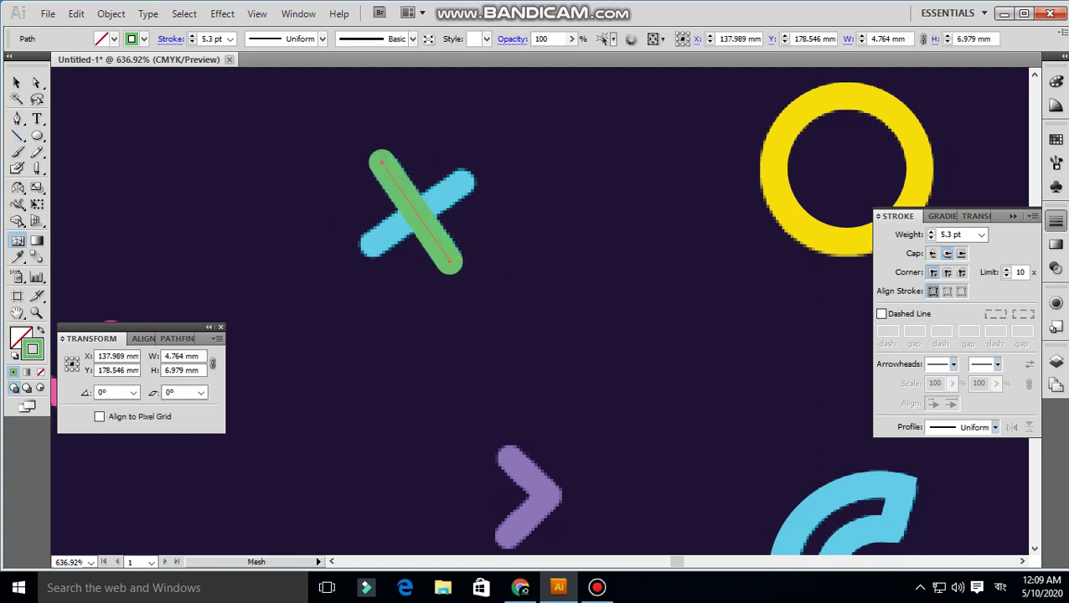
{"action": "key", "text": "i"}
{"action": "left_click", "coordinate": [449, 244]}
Rotate a copy of the cyan line onto the X's other diagonal.
{"action": "key", "text": "r"}
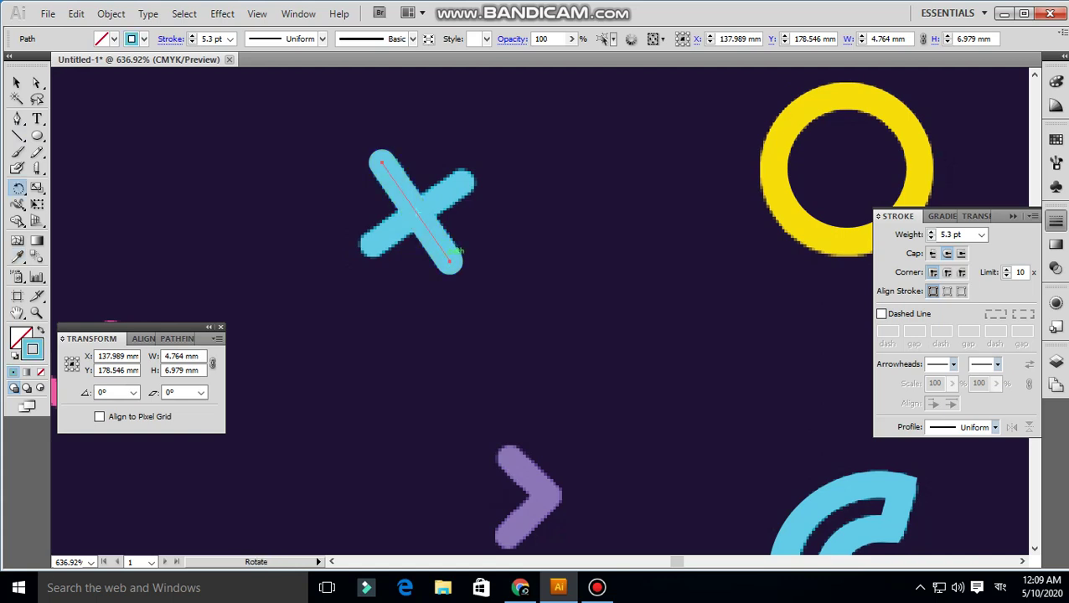
{"action": "left_click_drag", "start_coordinate": [446, 285], "coordinate": [389, 285]}
{"action": "key", "text": "ctrl+shift+a"}
{"action": "left_click_drag", "start_coordinate": [344, 125], "coordinate": [486, 278]}
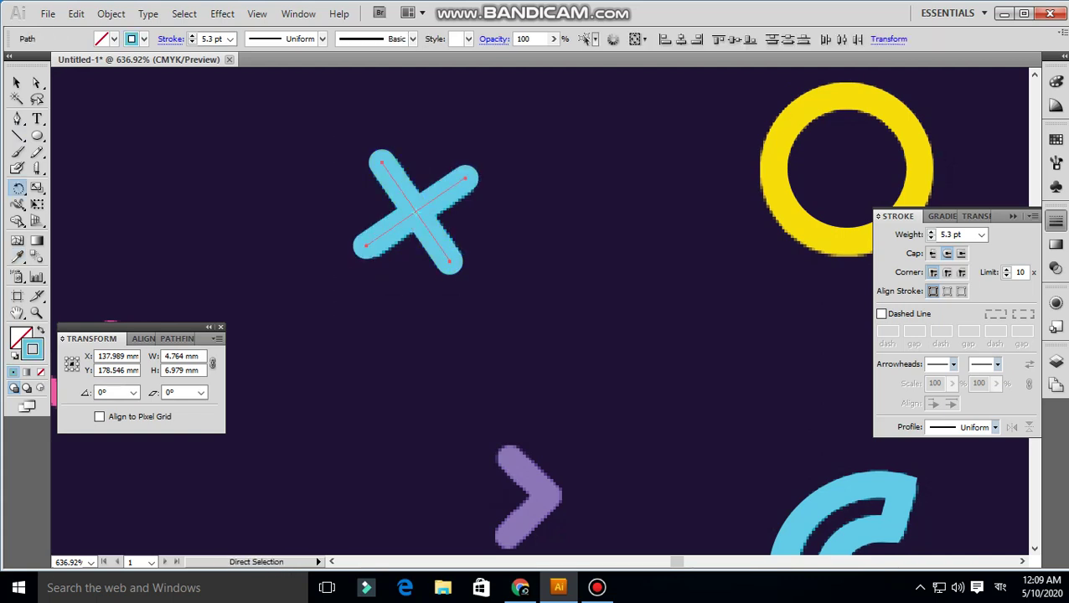
{"action": "key", "text": "ctrl+shift+a"}
{"action": "key", "text": "ctrl+minus"}
{"action": "key", "text": "ctrl+minus"}
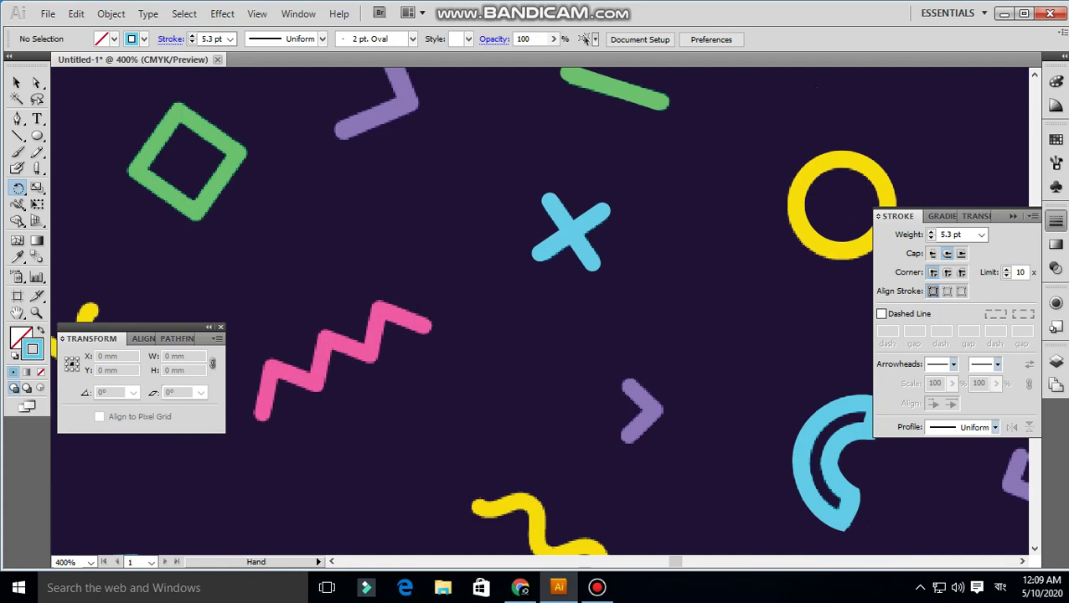
{"action": "key", "text": "p"}
{"action": "left_click_drag", "start_coordinate": [419, 294], "coordinate": [553, 383]}
Trace the tilted green square's four corners as a closed pen path.
{"action": "left_click_drag", "start_coordinate": [196, 127], "coordinate": [447, 374]}
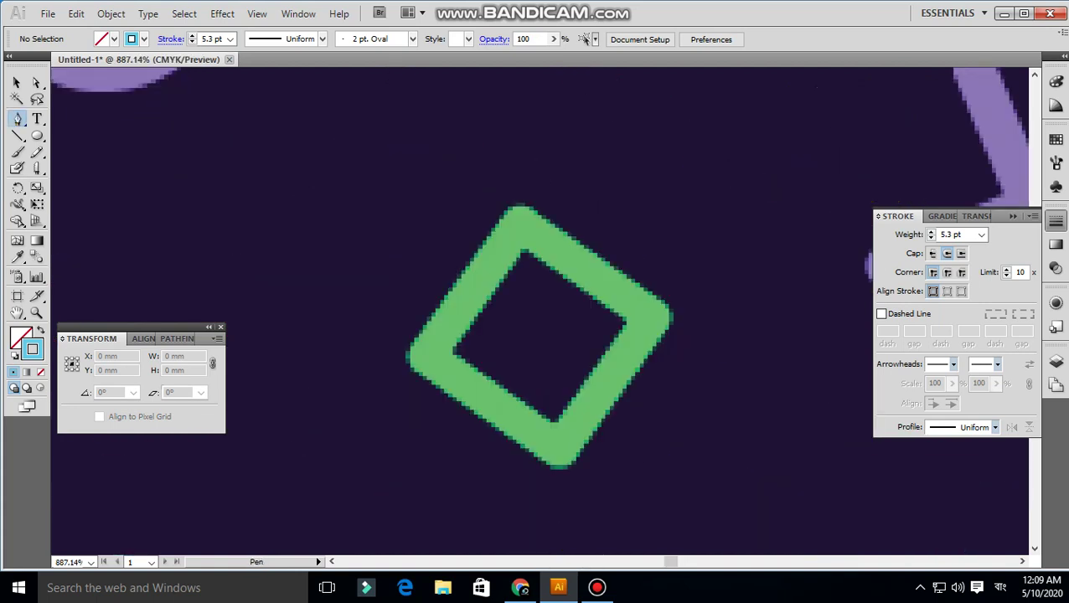
{"action": "left_click", "coordinate": [519, 224]}
{"action": "left_click", "coordinate": [427, 354]}
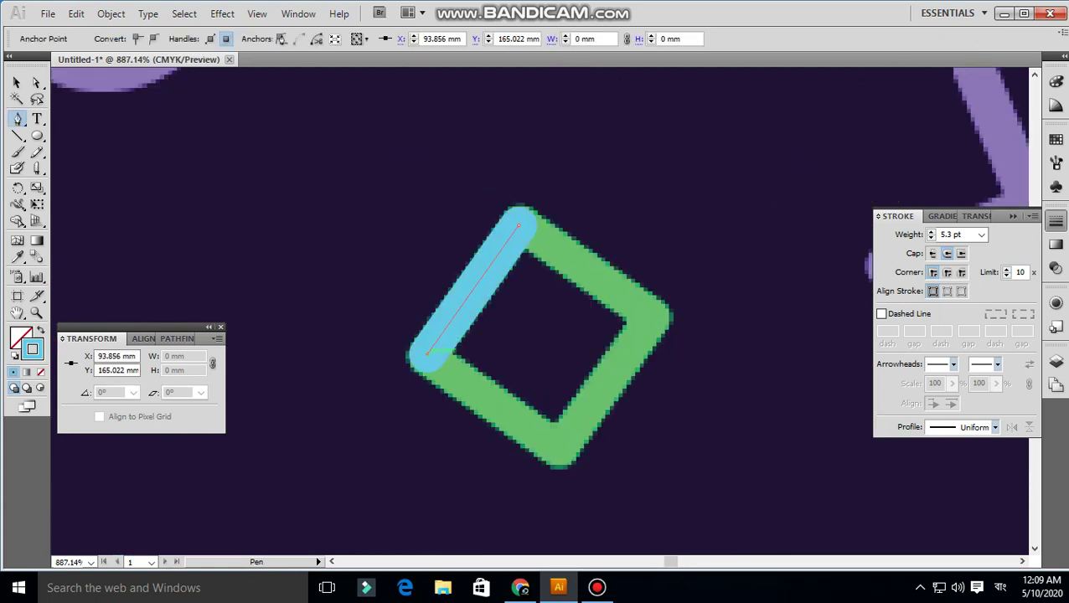
{"action": "left_click", "coordinate": [557, 450]}
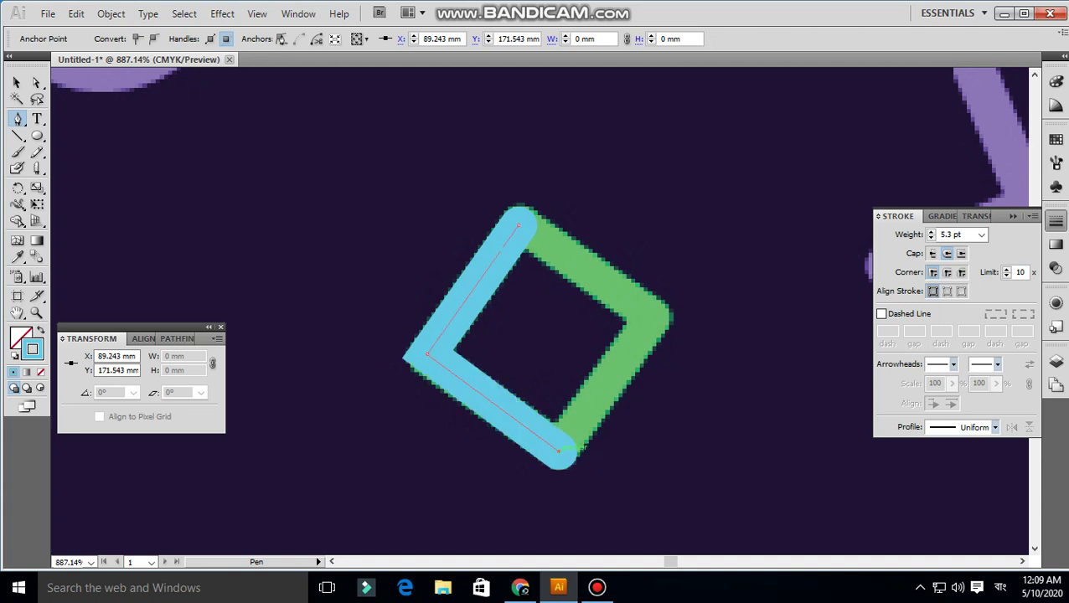
{"action": "left_click", "coordinate": [652, 316]}
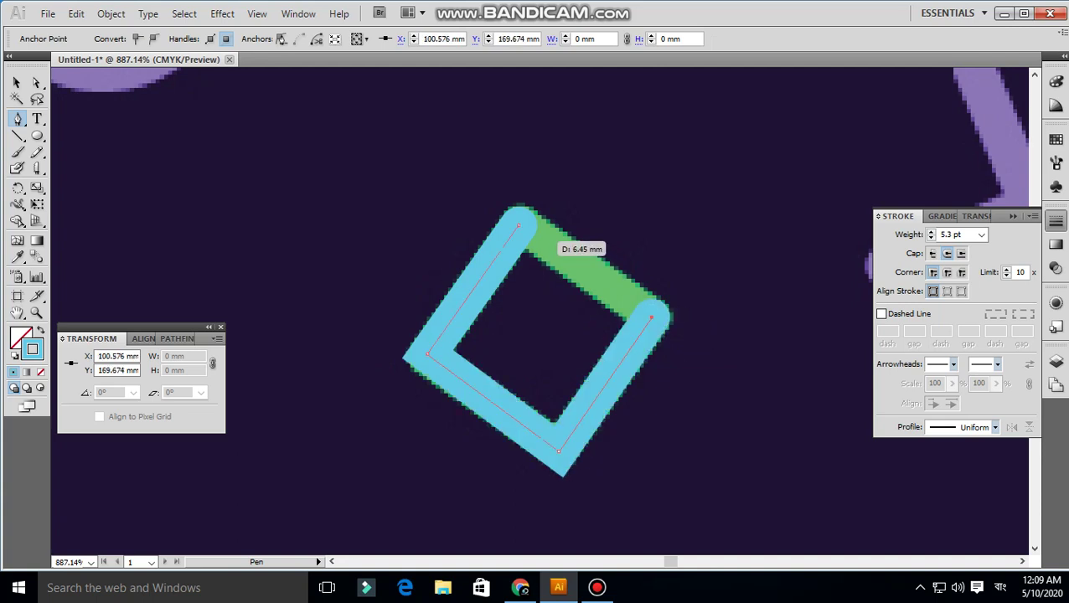
{"action": "left_click", "coordinate": [519, 224]}
Sample the original square's green 5.3 pt stroke onto the new outline.
{"action": "scroll", "coordinate": [655, 437], "scroll_direction": "down", "scroll_amount": 2}
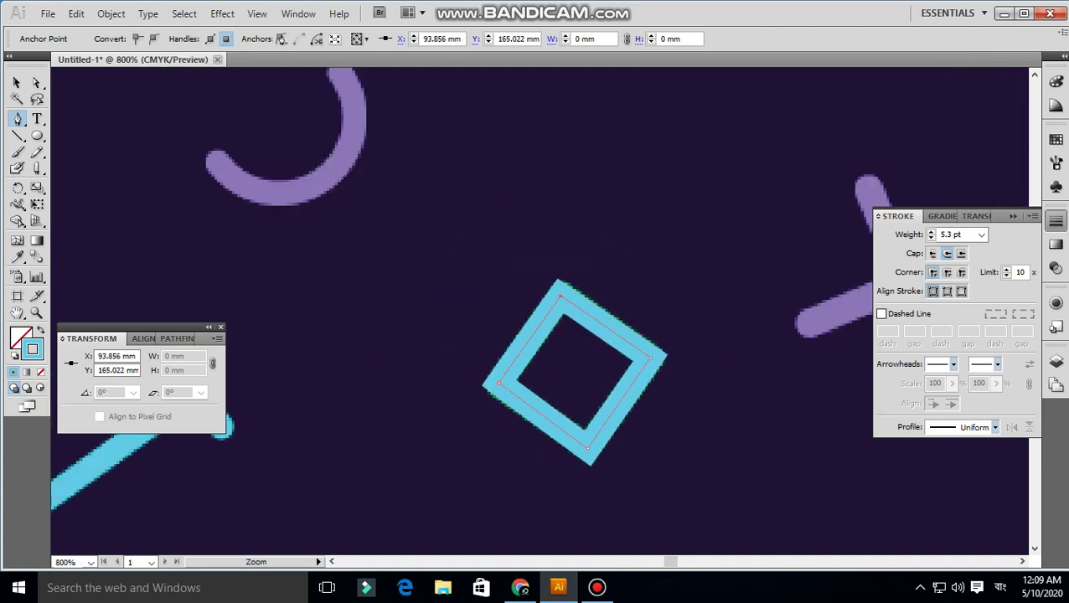
{"action": "scroll", "coordinate": [536, 335], "scroll_direction": "down", "scroll_amount": 2}
{"action": "scroll", "coordinate": [536, 335], "scroll_direction": "down", "scroll_amount": 2}
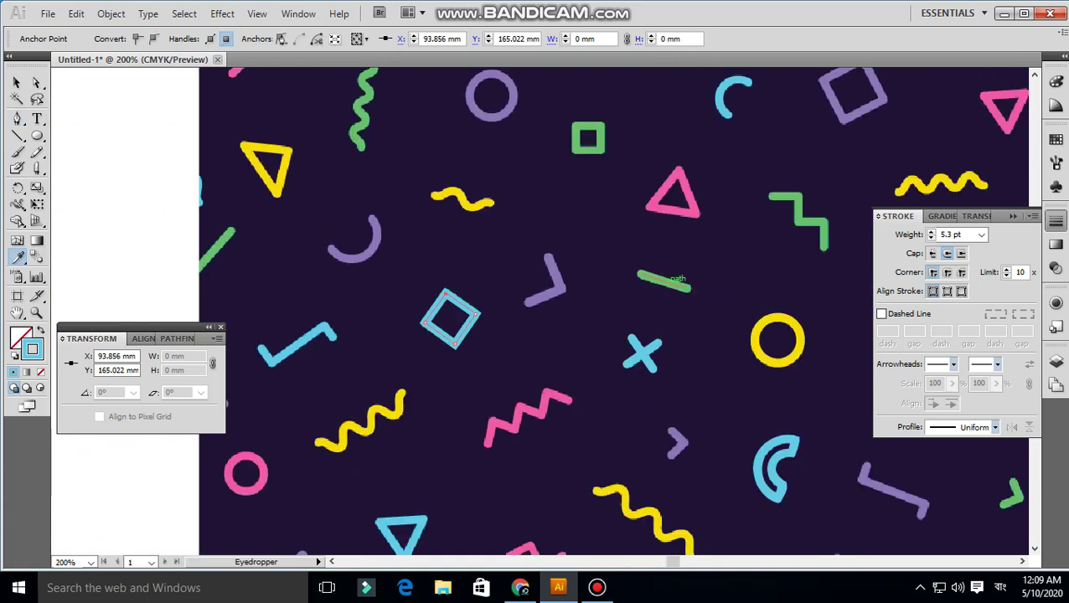
{"action": "left_click", "coordinate": [670, 281]}
{"action": "key", "text": "ctrl+shift+a"}
Zoom in on the square and circle row at the pattern's centre.
{"action": "scroll", "coordinate": [718, 227], "scroll_direction": "down", "scroll_amount": 1}
{"action": "left_click_drag", "start_coordinate": [549, 256], "coordinate": [729, 375], "text": "ctrl"}
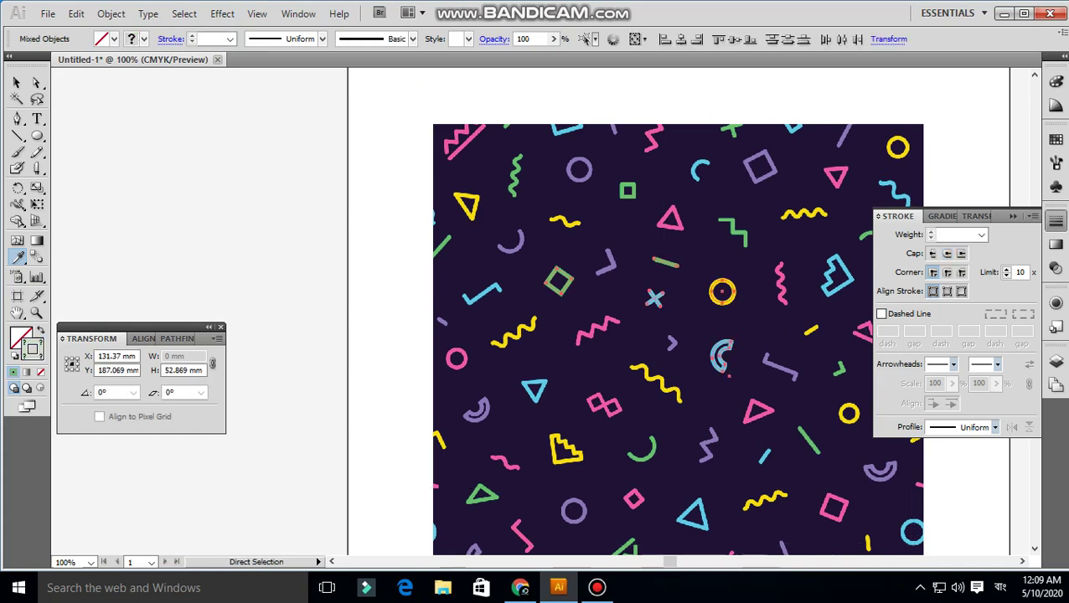
{"action": "left_click_drag", "start_coordinate": [493, 186], "coordinate": [811, 429]}
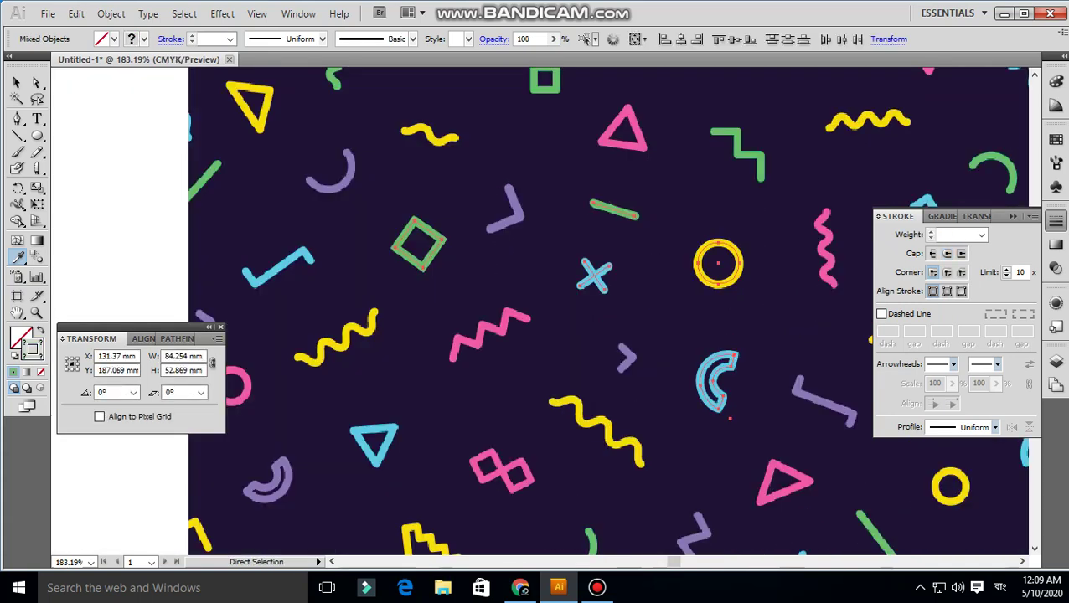
{"action": "key", "text": "ctrl+shift+a"}
{"action": "key", "text": "p"}
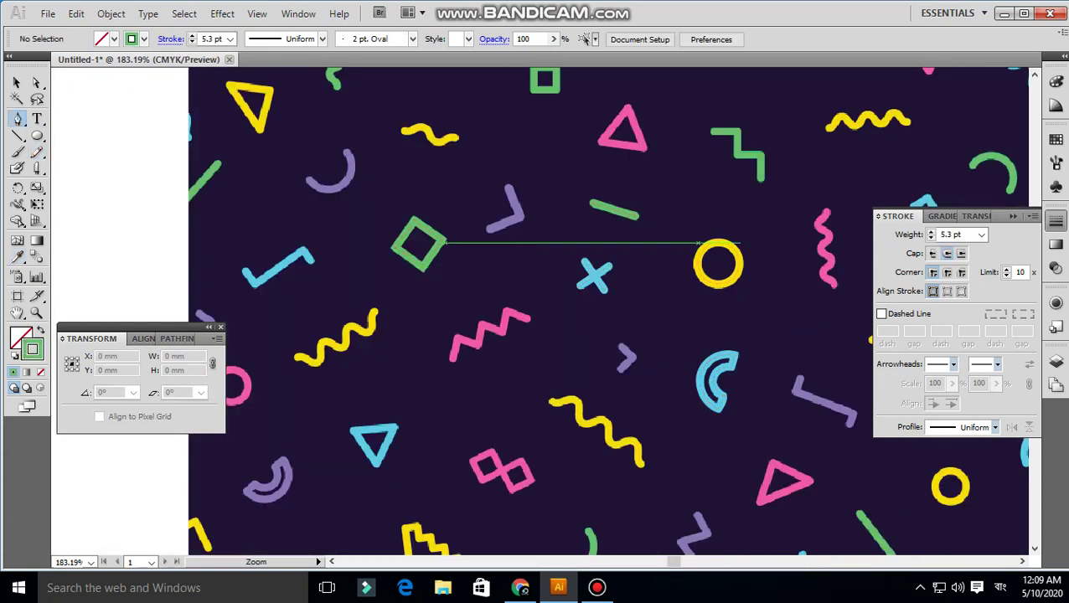
{"action": "left_click_drag", "start_coordinate": [699, 243], "coordinate": [702, 245]}
Pen-trace the purple chevron's tip, bend and lower arm as a two-segment path.
{"action": "left_click", "coordinate": [452, 125]}
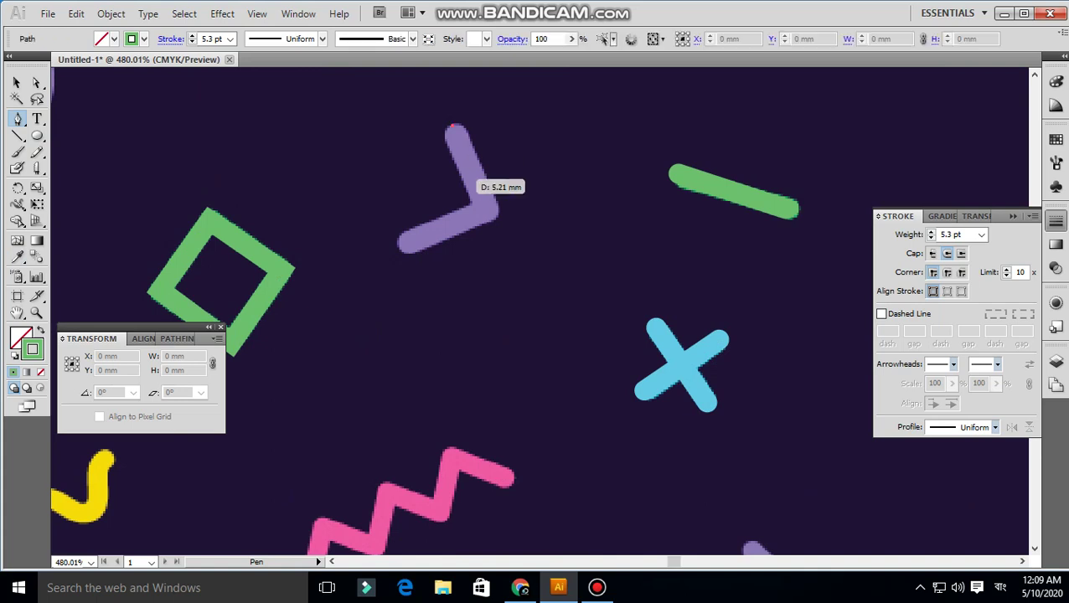
{"action": "left_click", "coordinate": [487, 207]}
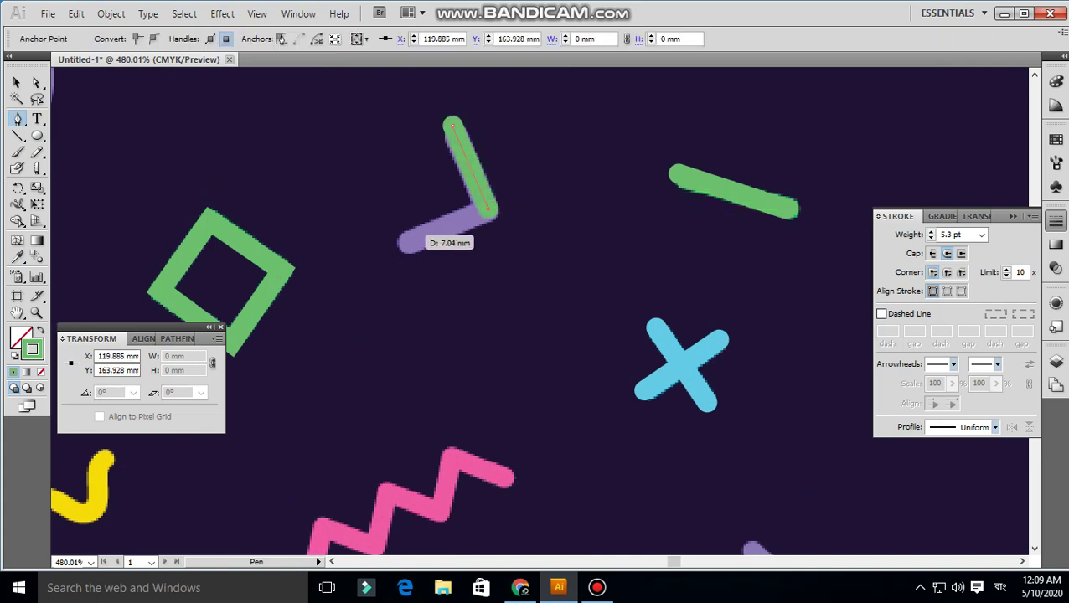
{"action": "left_click", "coordinate": [402, 243]}
{"action": "left_click_drag", "start_coordinate": [402, 243], "coordinate": [402, 242]}
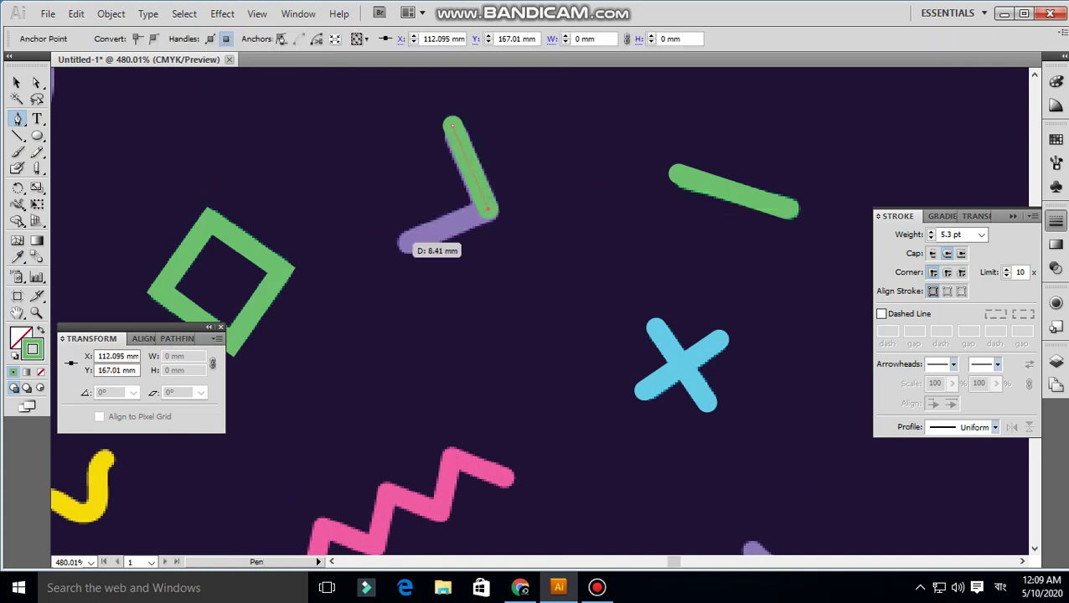
{"action": "key", "text": "ctrl+minus"}
{"action": "key", "text": "ctrl+minus"}
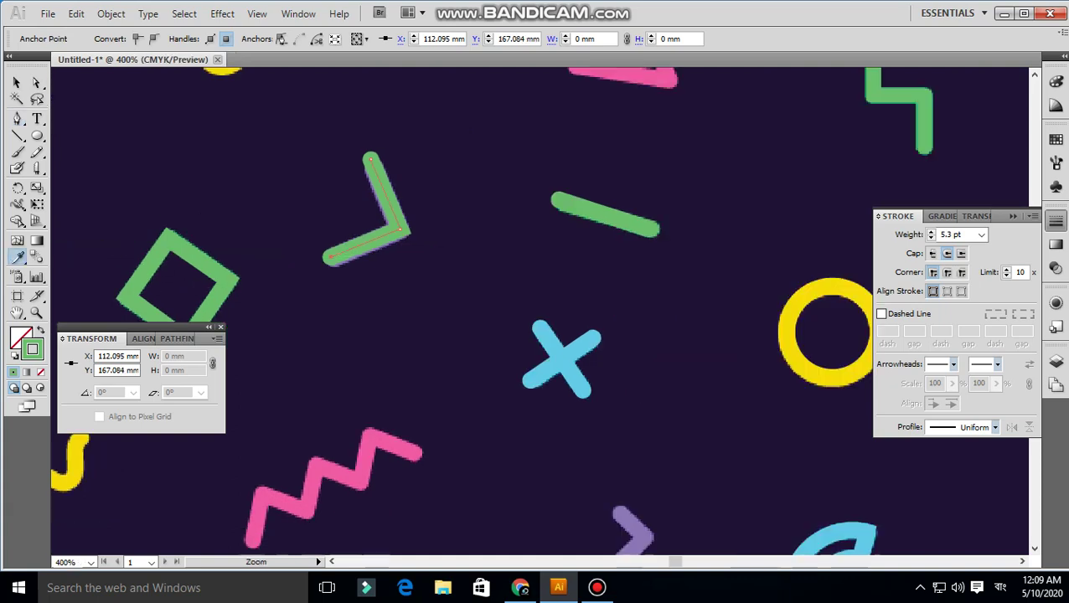
{"action": "key", "text": "ctrl+minus"}
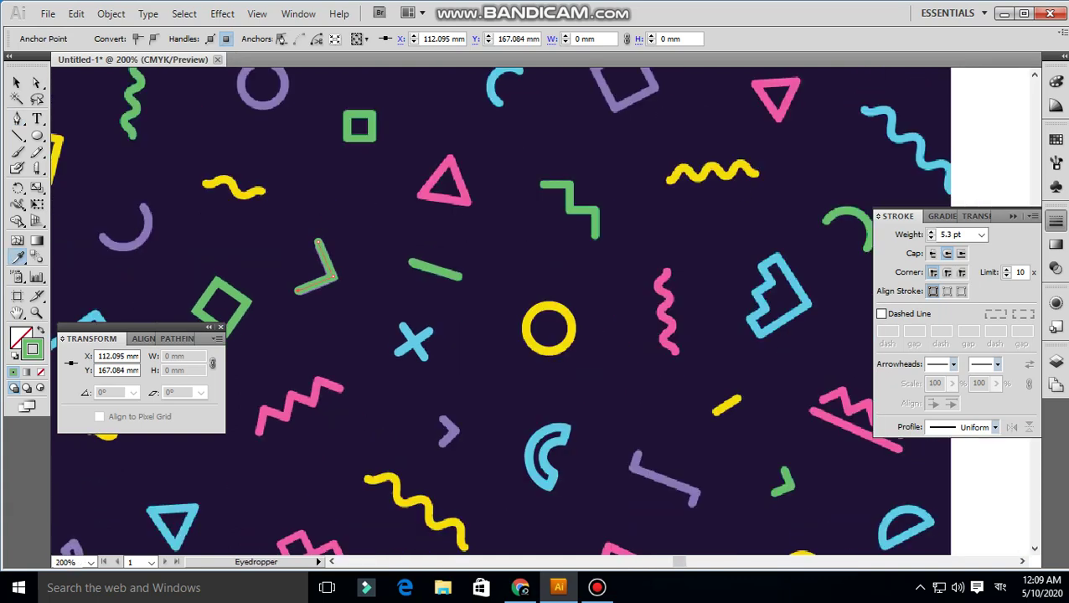
{"action": "key", "text": "ctrl+shift+a"}
{"action": "key", "text": "ctrl+minus"}
{"action": "key", "text": "ctrl+minus"}
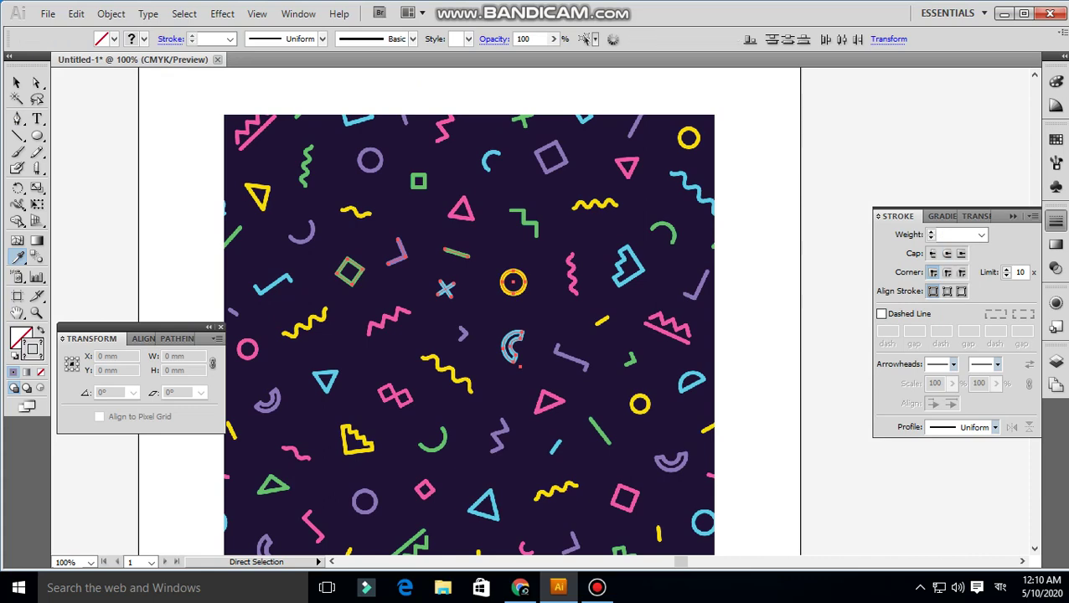
Trace the pink zigzag's seven points as a single pen path.
{"action": "scroll", "coordinate": [383, 337], "scroll_direction": "up", "scroll_amount": 5}
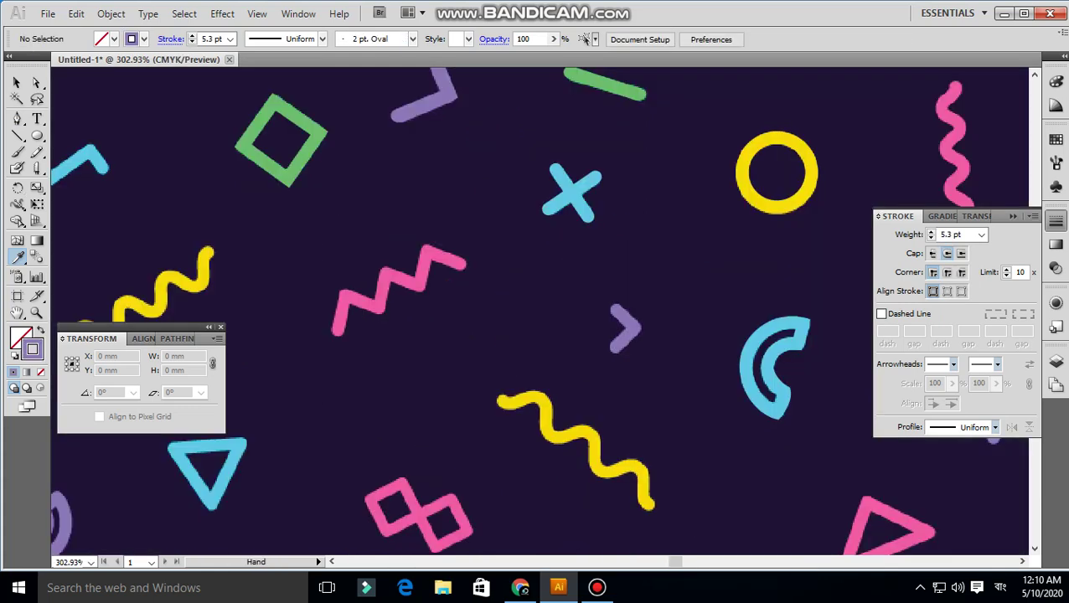
{"action": "scroll", "coordinate": [371, 222], "scroll_direction": "up", "scroll_amount": 2}
{"action": "scroll", "coordinate": [371, 221], "scroll_direction": "up", "scroll_amount": 2}
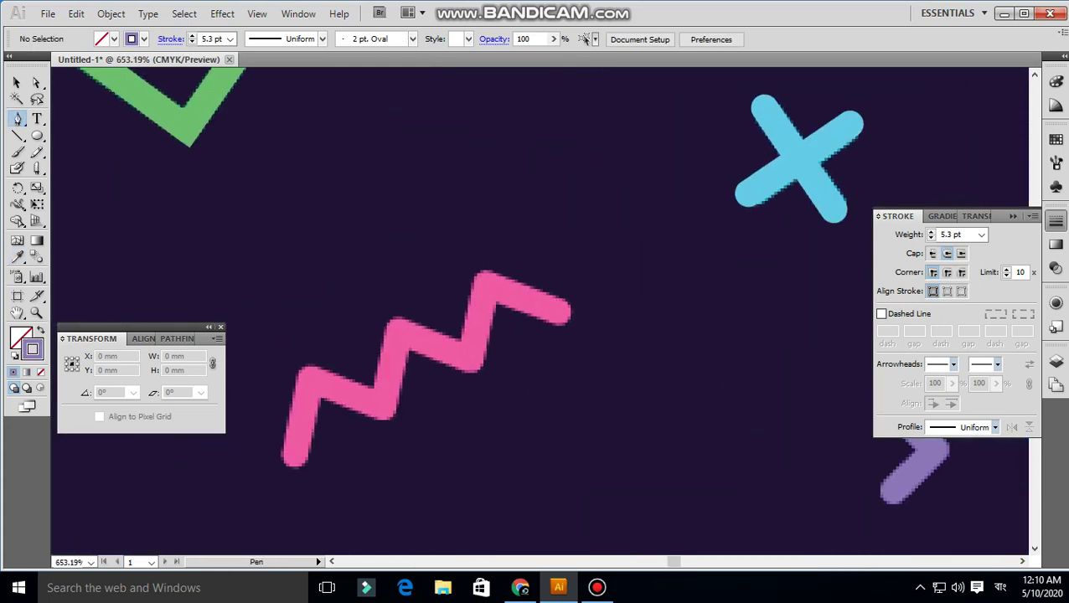
{"action": "left_click", "coordinate": [488, 282]}
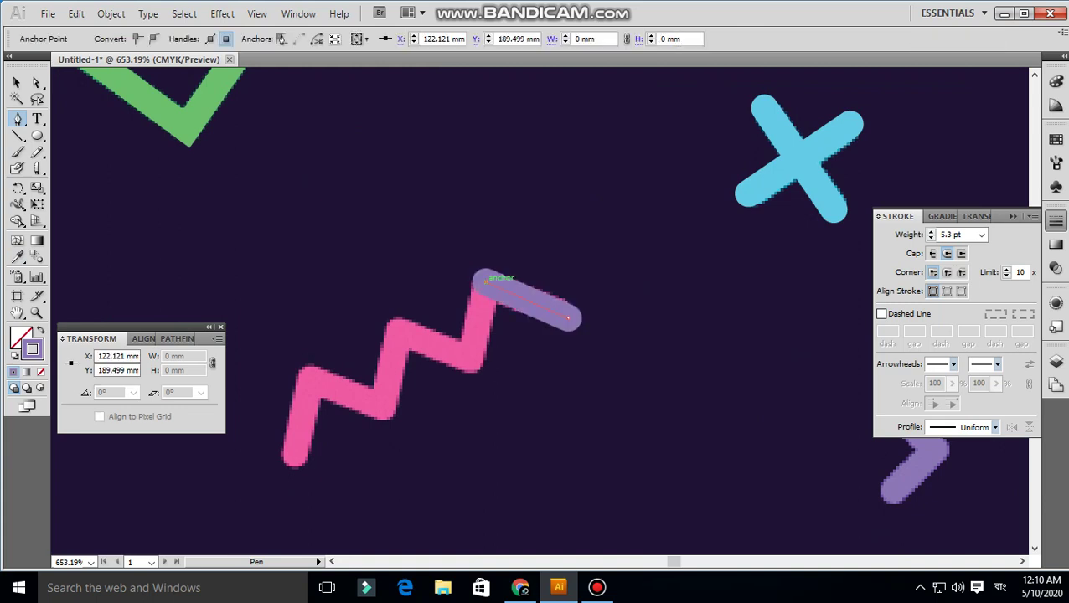
{"action": "left_click", "coordinate": [469, 358]}
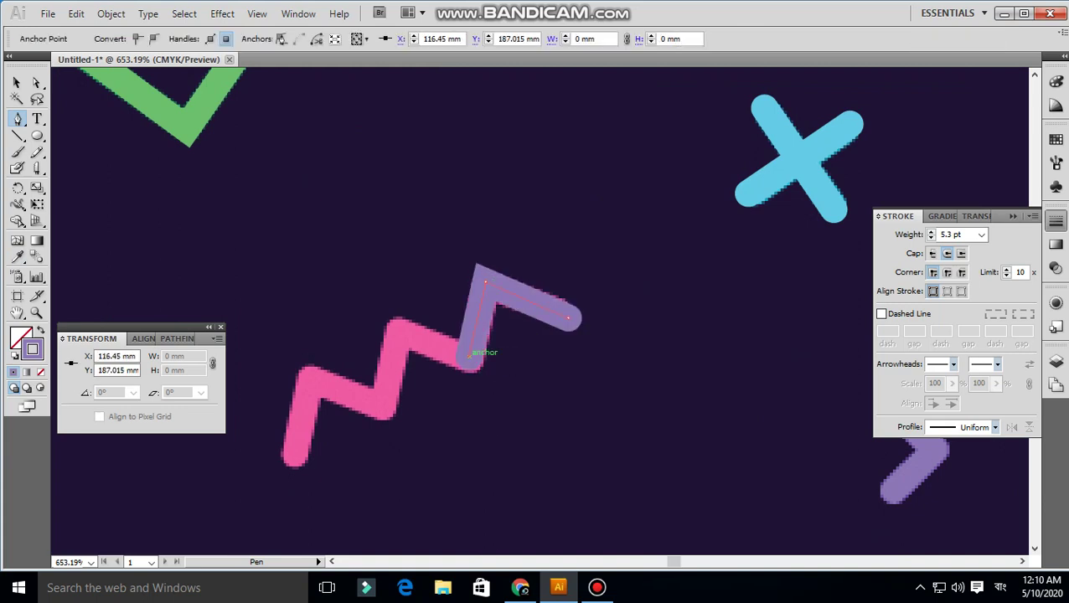
{"action": "left_click", "coordinate": [396, 331]}
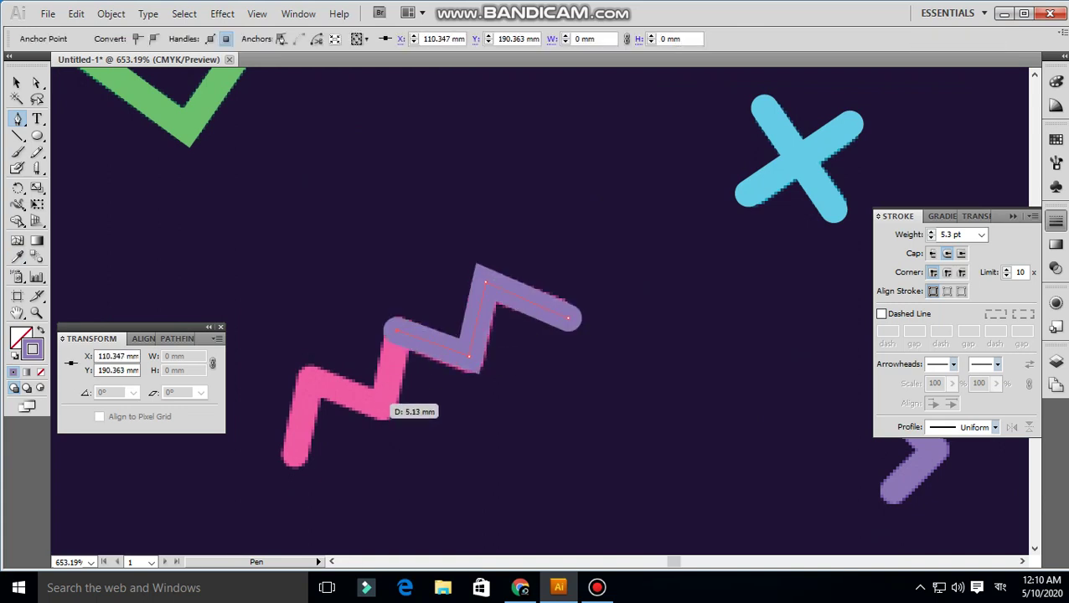
{"action": "left_click", "coordinate": [382, 405]}
{"action": "left_click", "coordinate": [327, 383]}
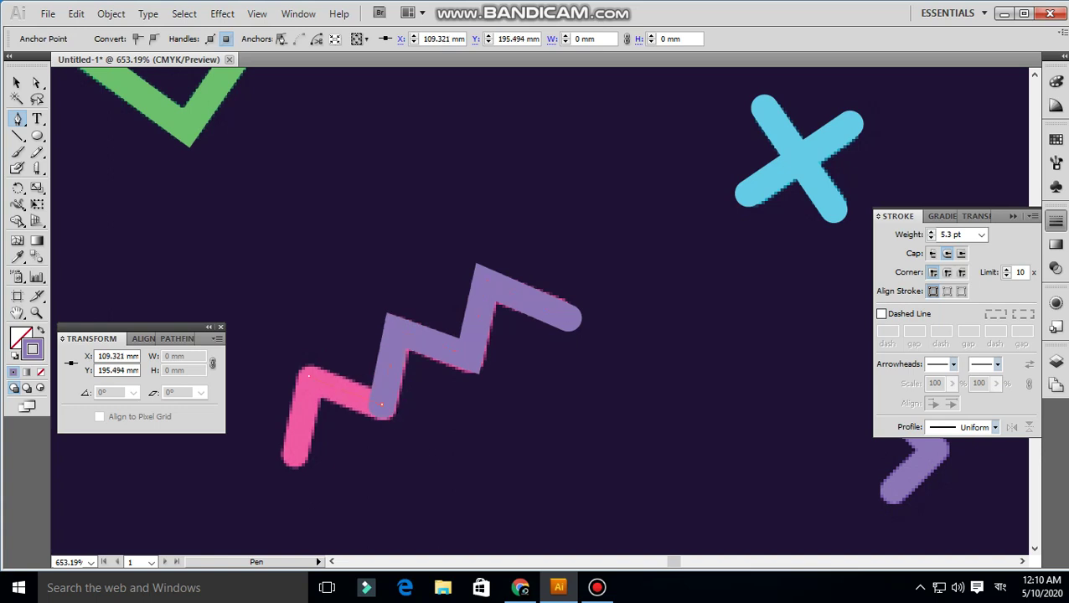
{"action": "left_click", "coordinate": [308, 377]}
{"action": "left_click", "coordinate": [293, 454]}
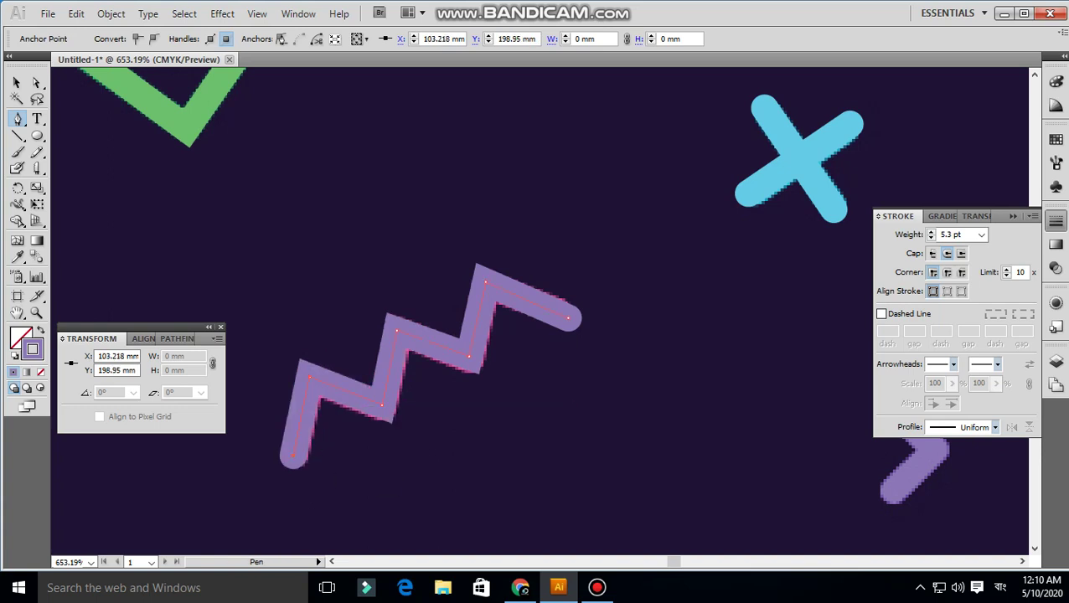
{"action": "key", "text": "ctrl+shift+a"}
{"action": "key", "text": "ctrl+minus"}
Apply the original pink stroke to the traced zigzag path.
{"action": "key", "text": "ctrl+minus"}
{"action": "key", "text": "ctrl+minus"}
{"action": "left_click", "coordinate": [574, 243], "text": "ctrl+alt"}
{"action": "key", "text": "i"}
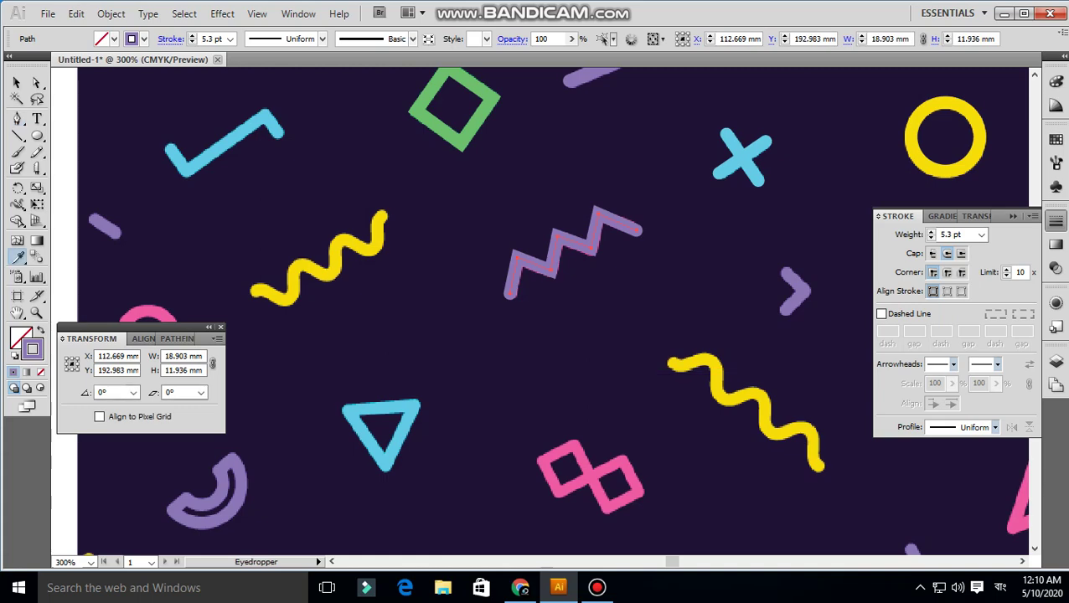
{"action": "left_click", "coordinate": [590, 477]}
{"action": "key", "text": "ctrl+shift+a"}
{"action": "key", "text": "ctrl+minus"}
{"action": "key", "text": "ctrl+minus"}
{"action": "key", "text": "ctrl+minus"}
{"action": "key", "text": "ctrl+minus"}
{"action": "key", "text": "v"}
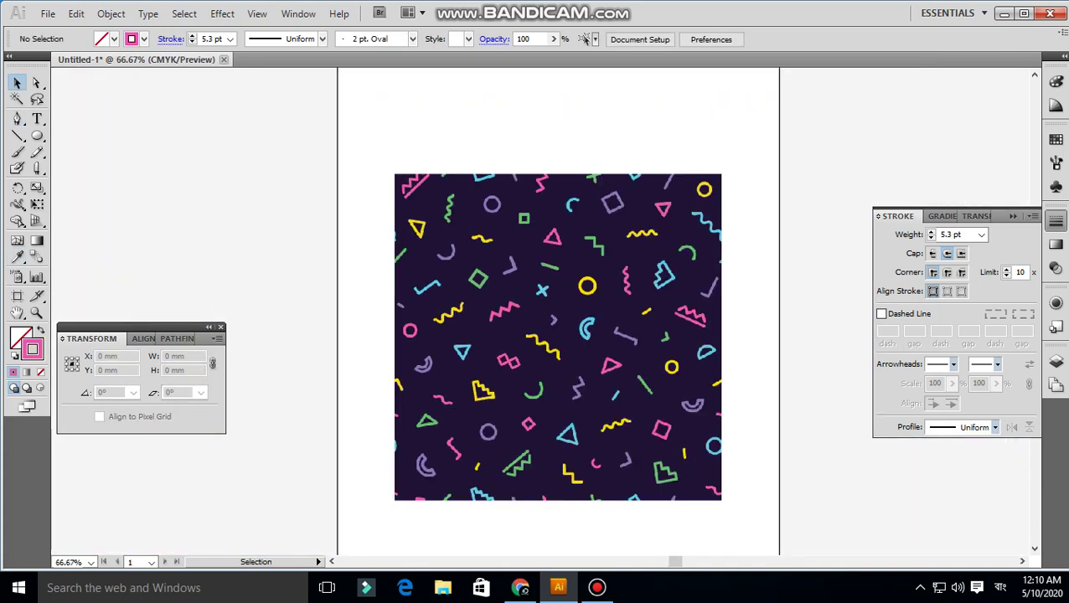
{"action": "left_click", "coordinate": [504, 312]}
{"action": "key", "text": "a"}
{"action": "scroll", "coordinate": [749, 391], "scroll_direction": "up", "scroll_amount": 2}
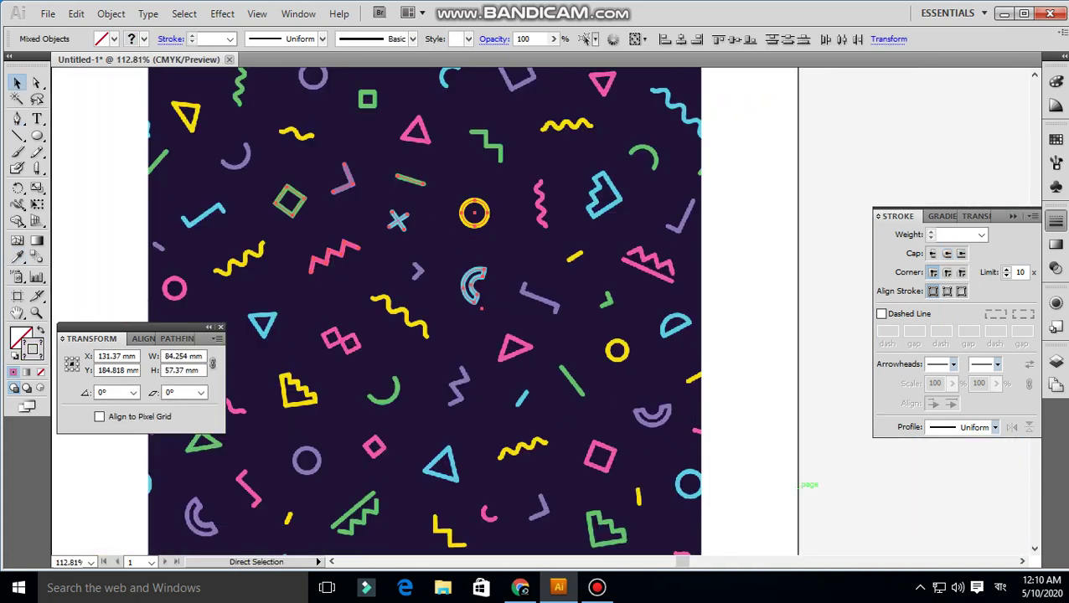
{"action": "key", "text": "ctrl+shift+a"}
Start a pink 5.3 pt Pen path at the yellow wave's left end, curving around its first bend.
{"action": "key", "text": "v"}
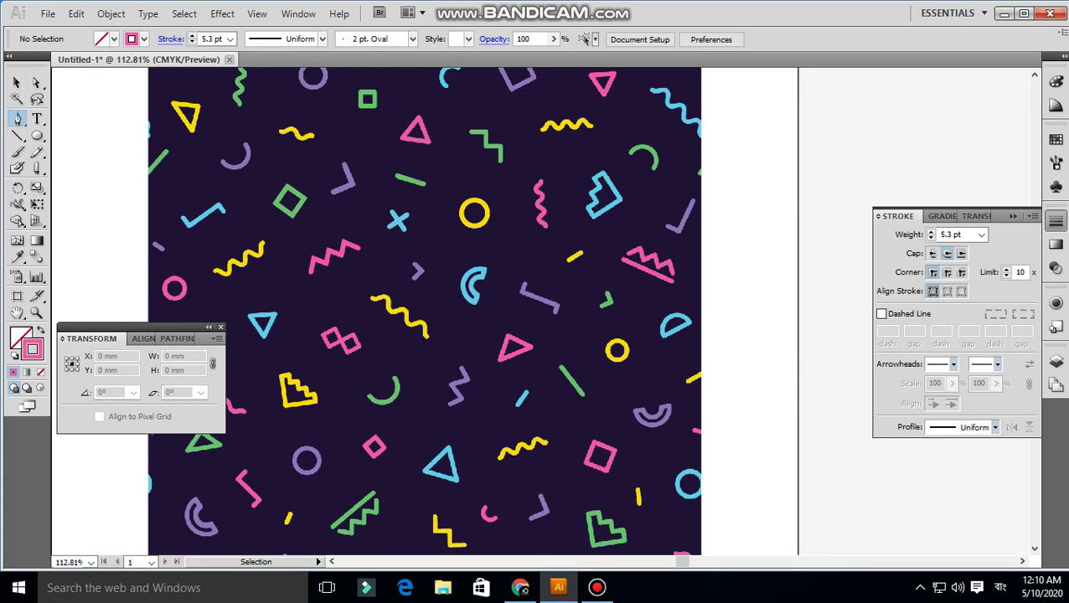
{"action": "scroll", "coordinate": [373, 310], "scroll_direction": "up", "scroll_amount": 6}
{"action": "scroll", "coordinate": [373, 310], "scroll_direction": "up", "scroll_amount": 5}
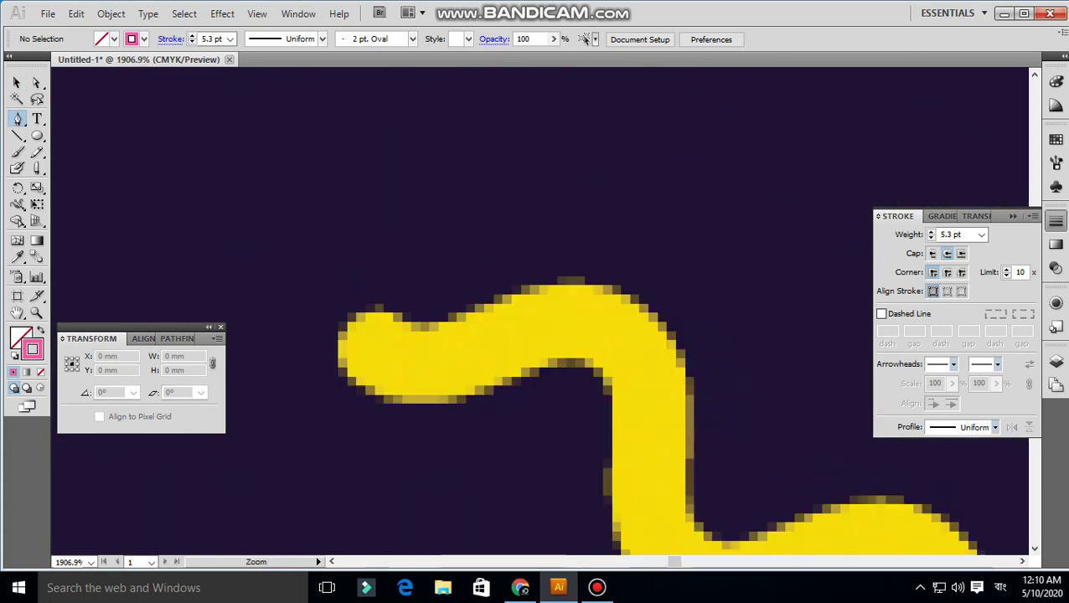
{"action": "left_click", "coordinate": [370, 342]}
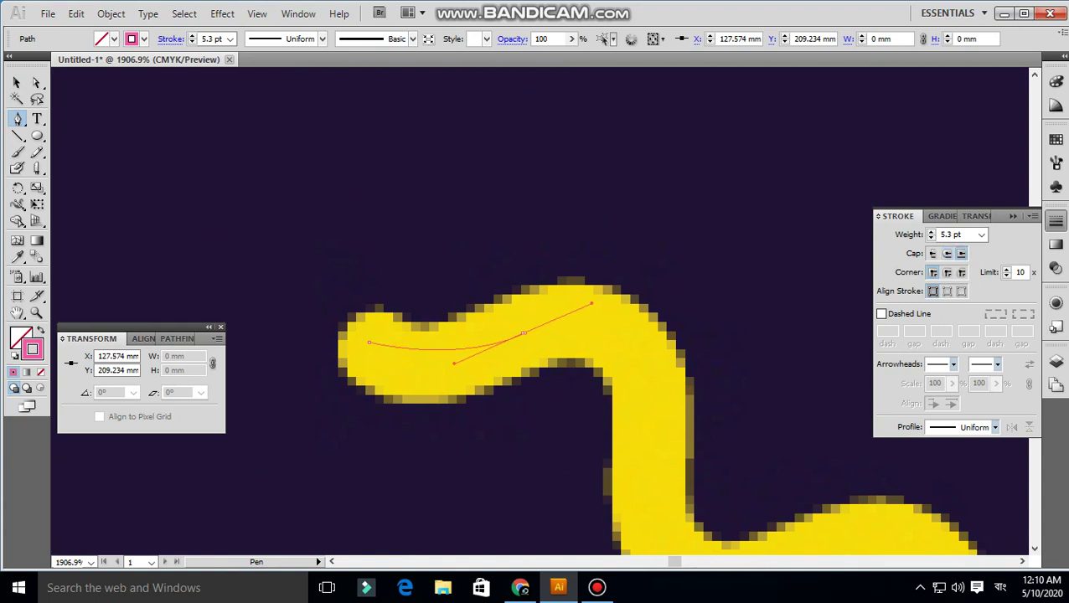
{"action": "left_click_drag", "start_coordinate": [593, 303], "coordinate": [570, 309]}
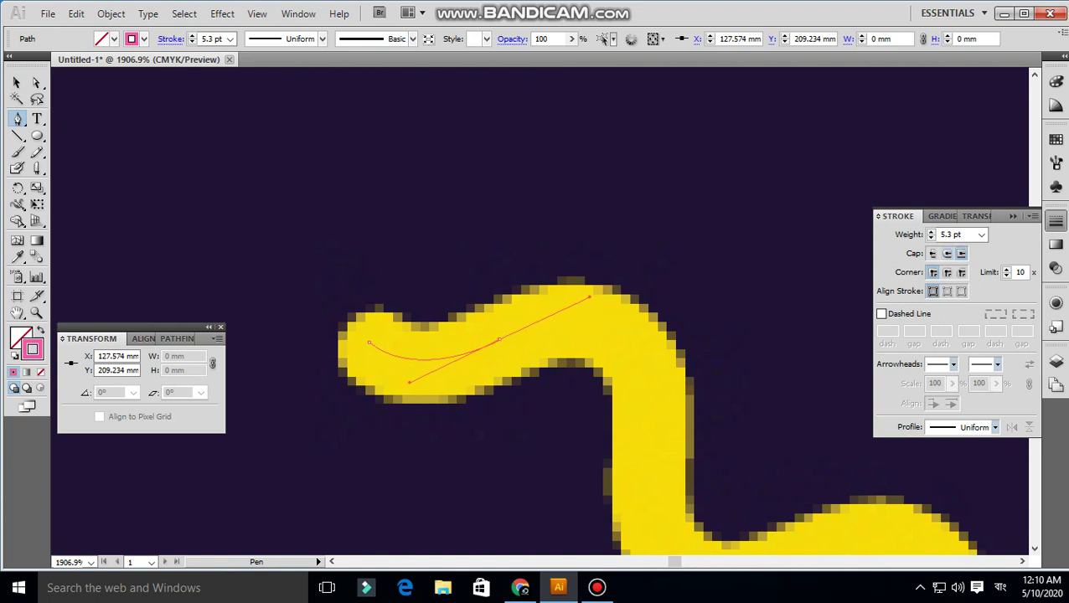
{"action": "left_click", "coordinate": [370, 342]}
{"action": "scroll", "coordinate": [611, 335], "scroll_direction": "down", "scroll_amount": 1}
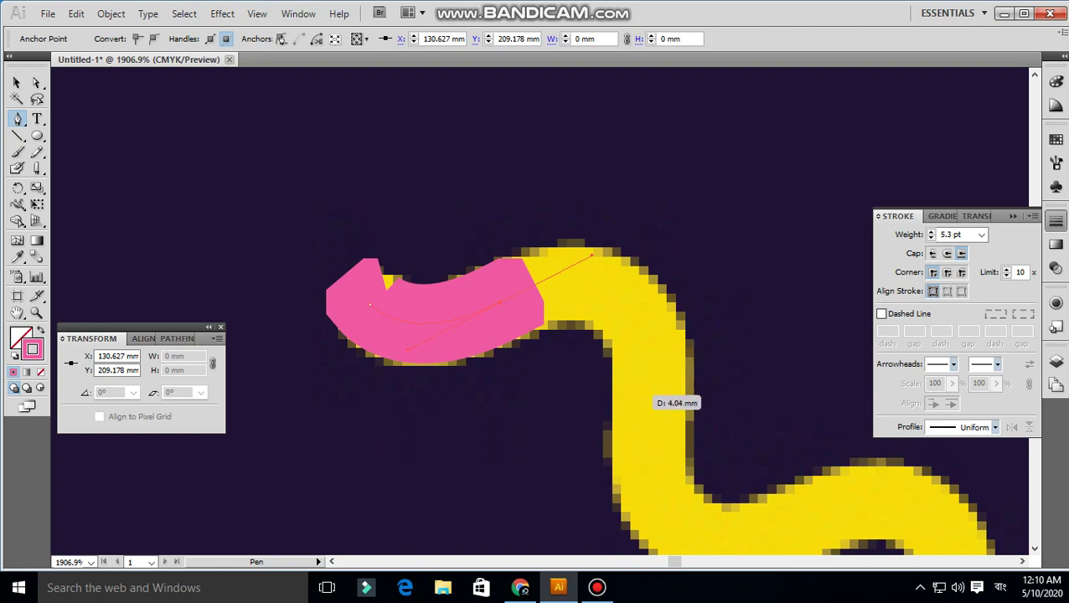
{"action": "left_click_drag", "start_coordinate": [650, 401], "coordinate": [643, 487]}
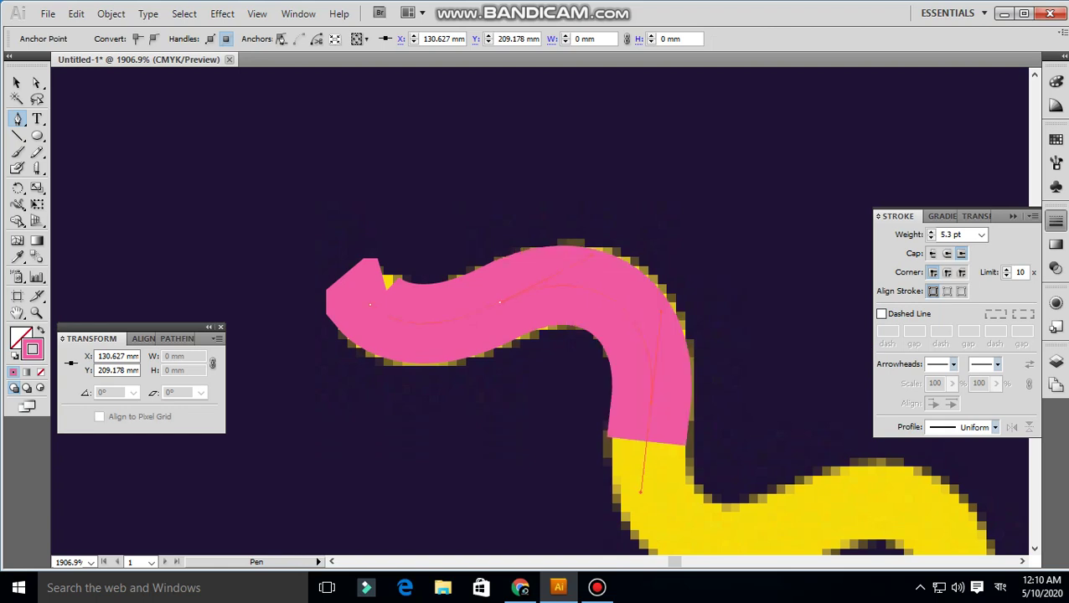
Continue the pink path with curved anchors along the middle of the yellow wave.
{"action": "left_click_drag", "start_coordinate": [684, 521], "coordinate": [637, 417]}
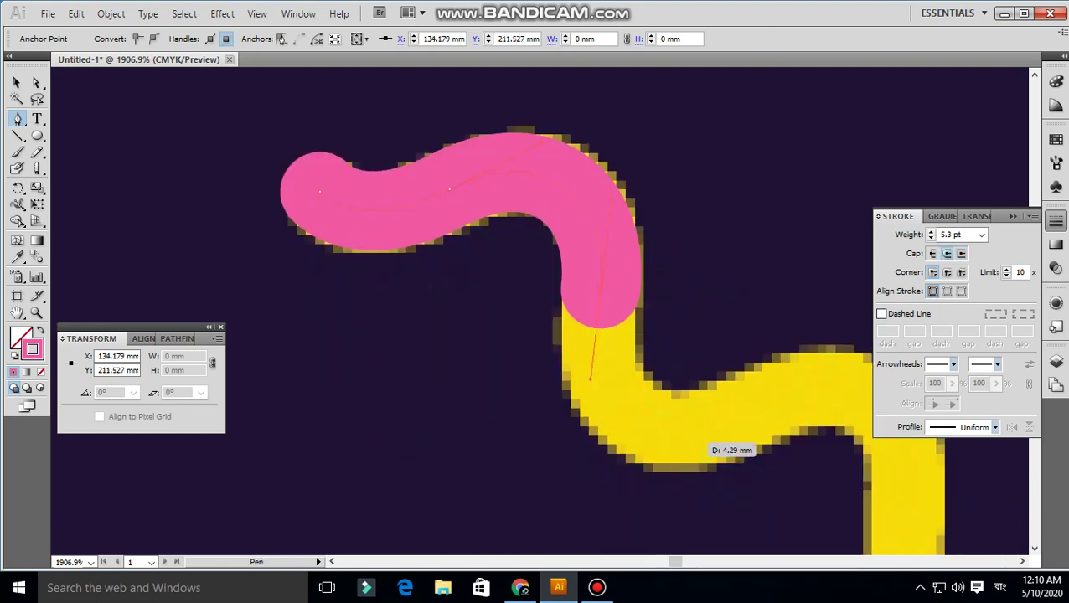
{"action": "mouse_move", "coordinate": [792, 413]}
{"action": "left_mouse_down"}
{"action": "mouse_move", "coordinate": [819, 401]}
{"action": "mouse_move", "coordinate": [436, 244]}
{"action": "mouse_move", "coordinate": [534, 192]}
{"action": "left_mouse_up"}
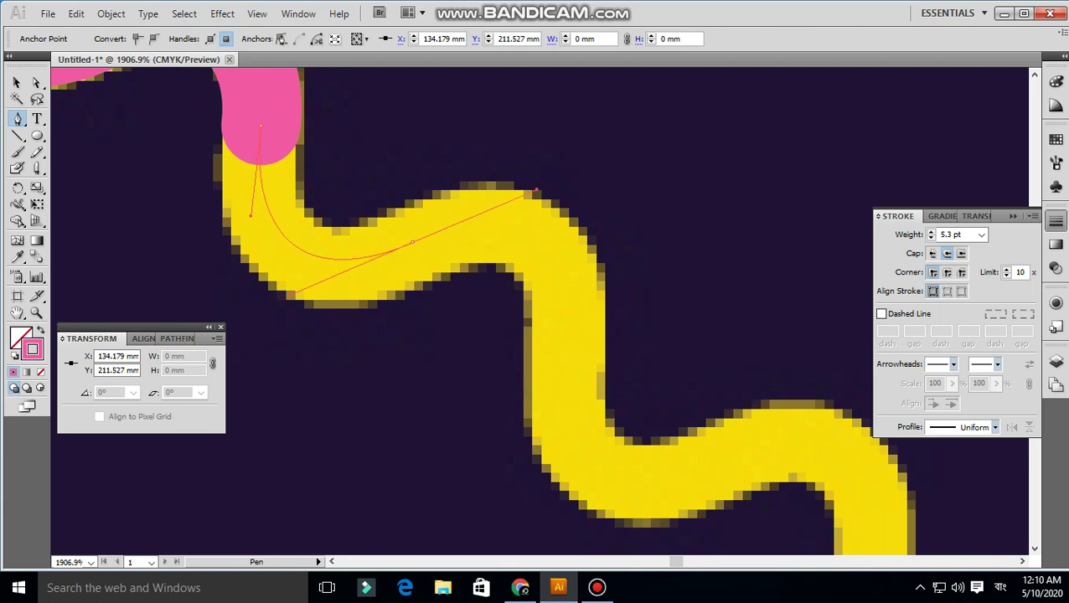
{"action": "mouse_move", "coordinate": [566, 362]}
{"action": "left_mouse_down"}
{"action": "mouse_move", "coordinate": [555, 459]}
{"action": "mouse_move", "coordinate": [354, 375]}
{"action": "left_mouse_up"}
{"action": "mouse_move", "coordinate": [578, 358]}
{"action": "left_mouse_down"}
{"action": "mouse_move", "coordinate": [667, 296]}
{"action": "mouse_move", "coordinate": [657, 297]}
{"action": "left_mouse_up"}
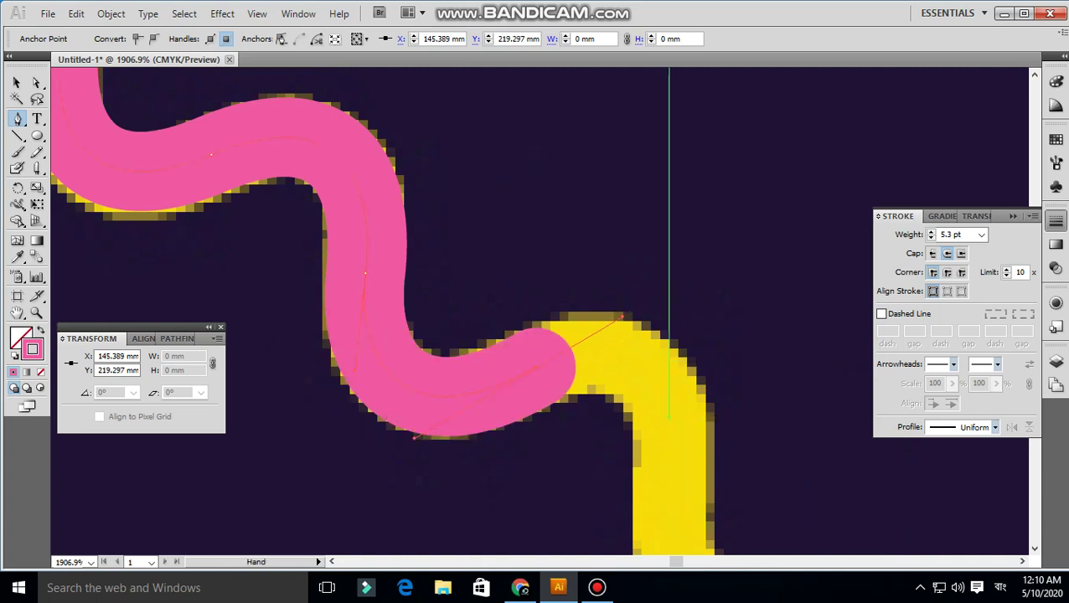
{"action": "mouse_move", "coordinate": [707, 465]}
{"action": "left_mouse_down"}
{"action": "mouse_move", "coordinate": [657, 252]}
{"action": "mouse_move", "coordinate": [601, 378]}
{"action": "left_mouse_up"}
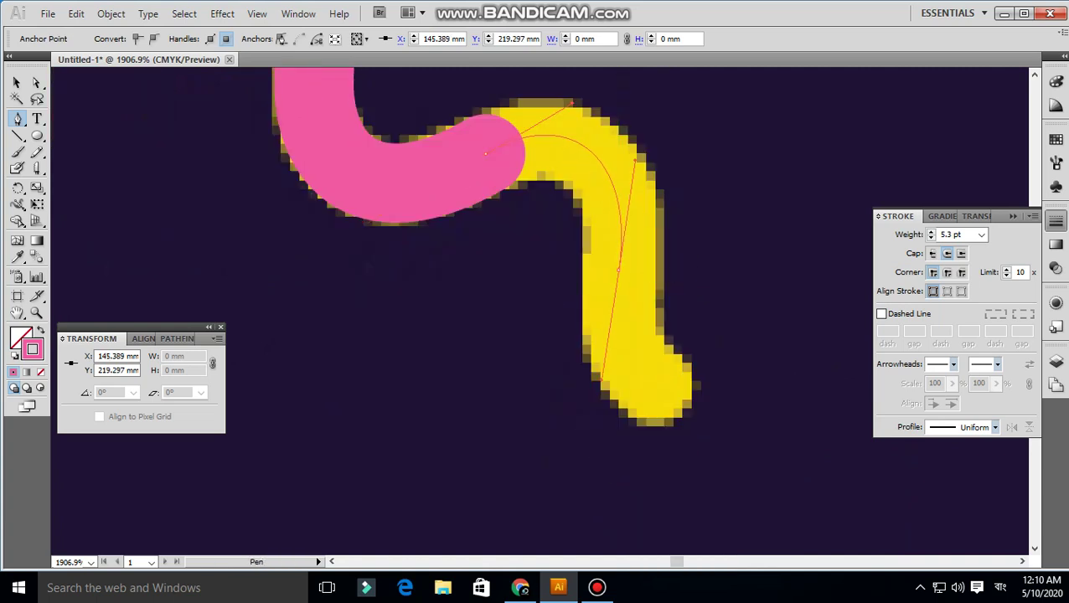
{"action": "left_click_drag", "start_coordinate": [666, 402], "coordinate": [674, 414]}
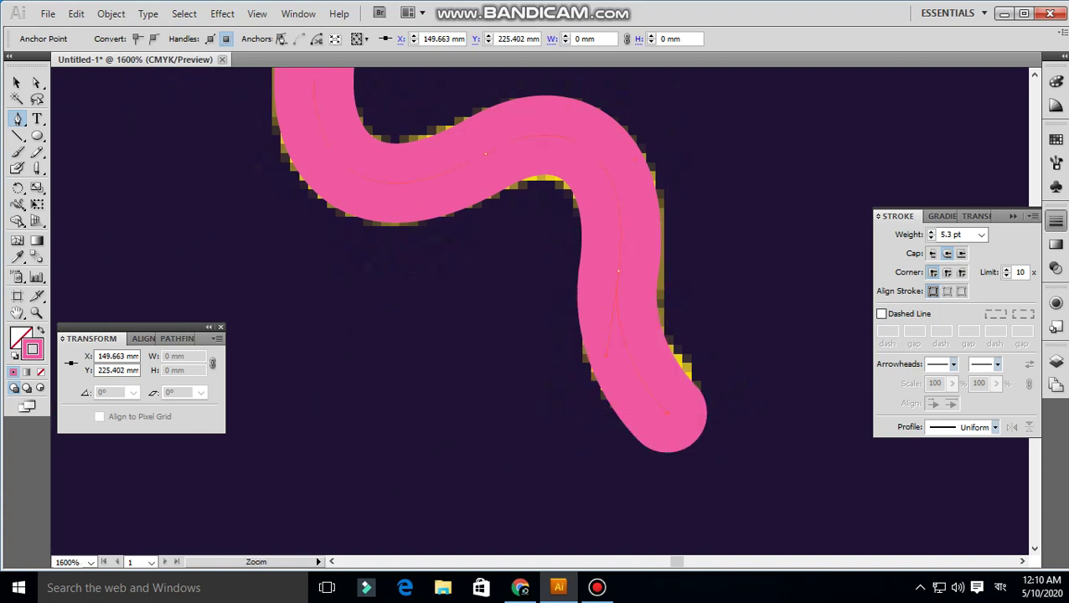
{"action": "key", "text": "ctrl+minus"}
{"action": "key", "text": "ctrl+minus"}
End the pink path at the yellow wave's tail tip.
{"action": "key", "text": "ctrl+z"}
{"action": "key", "text": "ctrl+z"}
{"action": "left_click_drag", "start_coordinate": [645, 262], "coordinate": [637, 293]}
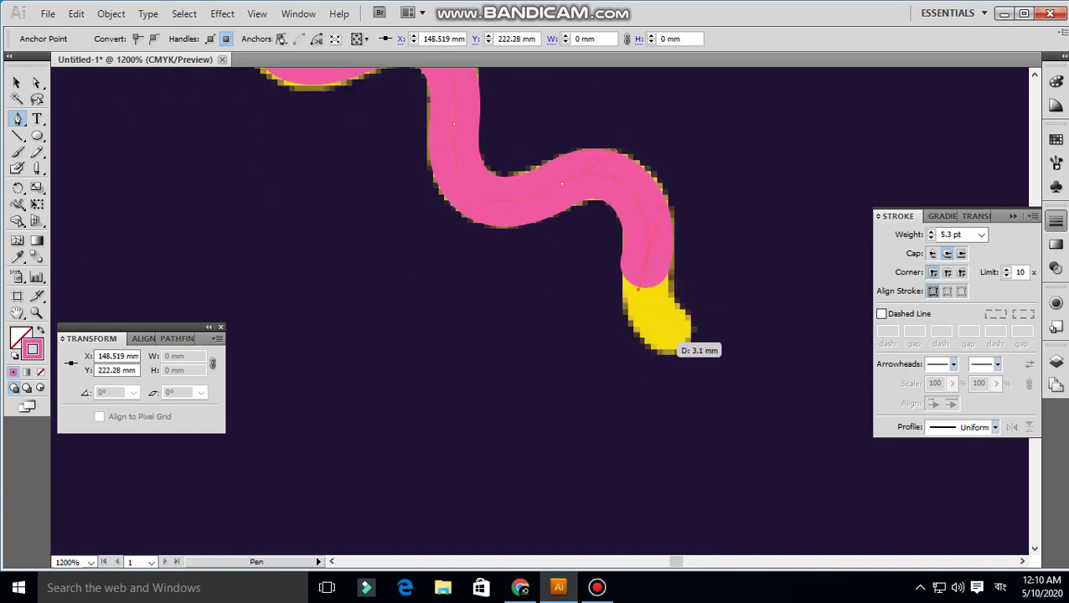
{"action": "left_click", "coordinate": [675, 342]}
{"action": "key", "text": "ctrl+z"}
{"action": "left_click", "coordinate": [670, 338]}
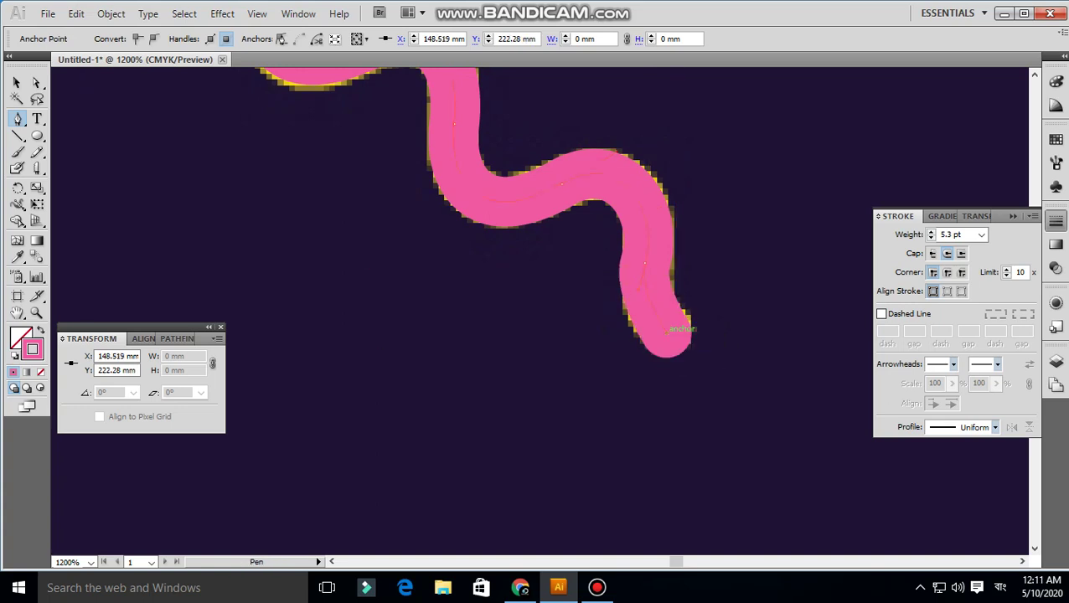
{"action": "left_click", "coordinate": [654, 275], "text": "alt"}
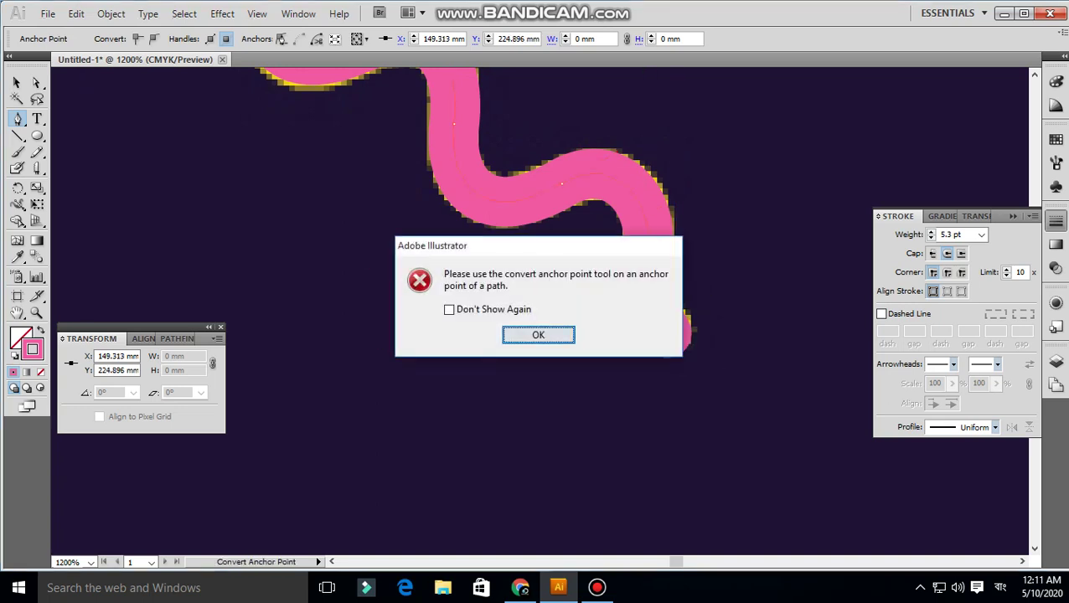
Fix the wavy path's final segment so it reaches the motif's tail tip.
{"action": "left_click", "coordinate": [537, 334]}
{"action": "key", "text": "a"}
{"action": "left_click_drag", "start_coordinate": [642, 287], "coordinate": [645, 294]}
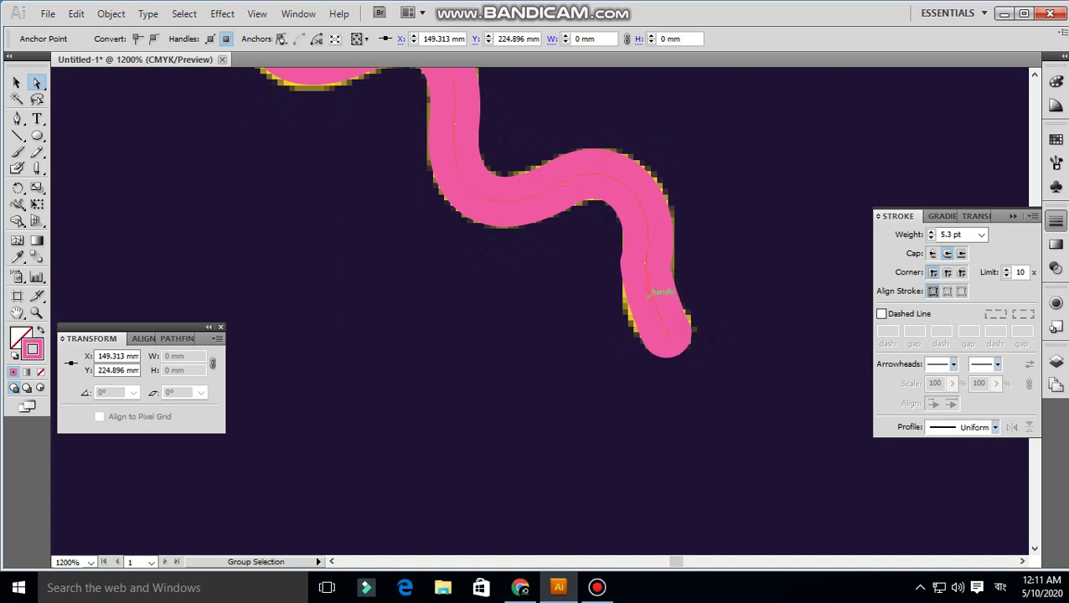
{"action": "key", "text": "ctrl+z"}
{"action": "key", "text": "ctrl+z"}
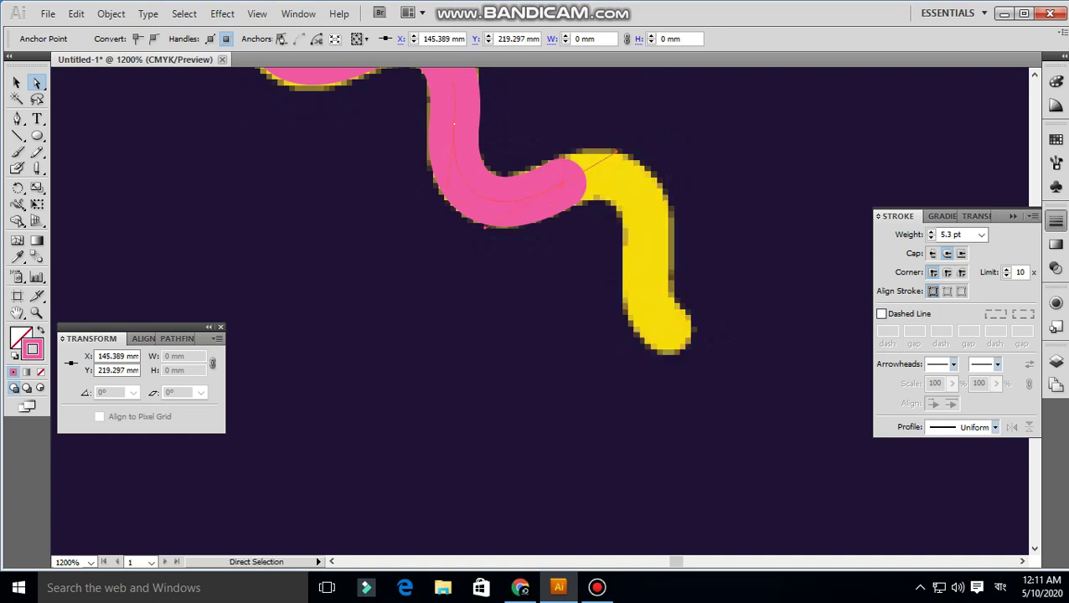
{"action": "key", "text": "ctrl+z"}
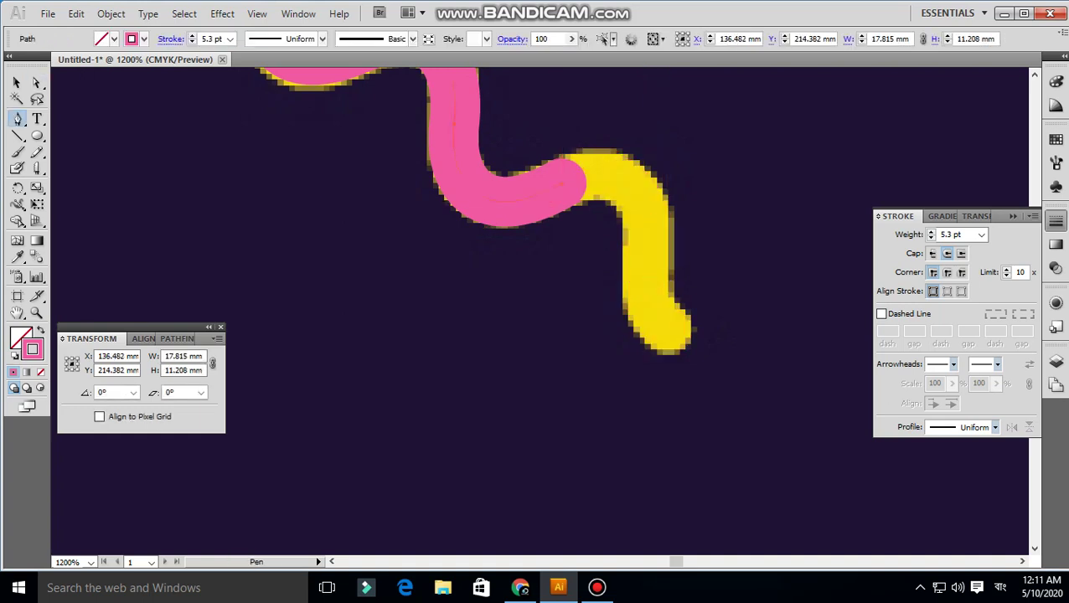
{"action": "left_click_drag", "start_coordinate": [577, 179], "coordinate": [649, 217]}
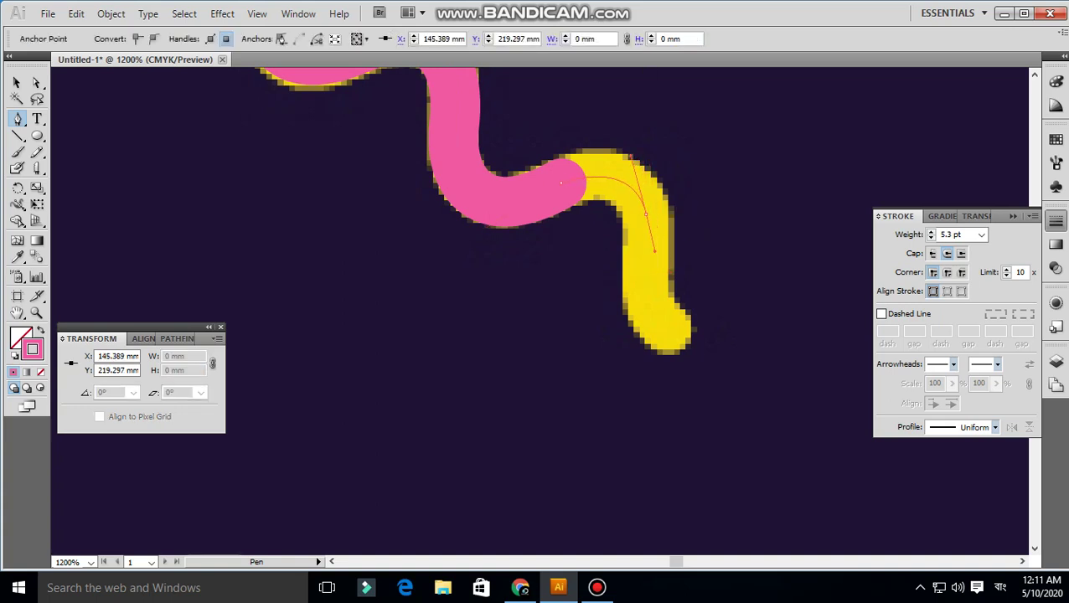
{"action": "mouse_move", "coordinate": [654, 250]}
{"action": "left_mouse_down"}
{"action": "mouse_move", "coordinate": [667, 337]}
{"action": "mouse_move", "coordinate": [687, 361]}
{"action": "left_mouse_up"}
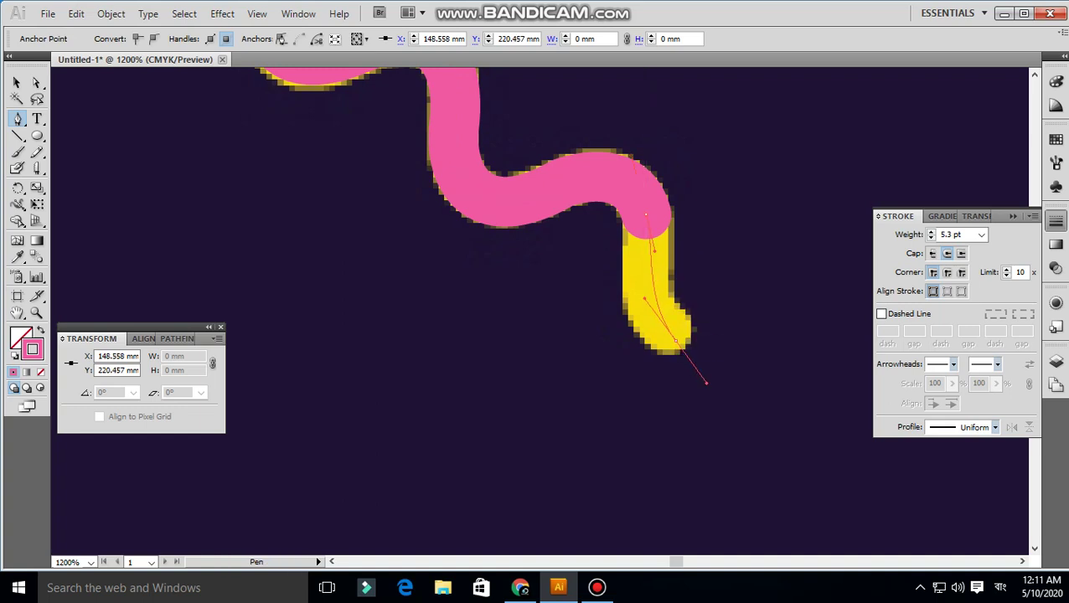
{"action": "key", "text": "ctrl+z"}
{"action": "left_click_drag", "start_coordinate": [654, 251], "coordinate": [679, 345]}
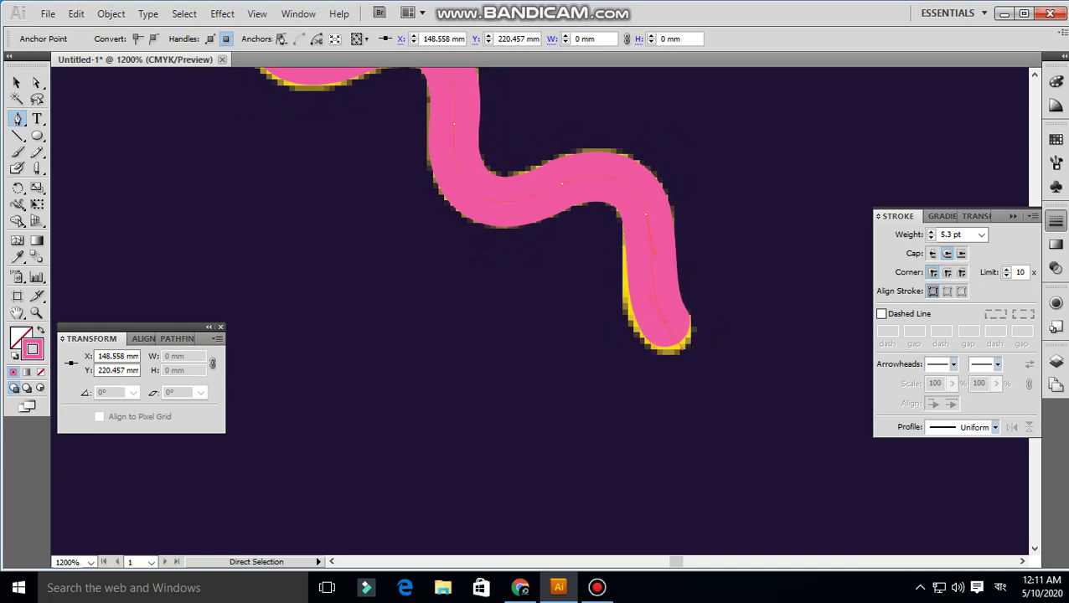
Recolor the wavy path yellow from the circle with the Eyedropper and show the Layers panel.
{"action": "key", "text": "ctrl+minus"}
{"action": "key", "text": "ctrl+minus"}
{"action": "key", "text": "ctrl+minus"}
{"action": "key", "text": "ctrl+minus"}
{"action": "key", "text": "ctrl+minus"}
{"action": "key", "text": "ctrl+minus"}
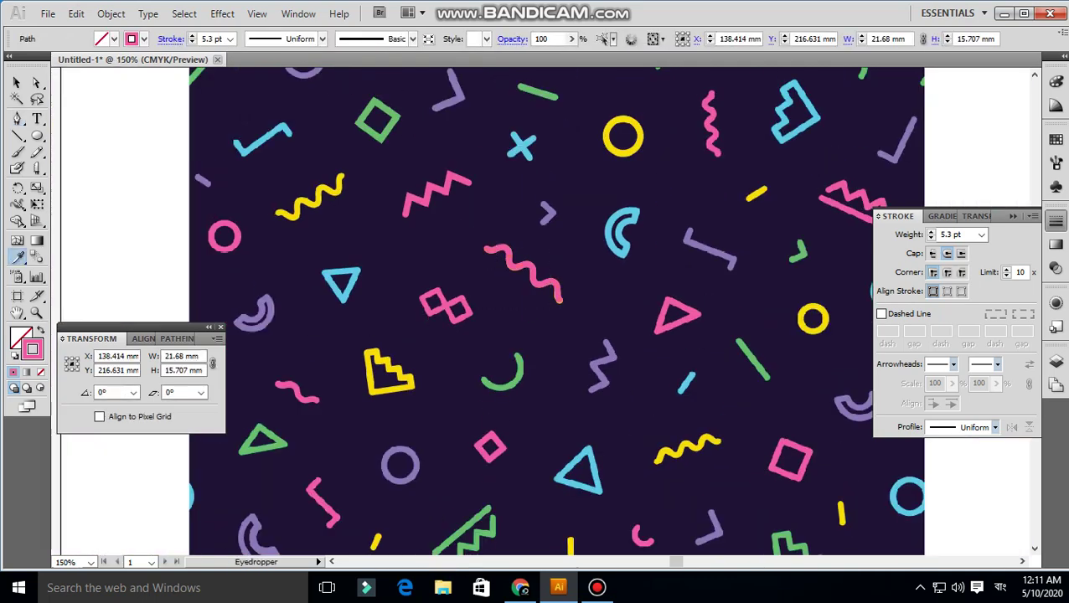
{"action": "left_click", "coordinate": [622, 135]}
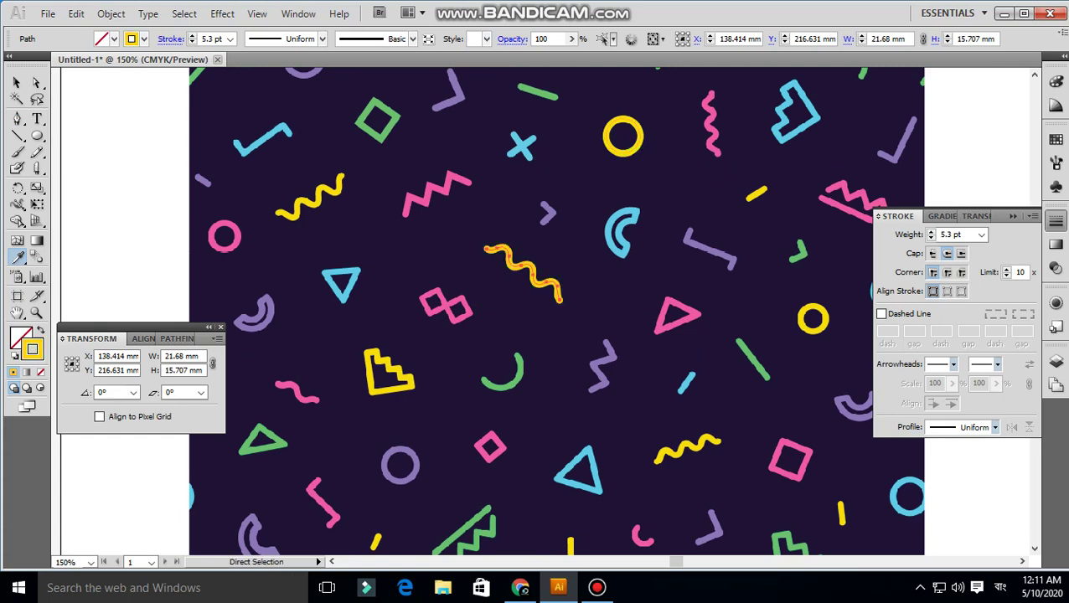
{"action": "key", "text": "ctrl+shift+a"}
{"action": "left_click", "coordinate": [1056, 361]}
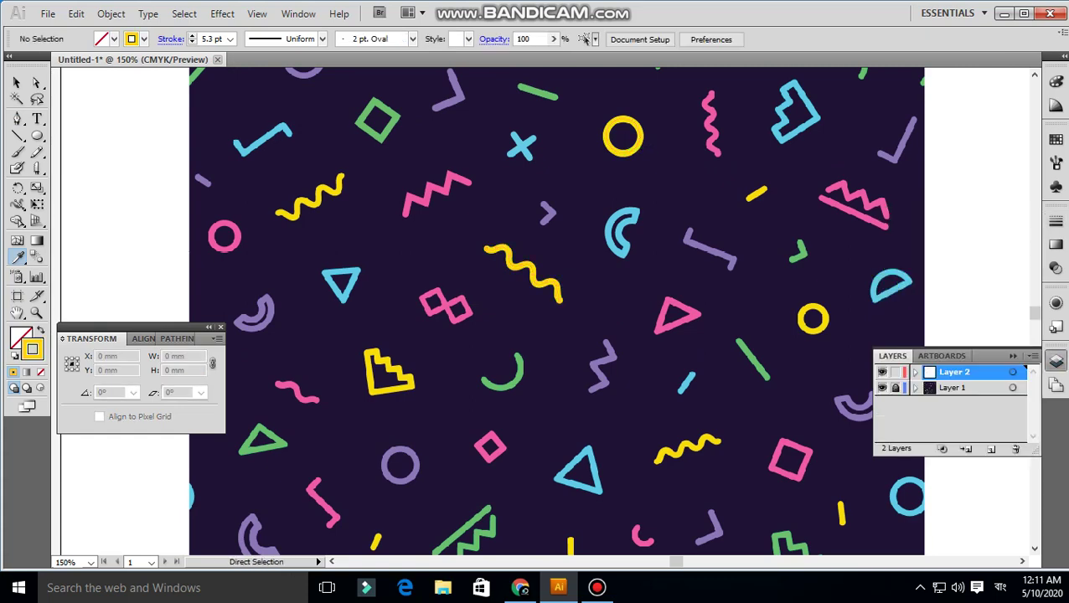
{"action": "key", "text": "m"}
{"action": "key", "text": "ctrl+minus"}
{"action": "key", "text": "ctrl+minus"}
{"action": "key", "text": "ctrl+minus"}
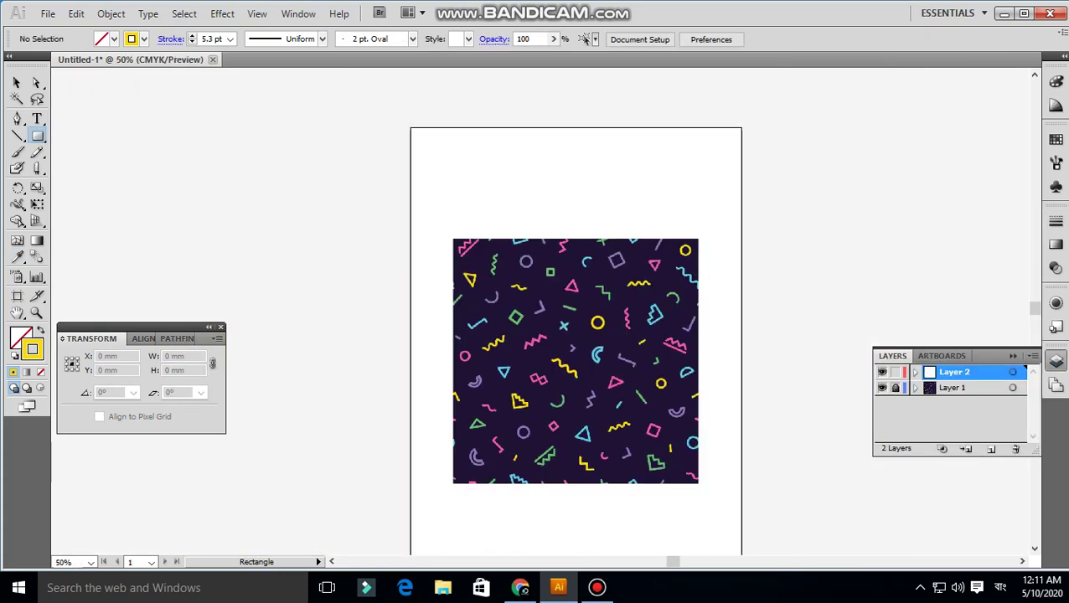
Draw a dark purple rectangle over the pattern area and paste it in back behind the confetti.
{"action": "mouse_move", "coordinate": [406, 178]}
{"action": "left_mouse_down"}
{"action": "mouse_move", "coordinate": [783, 478]}
{"action": "mouse_move", "coordinate": [730, 475]}
{"action": "left_mouse_up"}
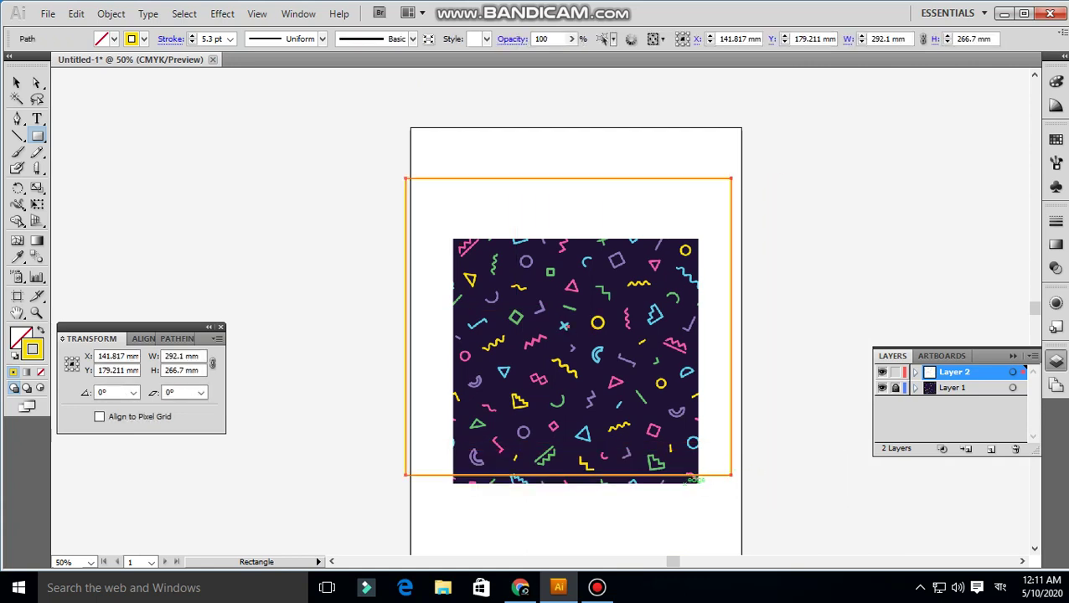
{"action": "left_click", "coordinate": [553, 394]}
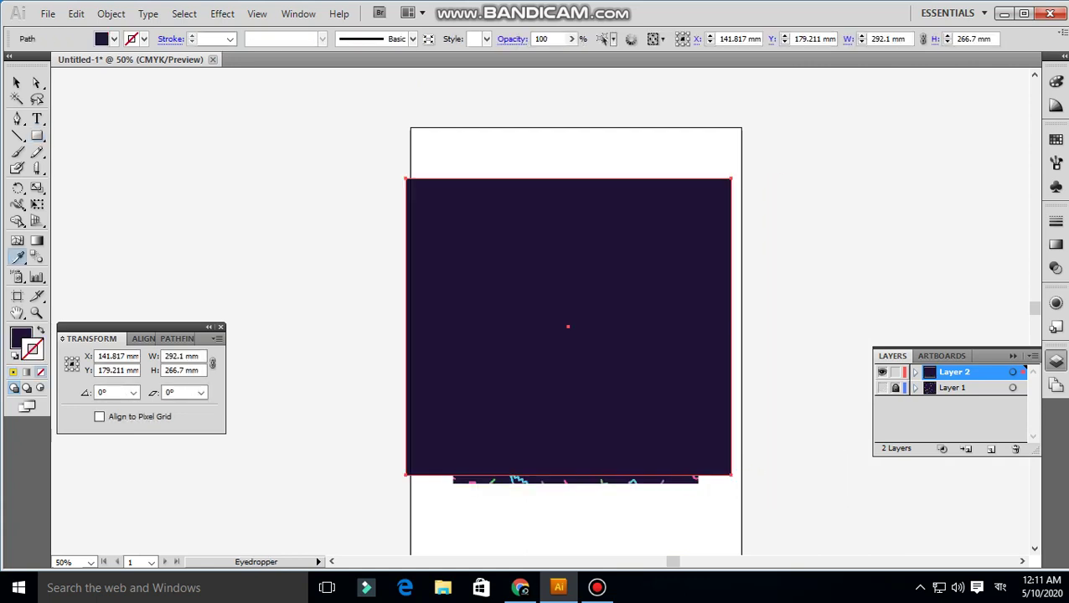
{"action": "key", "text": "ctrl+x"}
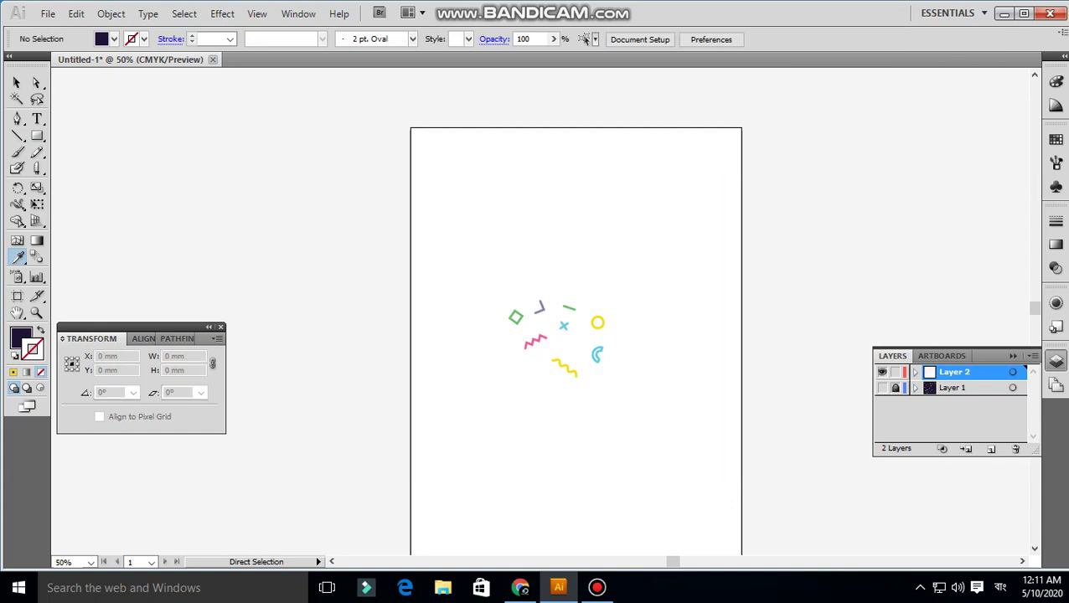
{"action": "key", "text": "ctrl+b"}
{"action": "key", "text": "ctrl+shift+a"}
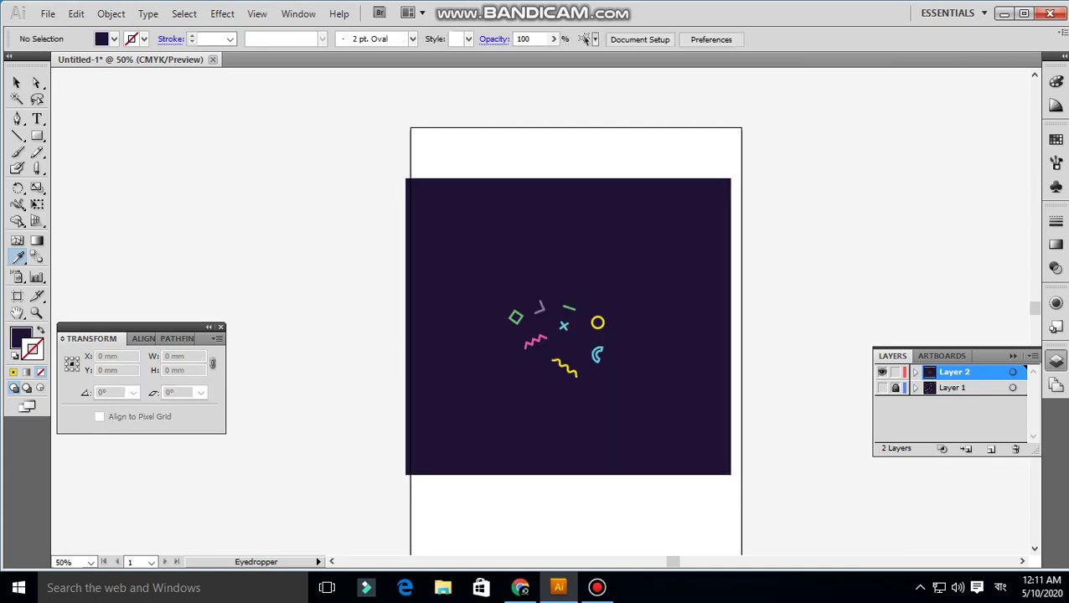
{"action": "key", "text": "ctrl+a"}
{"action": "key", "text": "ctrl+shift+a"}
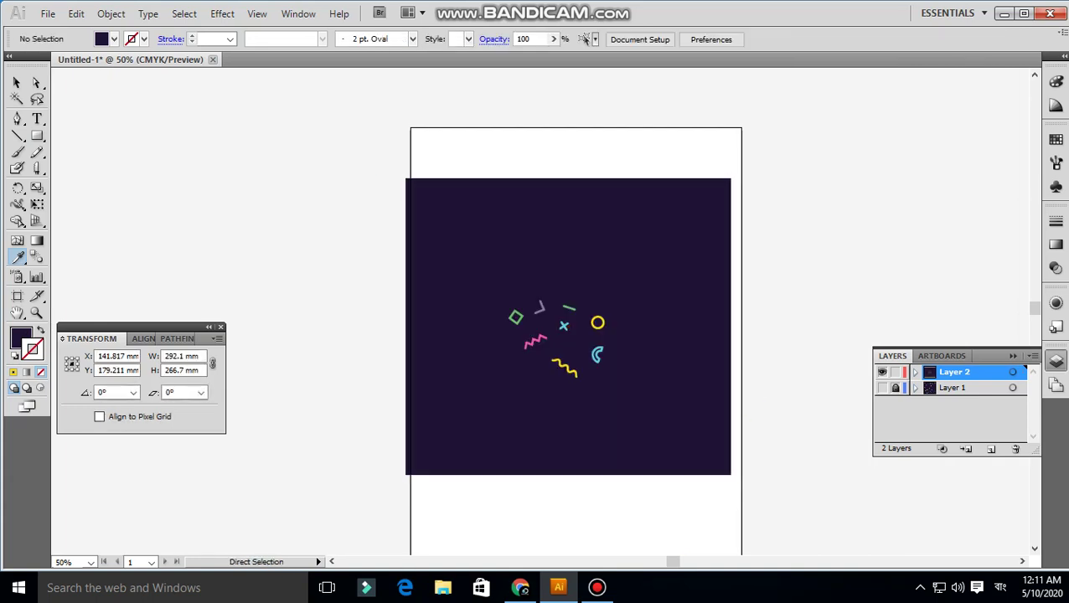
{"action": "left_click_drag", "start_coordinate": [394, 235], "coordinate": [783, 423]}
Marquee-select the confetti cluster shapes at 100% zoom.
{"action": "key", "text": "v"}
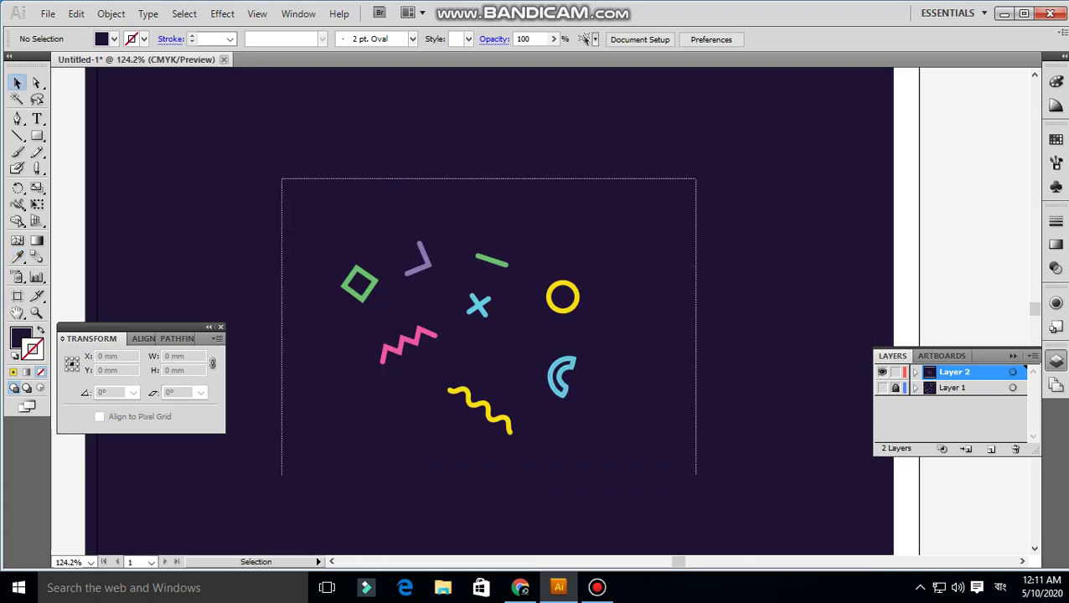
{"action": "left_click_drag", "start_coordinate": [282, 179], "coordinate": [694, 472]}
{"action": "key", "text": "ctrl+1"}
{"action": "key", "text": "a"}
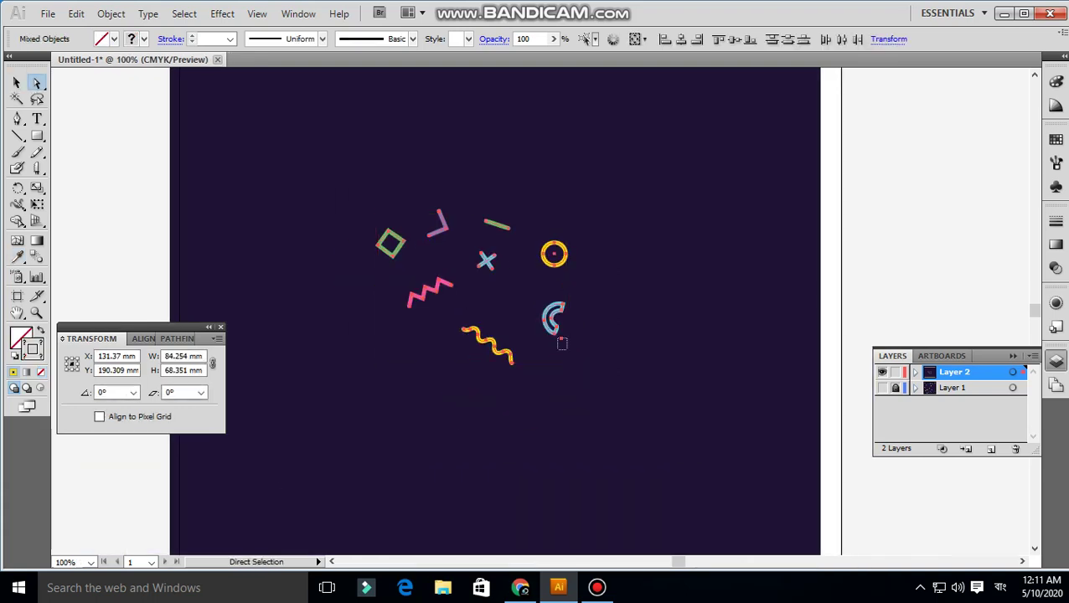
{"action": "left_click", "coordinate": [558, 329]}
{"action": "key", "text": "ctrl+shift+a"}
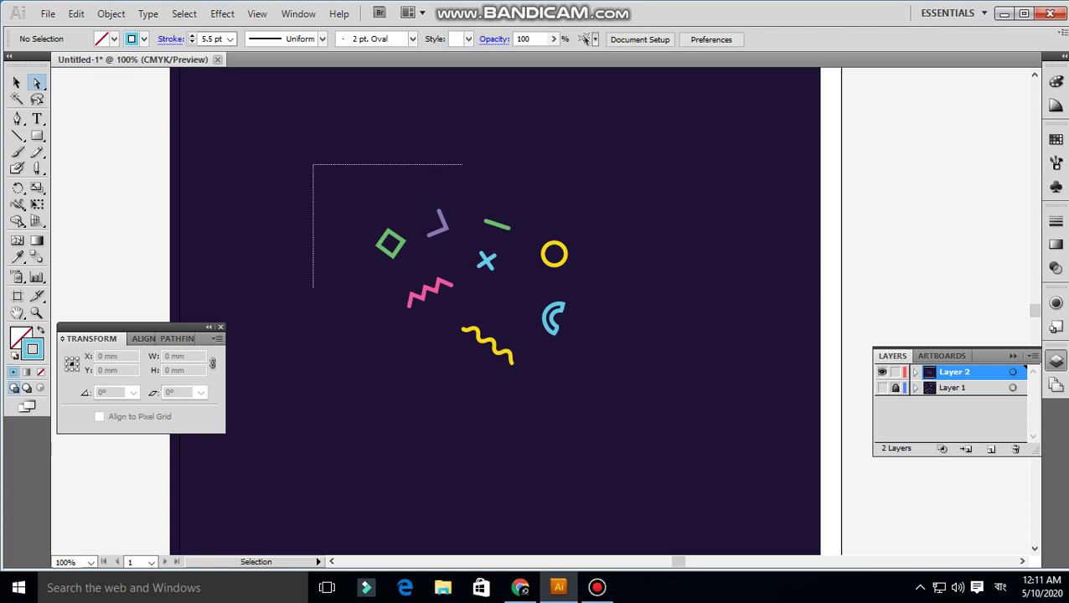
{"action": "left_click_drag", "start_coordinate": [462, 287], "coordinate": [586, 377]}
Undo a trial copy of the cluster, then copy the cluster up and left.
{"action": "left_click_drag", "start_coordinate": [554, 321], "coordinate": [446, 428]}
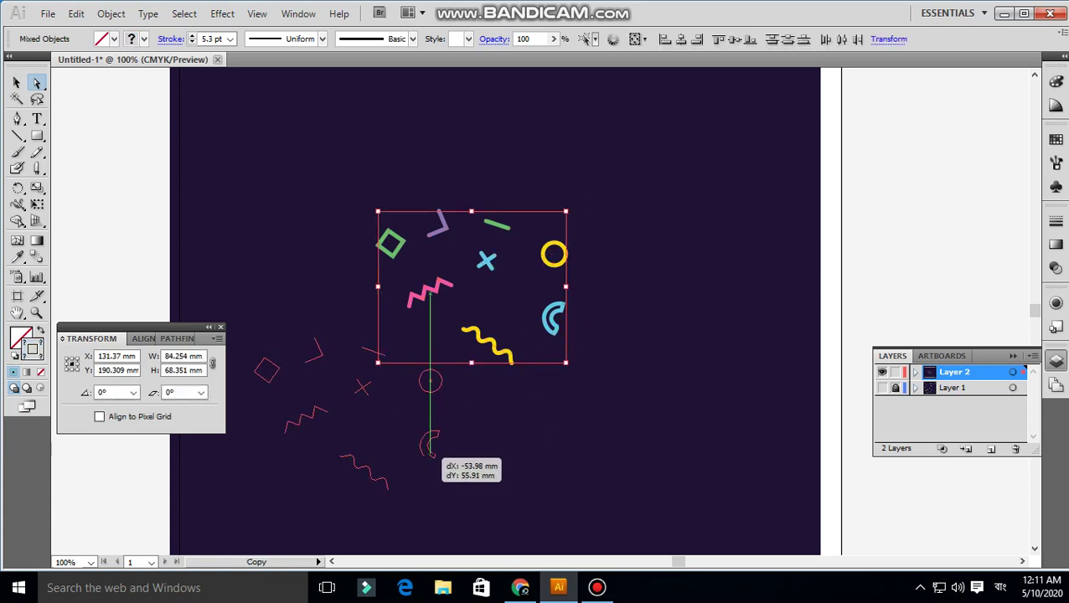
{"action": "key", "text": "ctrl+shift+a"}
{"action": "key", "text": "ctrl+minus"}
{"action": "key", "text": "ctrl+z"}
{"action": "key", "text": "ctrl+z"}
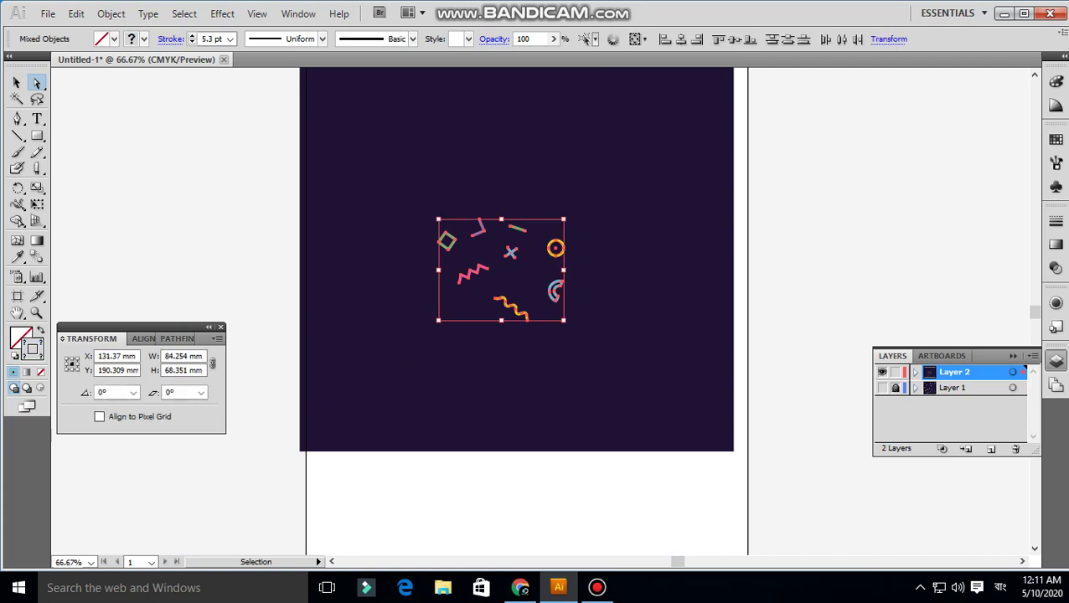
{"action": "mouse_move", "coordinate": [555, 291]}
{"action": "left_mouse_down"}
{"action": "mouse_move", "coordinate": [516, 179]}
{"action": "mouse_move", "coordinate": [526, 180]}
{"action": "left_mouse_up"}
{"action": "key", "text": "ctrl+shift+a"}
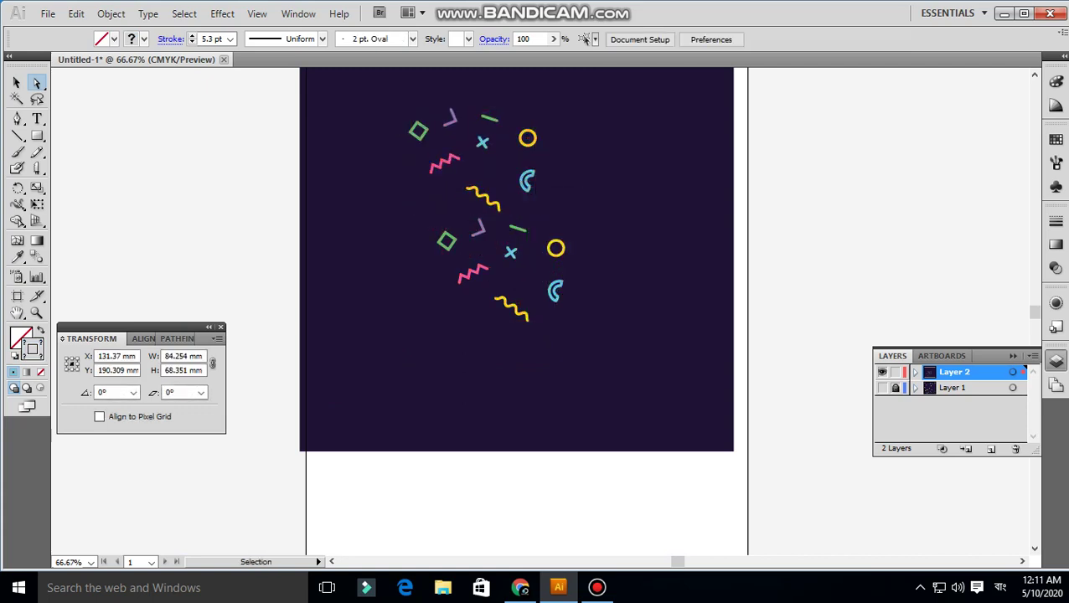
Copy both clusters up-right, undo a downward copy, and select all the confetti.
{"action": "left_click_drag", "start_coordinate": [357, 112], "coordinate": [650, 385]}
{"action": "mouse_move", "coordinate": [555, 248]}
{"action": "left_mouse_down"}
{"action": "mouse_move", "coordinate": [670, 219]}
{"action": "mouse_move", "coordinate": [675, 209]}
{"action": "left_mouse_up"}
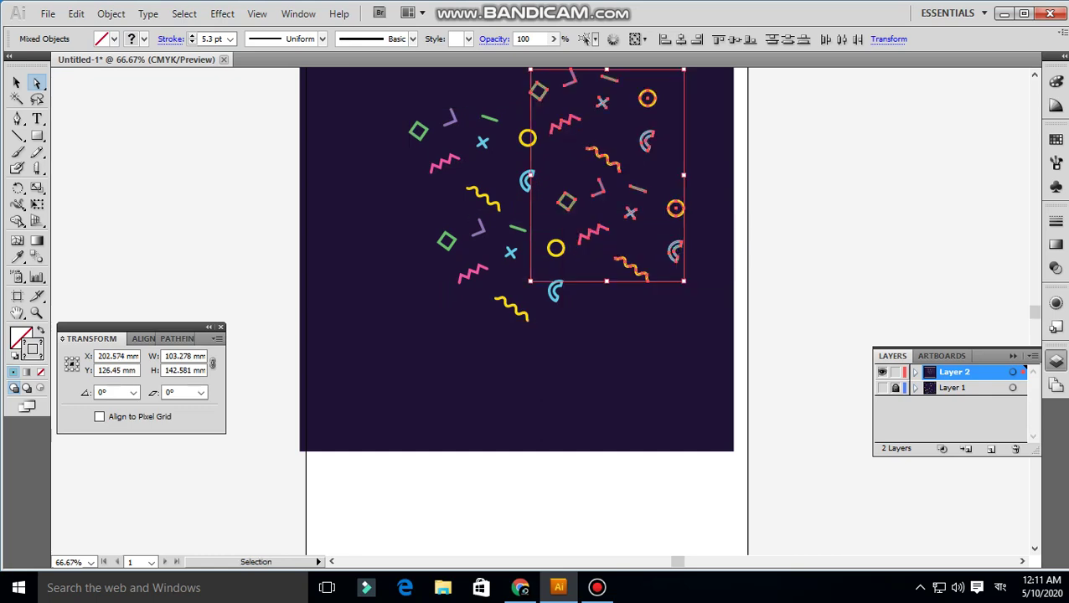
{"action": "left_click_drag", "start_coordinate": [604, 227], "coordinate": [653, 442]}
{"action": "key", "text": "ctrl+minus"}
{"action": "key", "text": "ctrl+z"}
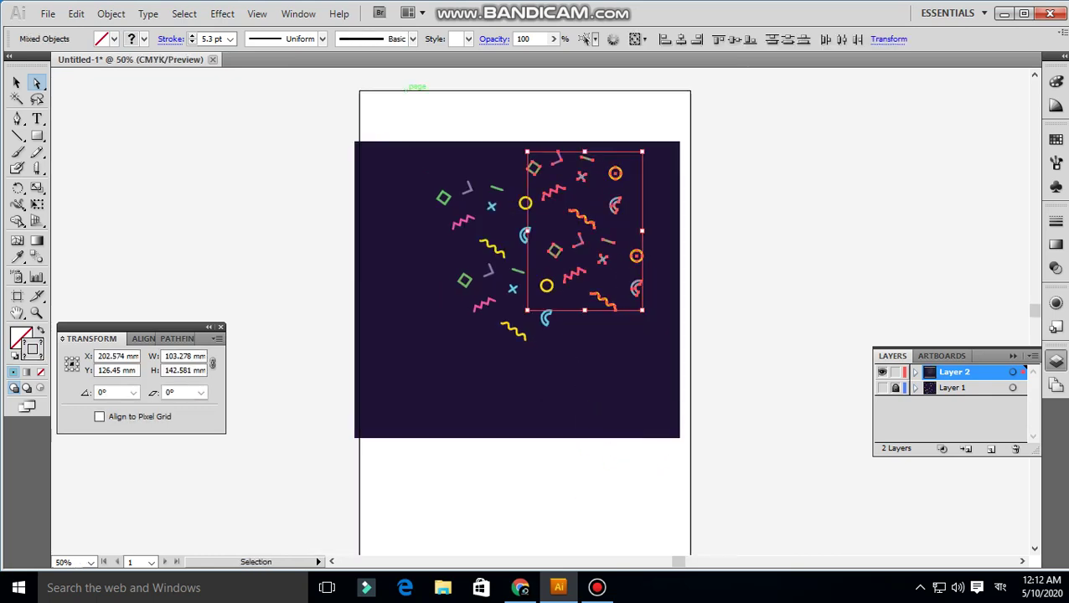
{"action": "key", "text": "ctrl+a"}
Group the confetti and Alt+arrow copy it 200 mm left, down and right.
{"action": "key", "text": "ctrl+g"}
{"action": "key", "text": "ctrl+k"}
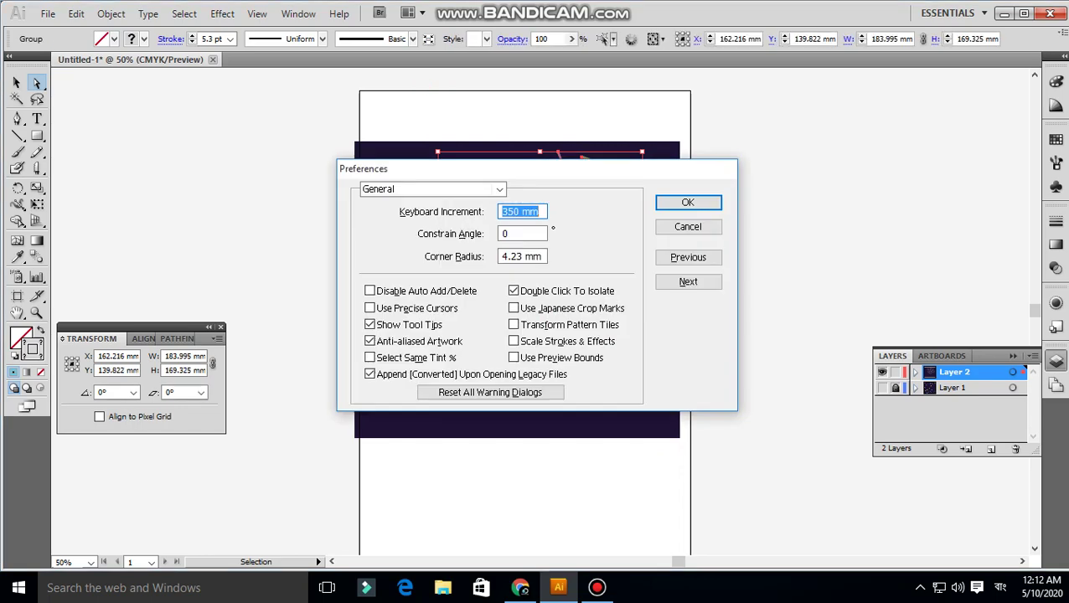
{"action": "key", "text": "Return"}
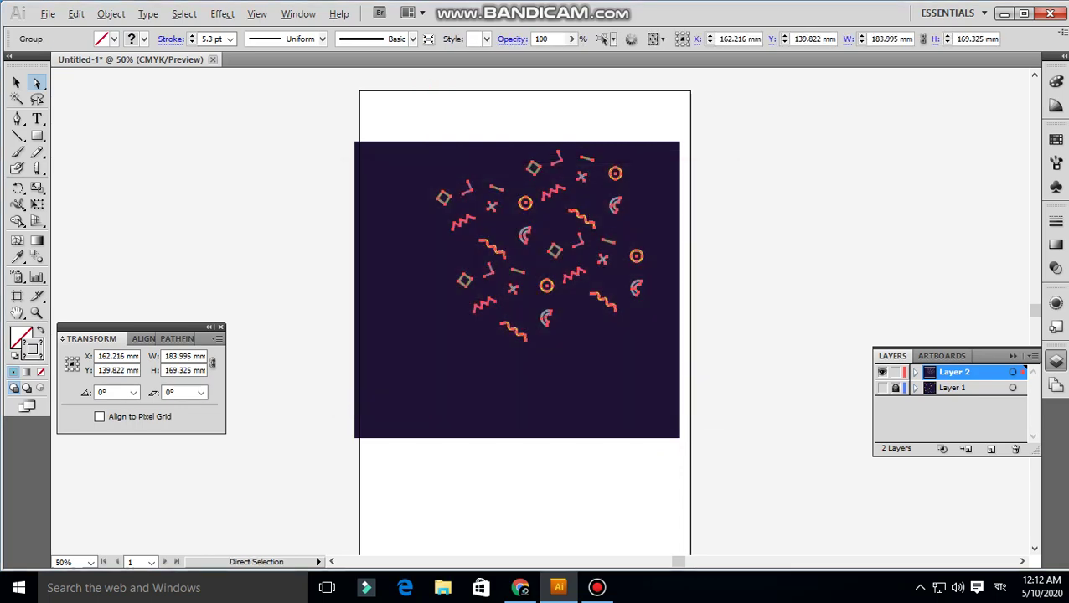
{"action": "key", "text": "alt+Left"}
{"action": "key", "text": "alt+Down"}
{"action": "key", "text": "alt+Right"}
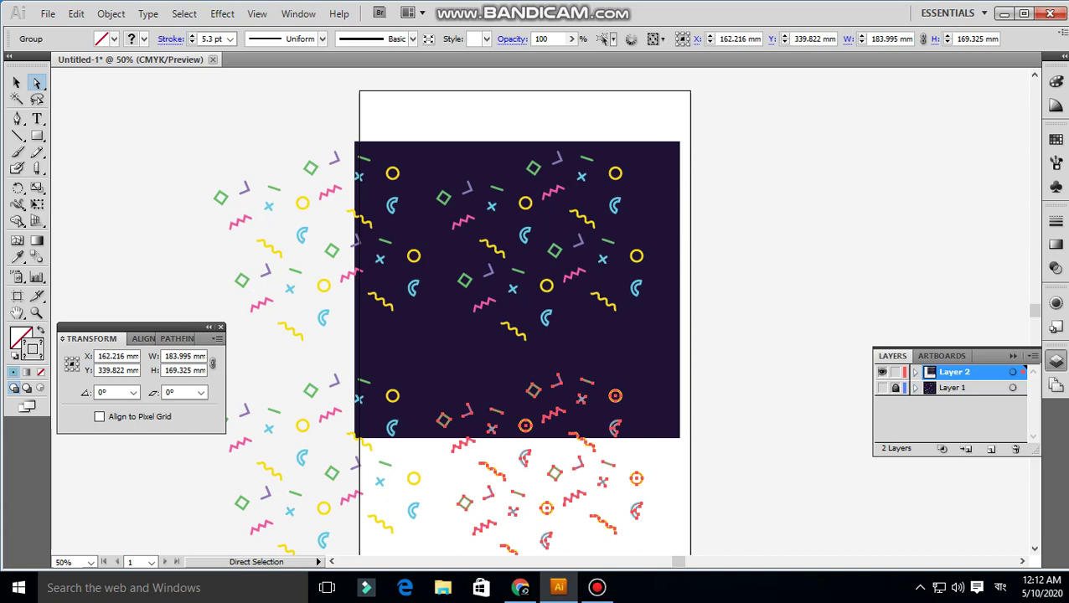
{"action": "key", "text": "ctrl+shift+a"}
Stretch the dark purple rectangle to cover the whole artboard behind the tiles.
{"action": "left_click", "coordinate": [514, 289]}
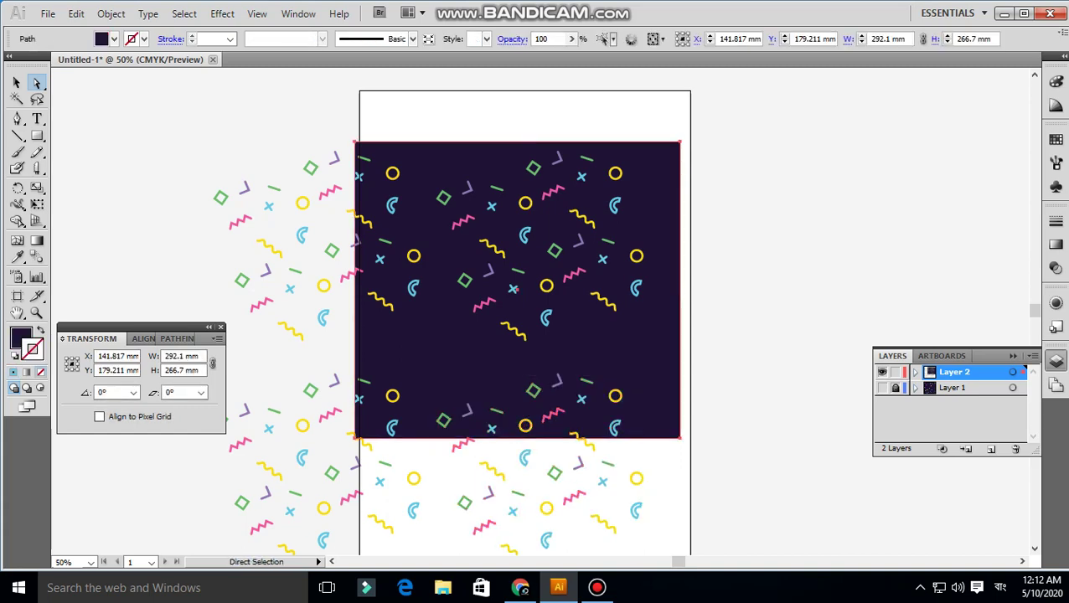
{"action": "mouse_move", "coordinate": [575, 334]}
{"action": "left_mouse_down"}
{"action": "mouse_move", "coordinate": [448, 369]}
{"action": "mouse_move", "coordinate": [400, 225]}
{"action": "left_mouse_up"}
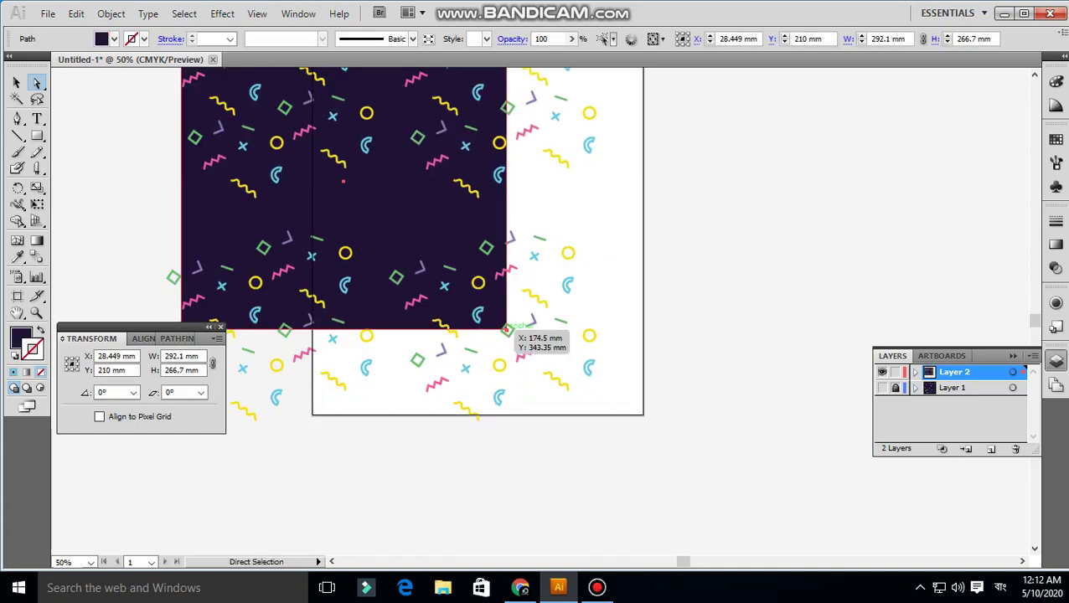
{"action": "left_click_drag", "start_coordinate": [506, 329], "coordinate": [643, 412]}
{"action": "key", "text": "ctrl+shift+a"}
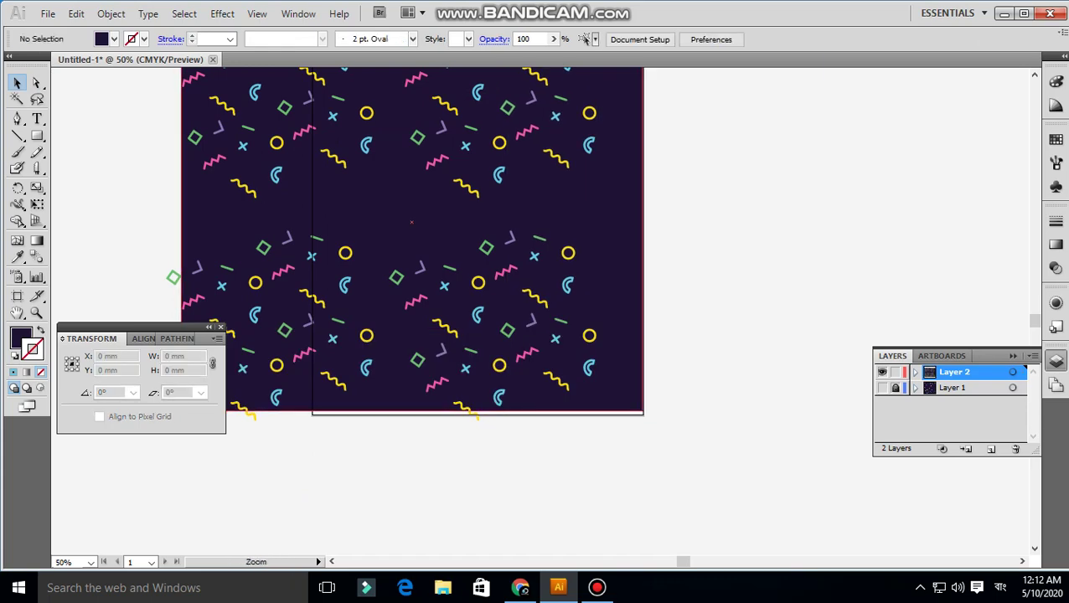
{"action": "scroll", "coordinate": [411, 222], "scroll_direction": "up", "scroll_amount": 3}
{"action": "scroll", "coordinate": [411, 222], "scroll_direction": "down", "scroll_amount": 3}
{"action": "left_click_drag", "start_coordinate": [412, 222], "coordinate": [414, 225]}
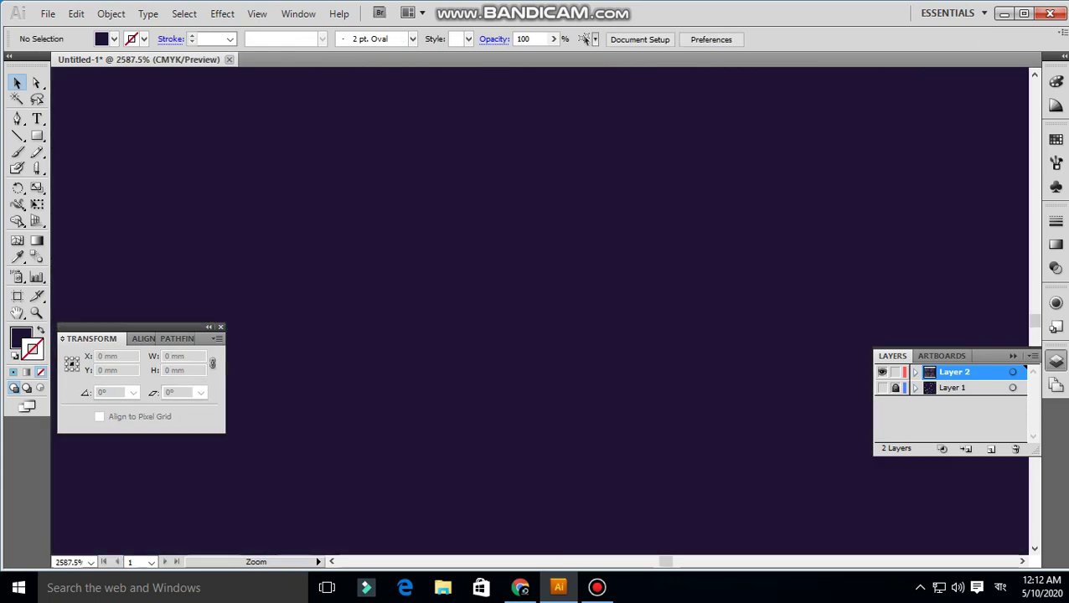
{"action": "key", "text": "ctrl+minus"}
{"action": "key", "text": "ctrl+minus"}
{"action": "key", "text": "ctrl+minus"}
{"action": "key", "text": "ctrl+minus"}
{"action": "key", "text": "ctrl+minus"}
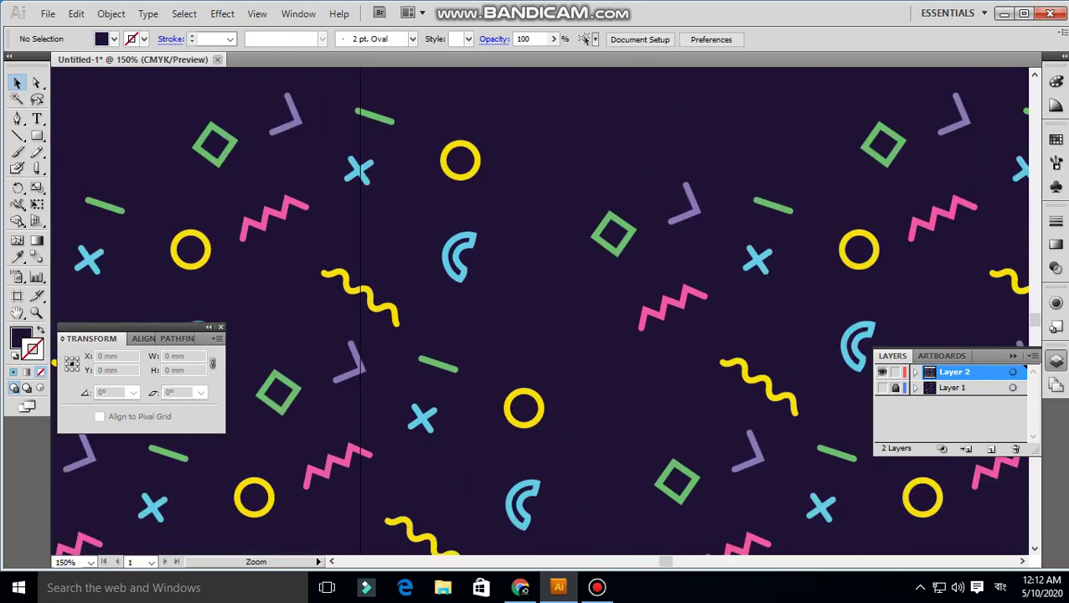
{"action": "key", "text": "ctrl+minus"}
{"action": "key", "text": "ctrl+minus"}
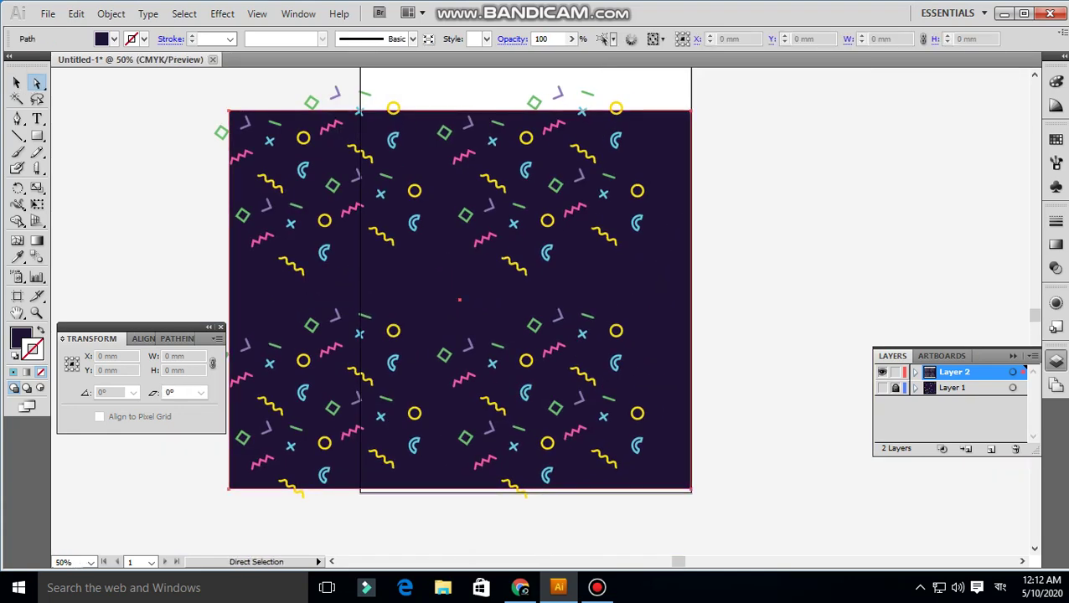
Alt-drag a shape from the lower-right tile into an empty gap.
{"action": "key", "text": "ctrl+a"}
{"action": "key", "text": "ctrl+shift+a"}
{"action": "key", "text": "ctrl+a"}
{"action": "key", "text": "ctrl+shift+a"}
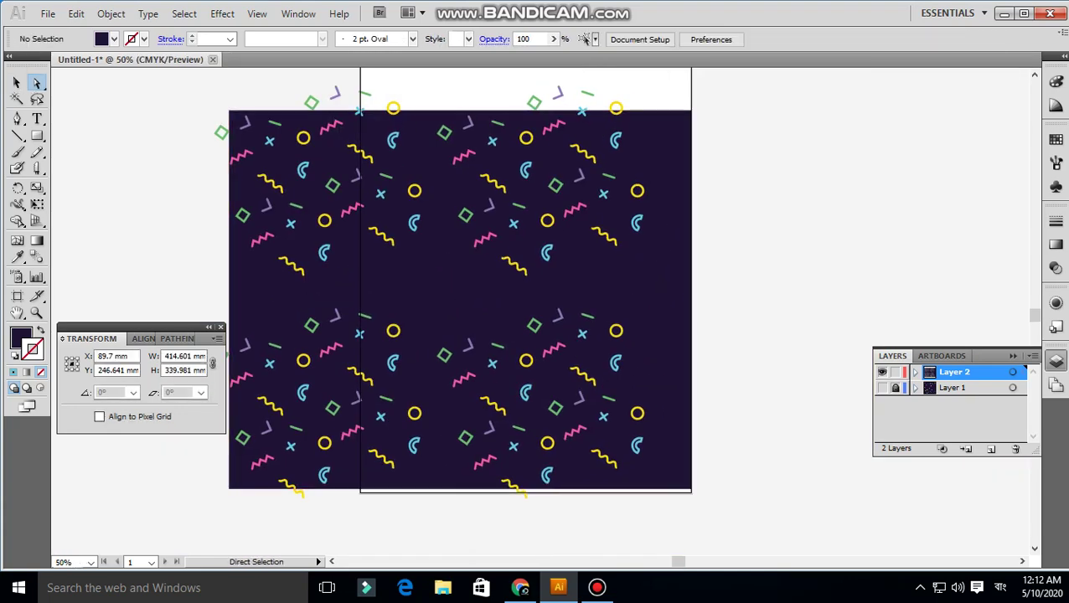
{"action": "left_click_drag", "start_coordinate": [533, 424], "coordinate": [542, 419]}
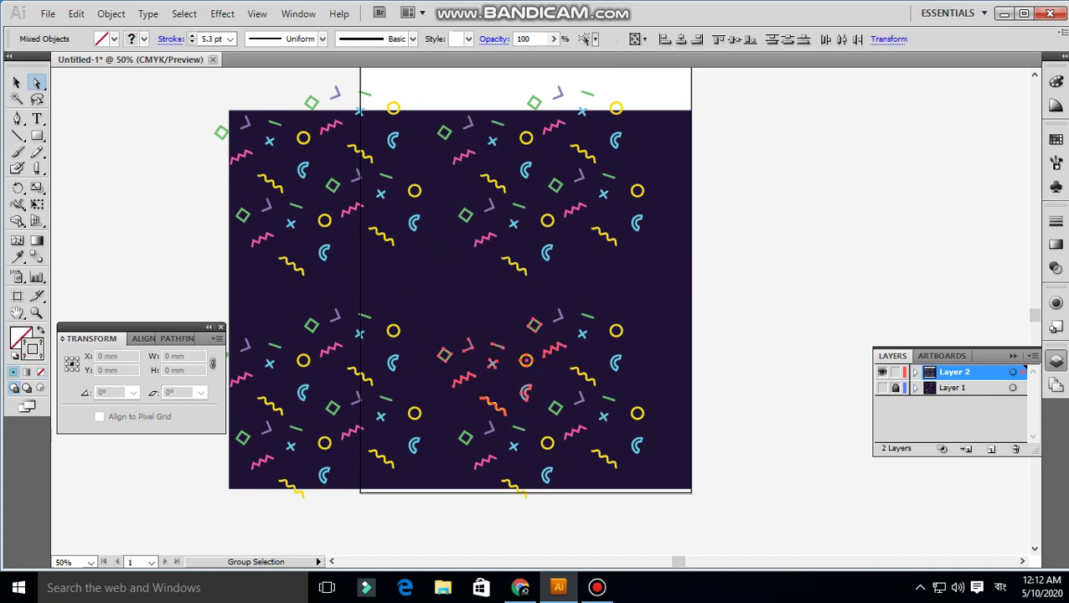
{"action": "key", "text": "ctrl+shift+a"}
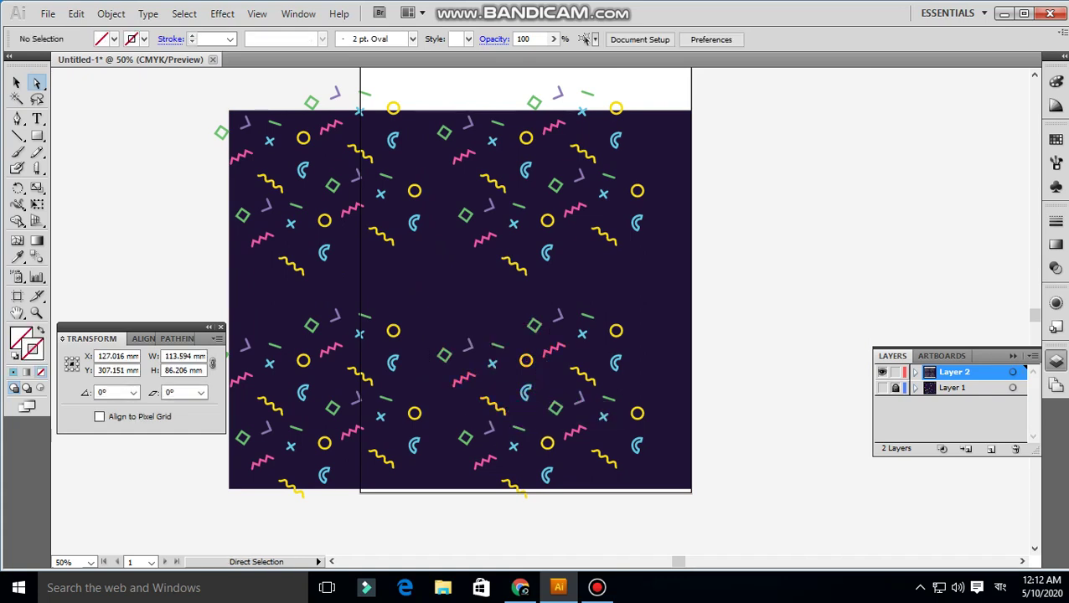
{"action": "mouse_move", "coordinate": [616, 463]}
{"action": "left_mouse_down"}
{"action": "mouse_move", "coordinate": [459, 335]}
{"action": "mouse_move", "coordinate": [596, 453]}
{"action": "left_mouse_up"}
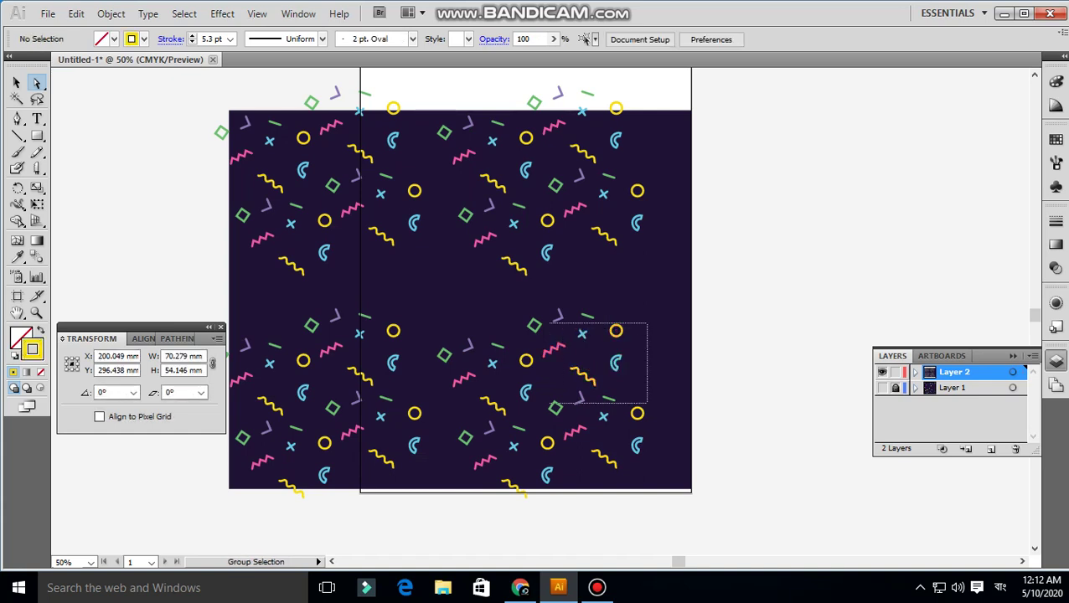
Copy a few shapes from the lower tile into the centre gap.
{"action": "mouse_move", "coordinate": [644, 321]}
{"action": "left_mouse_down"}
{"action": "mouse_move", "coordinate": [519, 419]}
{"action": "mouse_move", "coordinate": [530, 310]}
{"action": "mouse_move", "coordinate": [444, 278]}
{"action": "mouse_move", "coordinate": [554, 408]}
{"action": "left_mouse_up"}
{"action": "key", "text": "ctrl+shift+a"}
{"action": "mouse_move", "coordinate": [436, 318]}
{"action": "left_mouse_down"}
{"action": "mouse_move", "coordinate": [509, 382]}
{"action": "mouse_move", "coordinate": [456, 294]}
{"action": "left_mouse_up"}
{"action": "left_click_drag", "start_coordinate": [400, 268], "coordinate": [399, 268]}
{"action": "key", "text": "ctrl+shift+a"}
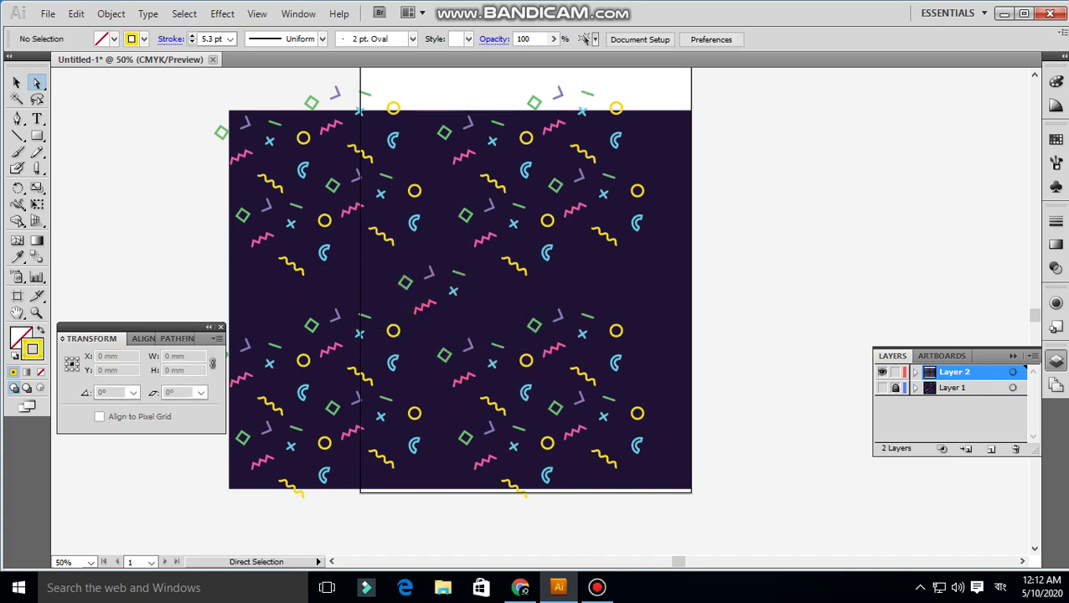
Copy the cyan C shape and diamond pair into another gap.
{"action": "left_click", "coordinate": [503, 400]}
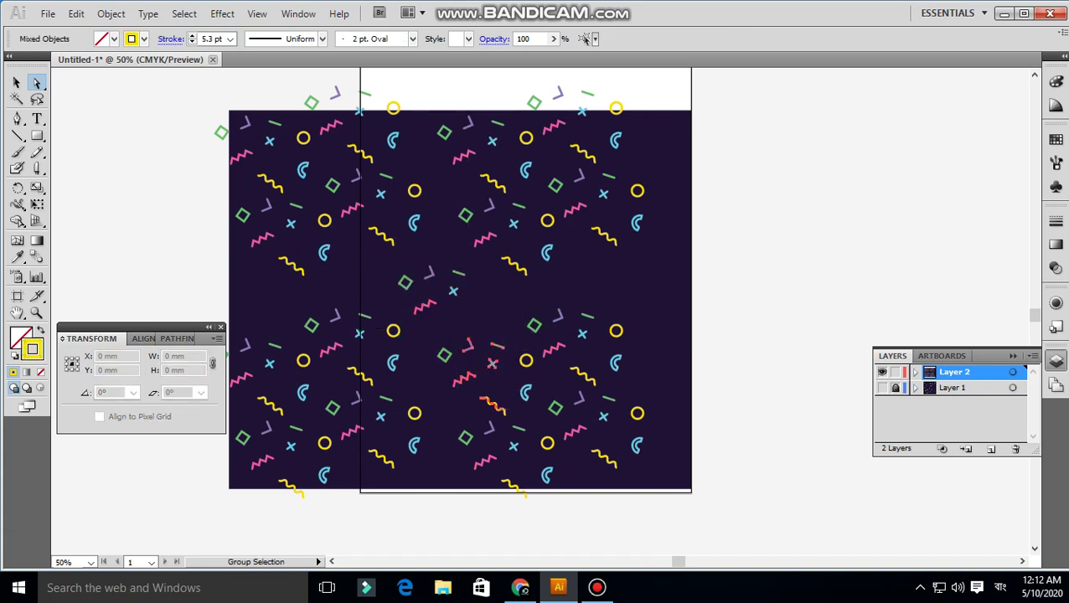
{"action": "key", "text": "ctrl+shift+a"}
{"action": "left_click", "coordinate": [492, 362]}
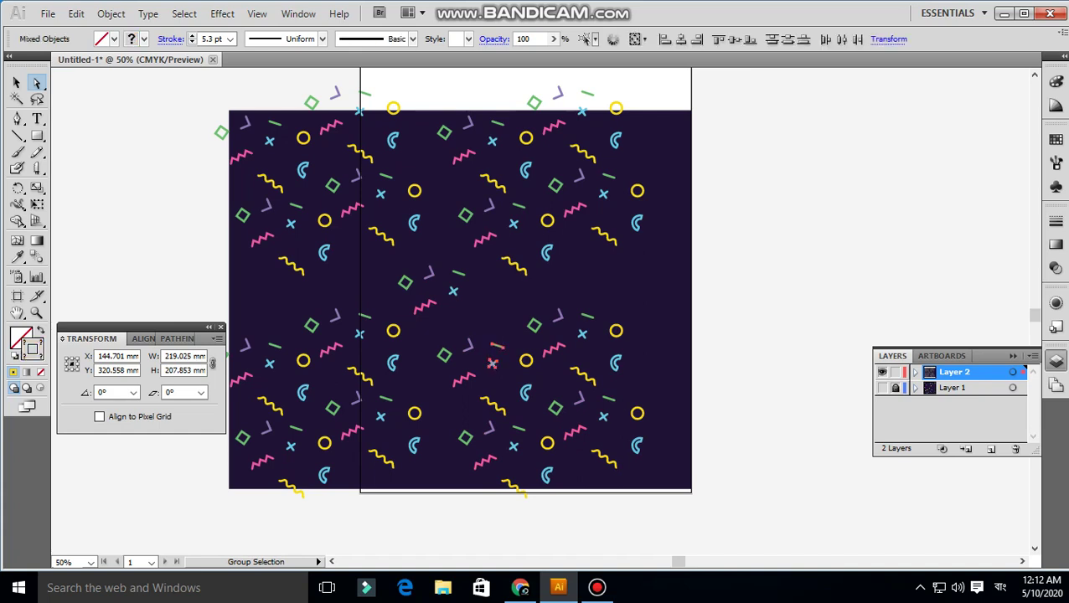
{"action": "left_click_drag", "start_coordinate": [525, 387], "coordinate": [480, 292]}
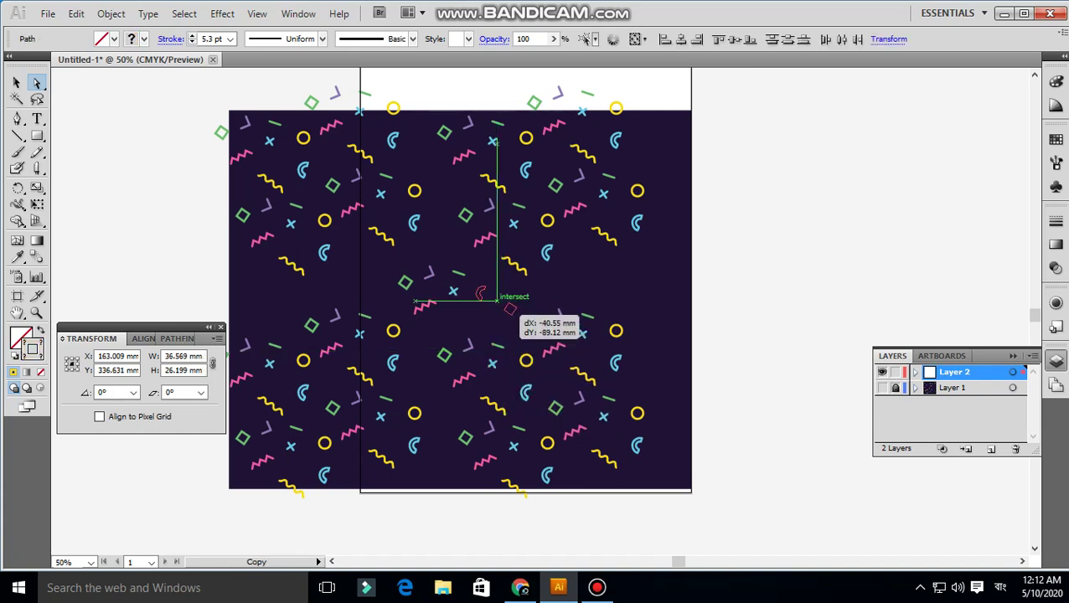
{"action": "key", "text": "ctrl+shift+a"}
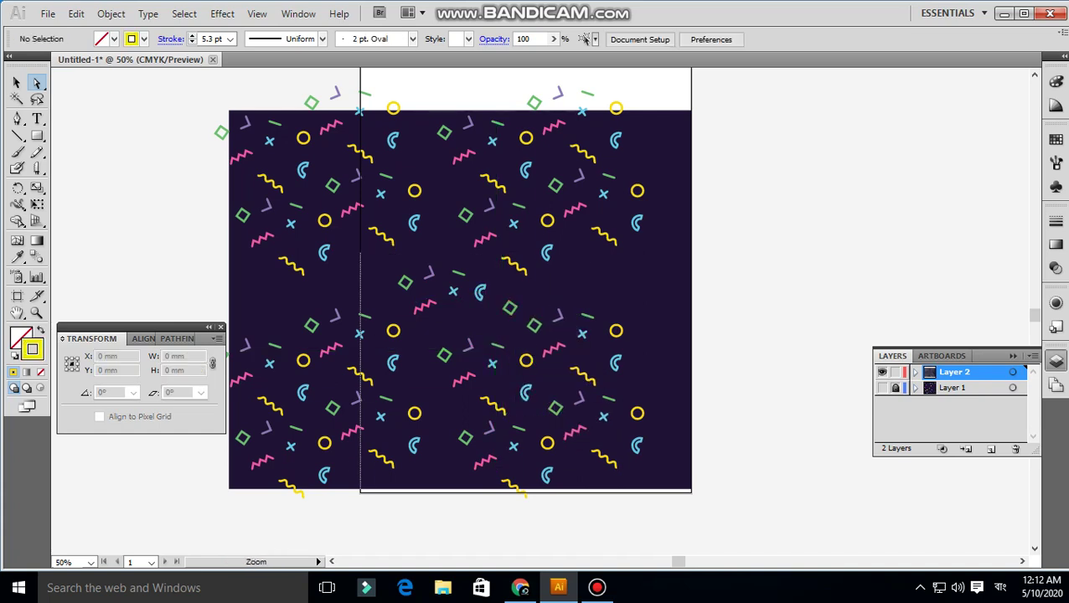
Copy the blue cross into an empty spot near the pattern centre.
{"action": "left_click_drag", "start_coordinate": [393, 255], "coordinate": [619, 498]}
{"action": "left_click_drag", "start_coordinate": [469, 302], "coordinate": [464, 328]}
{"action": "left_click_drag", "start_coordinate": [485, 409], "coordinate": [508, 427]}
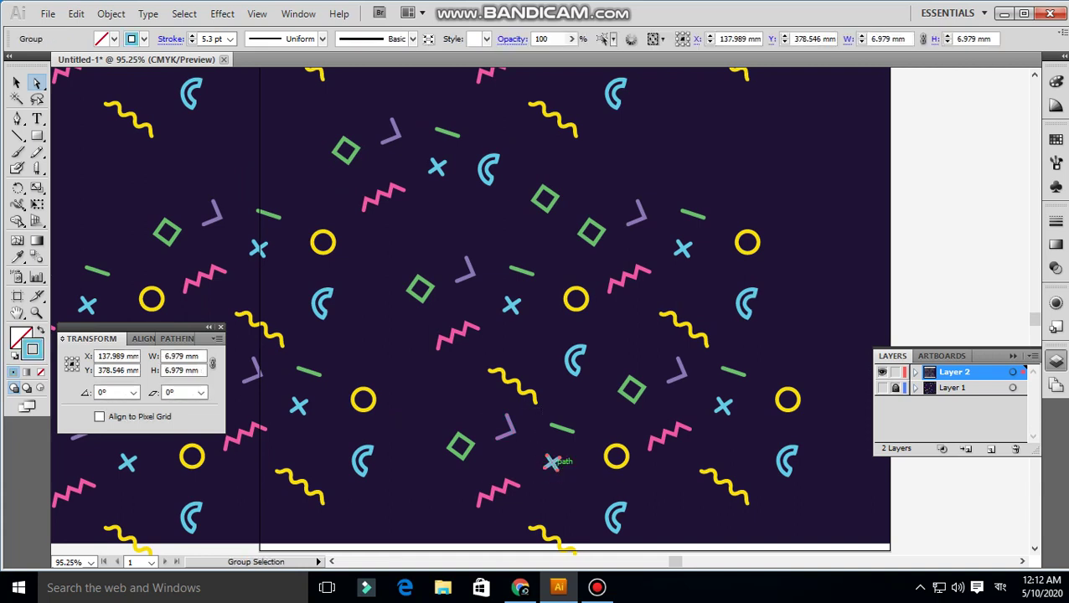
{"action": "left_click_drag", "start_coordinate": [550, 462], "coordinate": [428, 218]}
{"action": "key", "text": "v"}
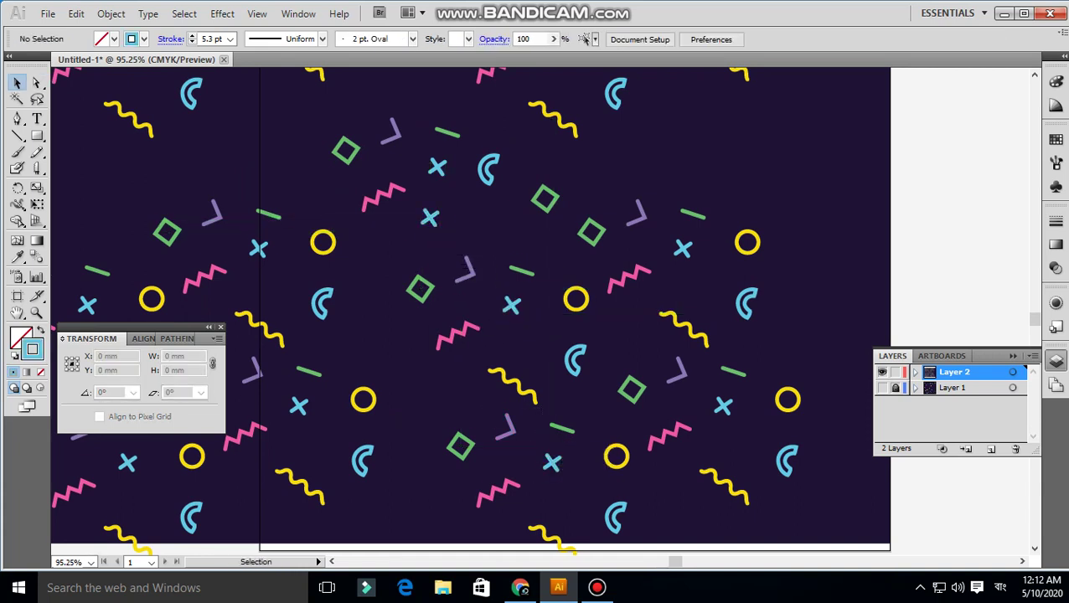
{"action": "left_click", "coordinate": [429, 217]}
{"action": "key", "text": "ctrl+minus"}
{"action": "key", "text": "ctrl+minus"}
Delete all tiles except the lower-right block and Alt-drag copies of it up and left.
{"action": "left_click_drag", "start_coordinate": [762, 178], "coordinate": [251, 268]}
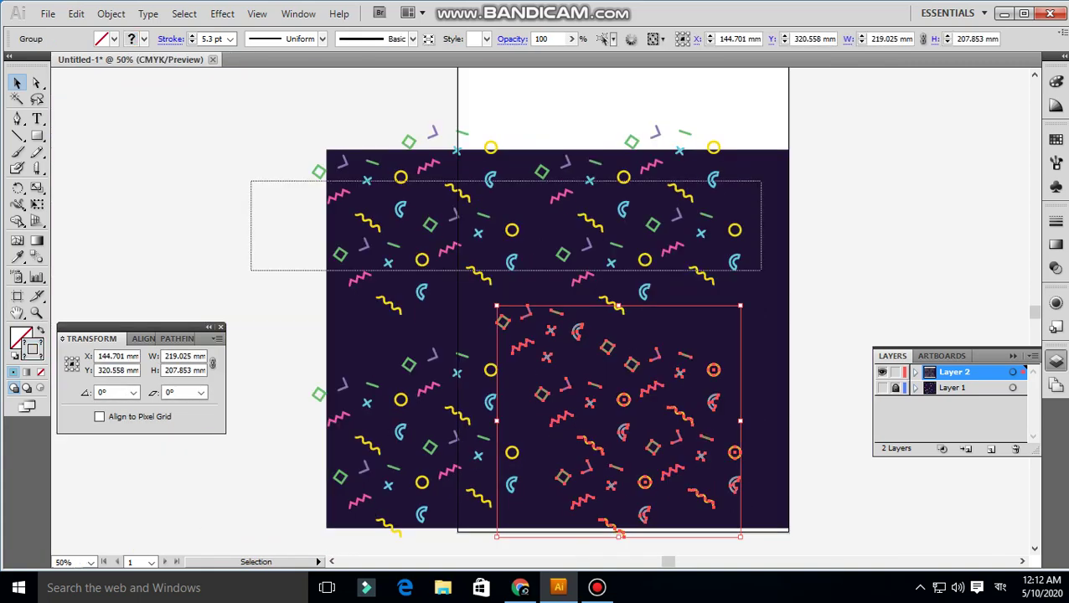
{"action": "key", "text": "Delete"}
{"action": "left_click_drag", "start_coordinate": [286, 335], "coordinate": [393, 421]}
{"action": "key", "text": "Delete"}
{"action": "key", "text": "Delete"}
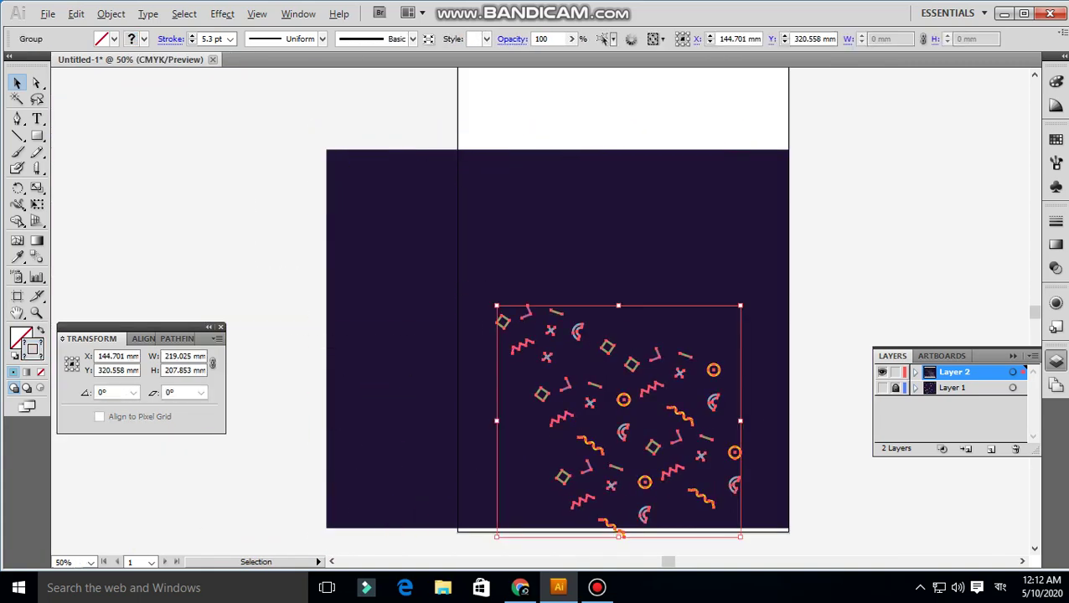
{"action": "mouse_move", "coordinate": [618, 419]}
{"action": "left_mouse_down"}
{"action": "mouse_move", "coordinate": [618, 193]}
{"action": "mouse_move", "coordinate": [395, 194]}
{"action": "left_mouse_up"}
{"action": "left_click_drag", "start_coordinate": [395, 194], "coordinate": [395, 419]}
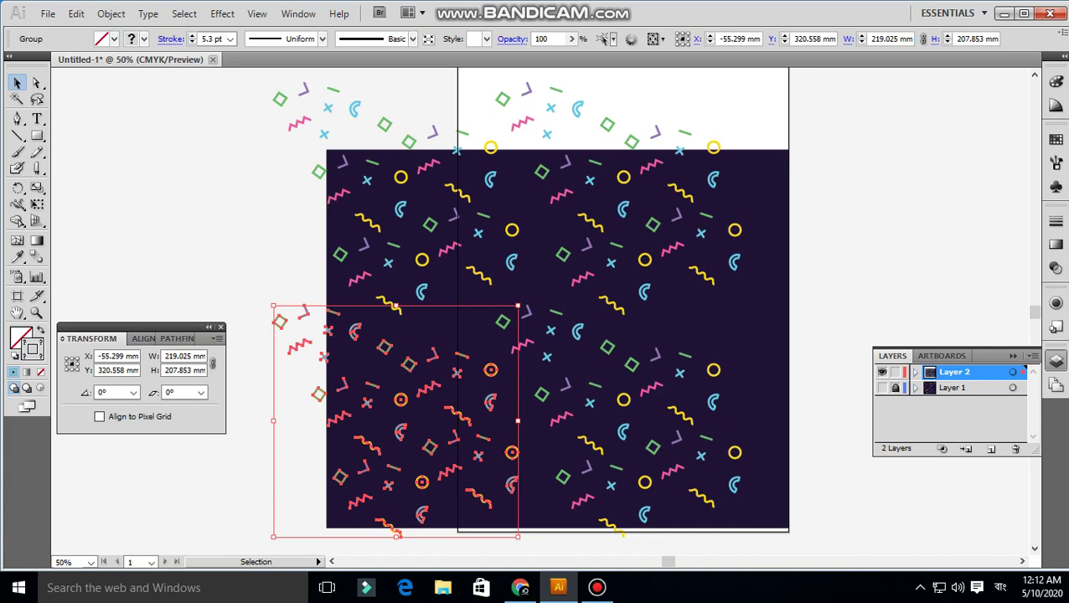
{"action": "key", "text": "ctrl+shift+a"}
Select the diamond, zigzag and circle near the tile seam for copying.
{"action": "scroll", "coordinate": [353, 318], "scroll_direction": "up", "scroll_amount": 3}
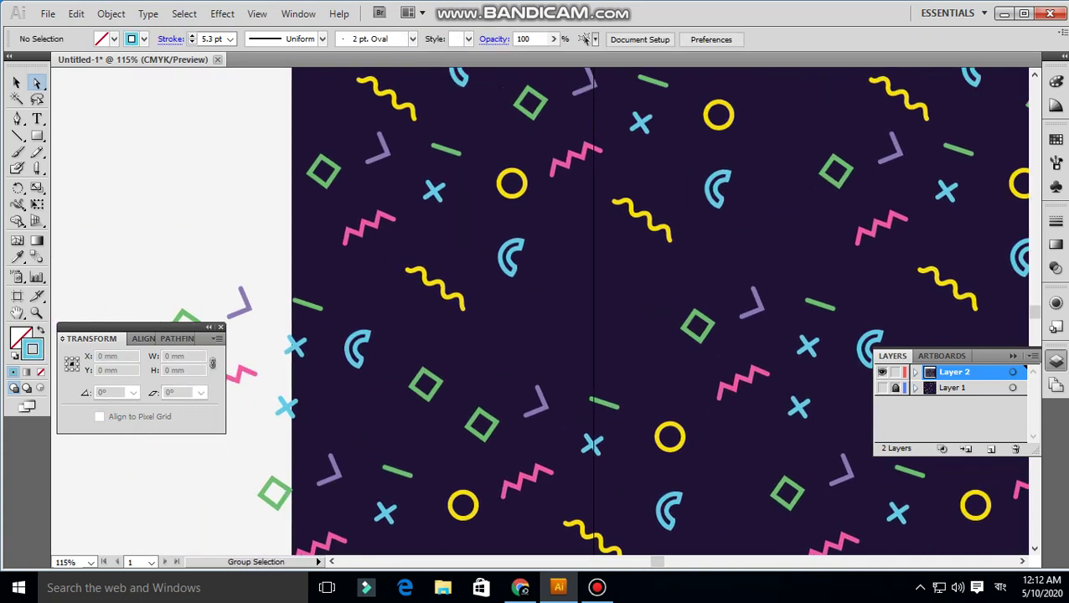
{"action": "left_click_drag", "start_coordinate": [546, 306], "coordinate": [545, 306]}
{"action": "mouse_move", "coordinate": [417, 347]}
{"action": "left_mouse_down"}
{"action": "mouse_move", "coordinate": [544, 482]}
{"action": "mouse_move", "coordinate": [636, 327]}
{"action": "left_mouse_up"}
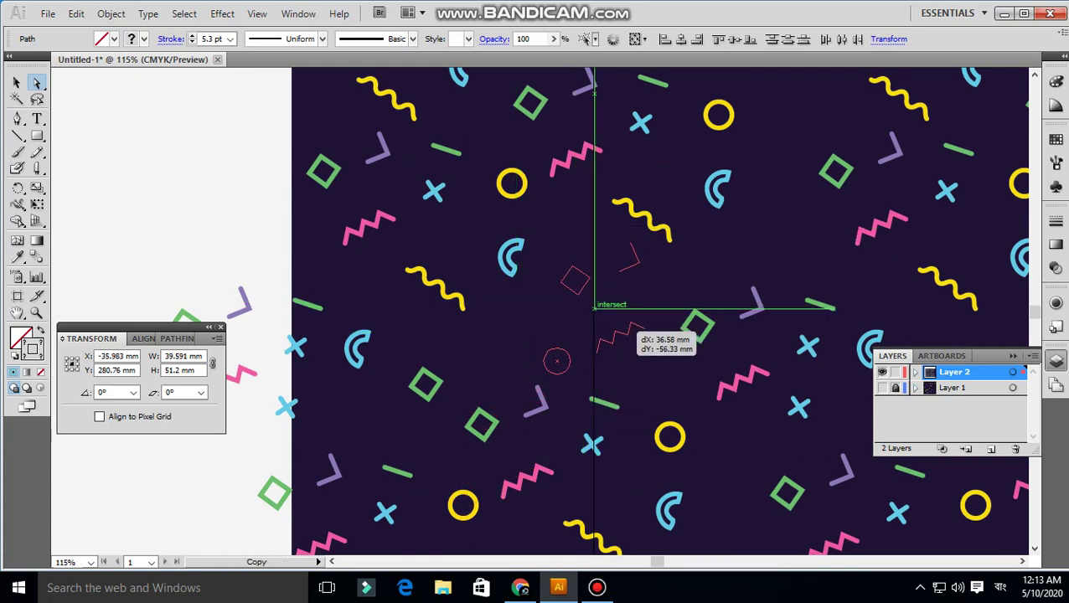